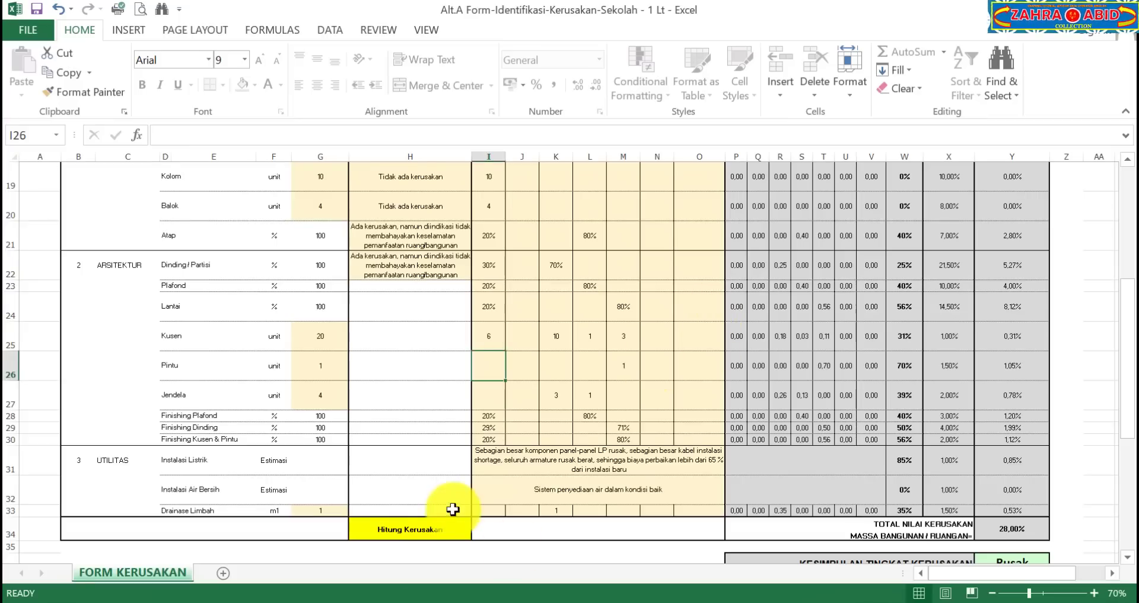
- Look over the FORM KERUSAKAN sheet, from the school data and component table to the signature block and closing note
{"action": "scroll", "coordinate": [514, 410], "scroll_direction": "up", "scroll_amount": 6}
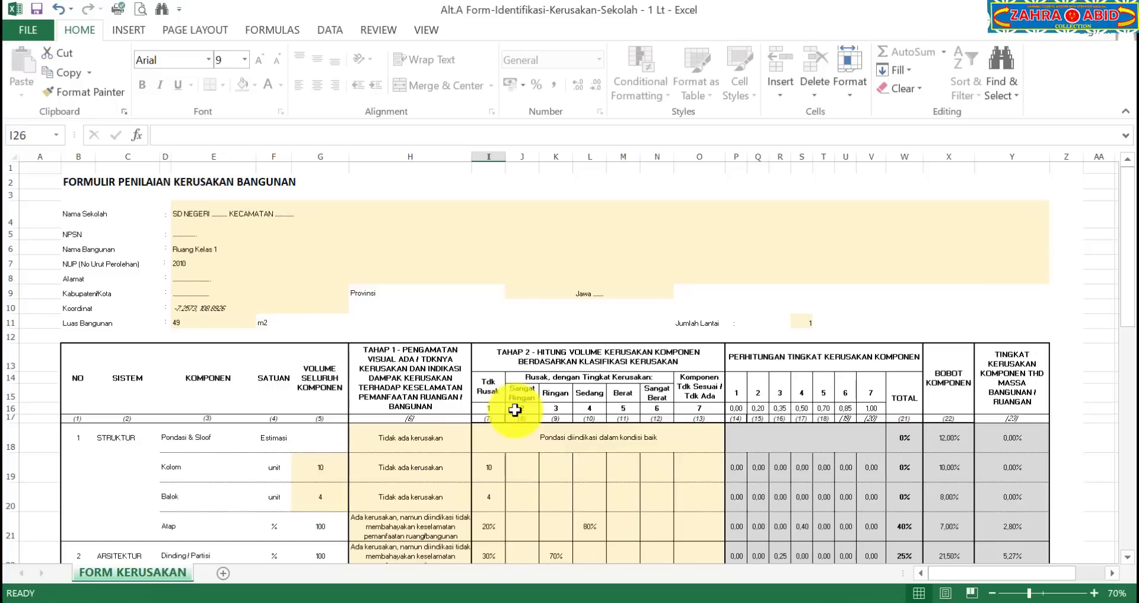
{"action": "scroll", "coordinate": [599, 341], "scroll_direction": "down", "scroll_amount": 9}
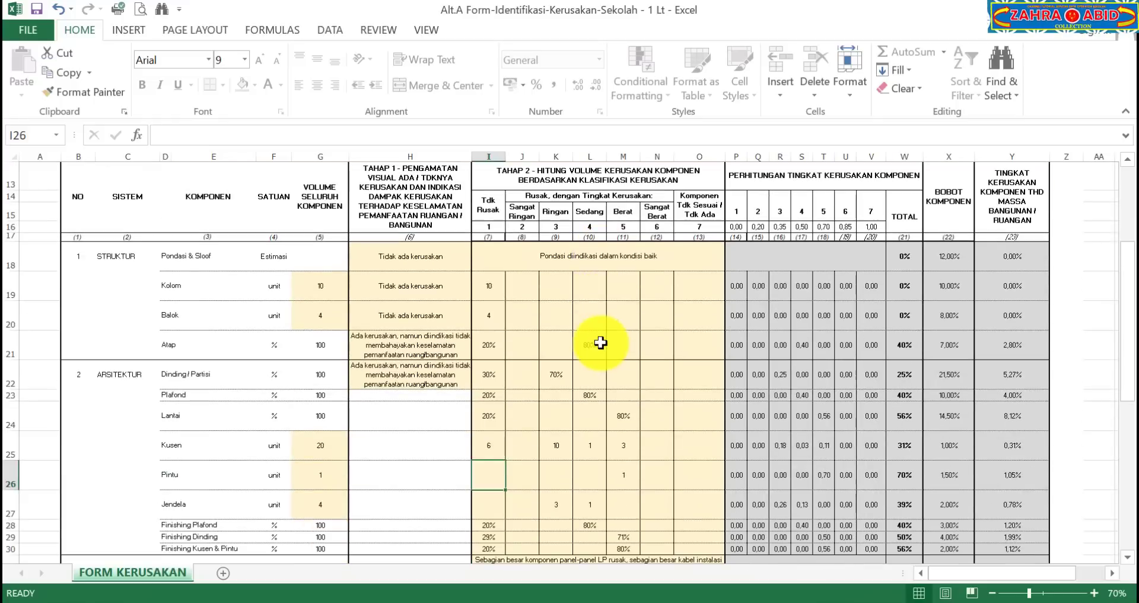
{"action": "scroll", "coordinate": [600, 342], "scroll_direction": "down", "scroll_amount": 6}
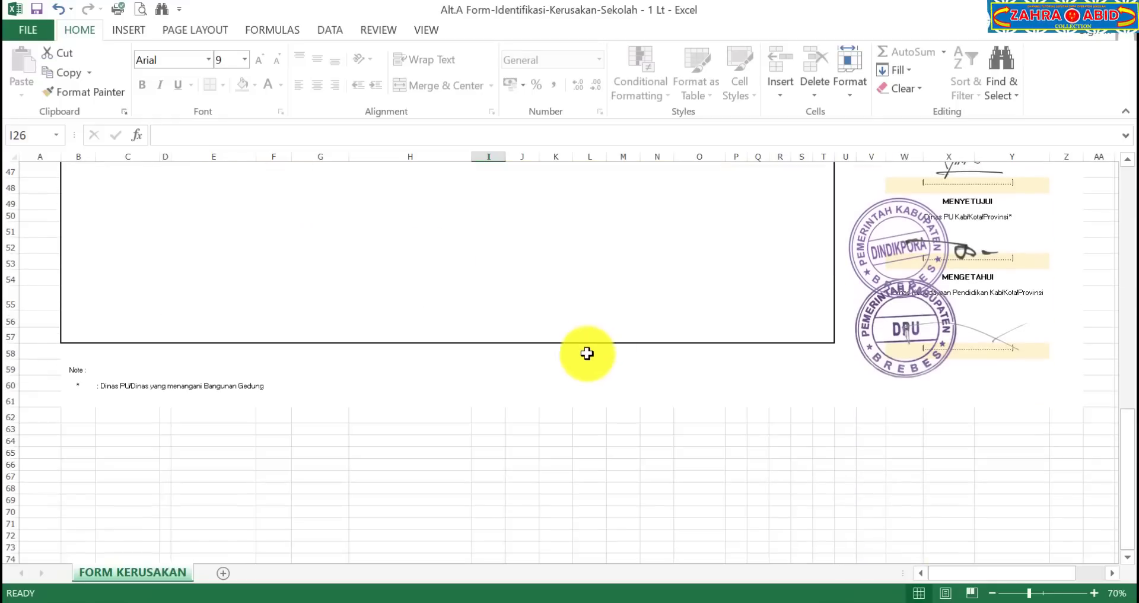
{"action": "scroll", "coordinate": [429, 406], "scroll_direction": "up", "scroll_amount": 4}
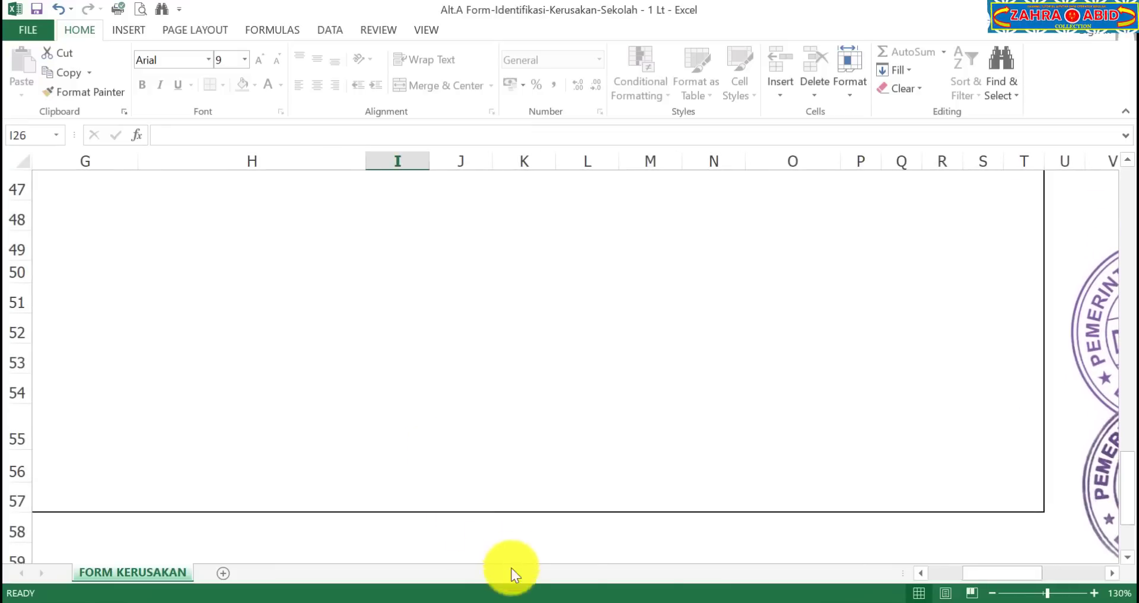
{"action": "left_click_drag", "start_coordinate": [947, 578], "coordinate": [945, 577]}
{"action": "scroll", "coordinate": [595, 462], "scroll_direction": "down", "scroll_amount": 2}
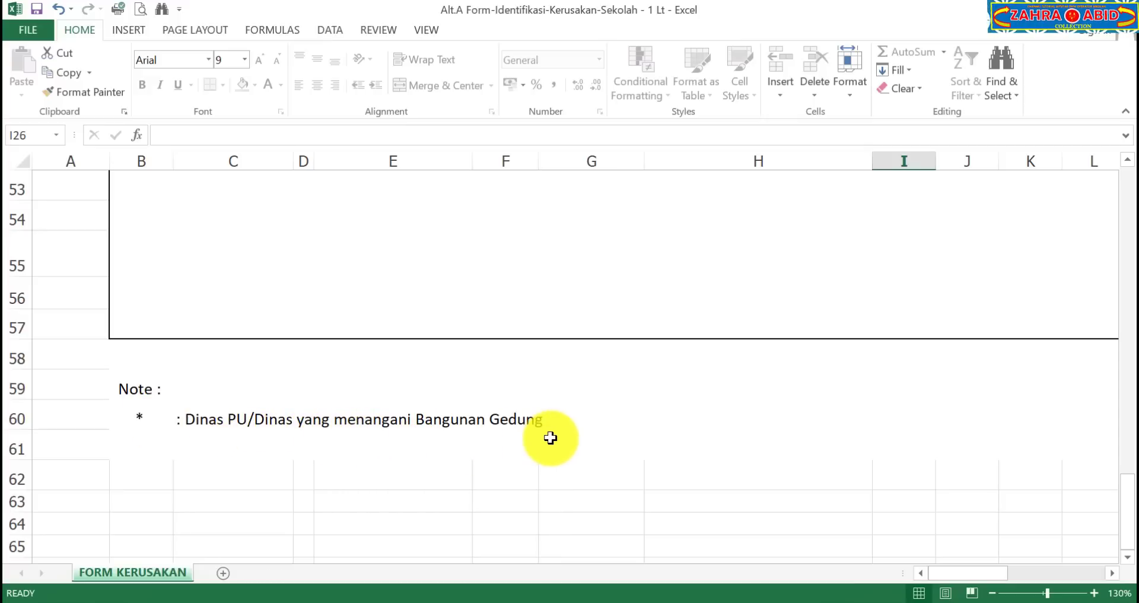
{"action": "scroll", "coordinate": [550, 437], "scroll_direction": "up", "scroll_amount": 12}
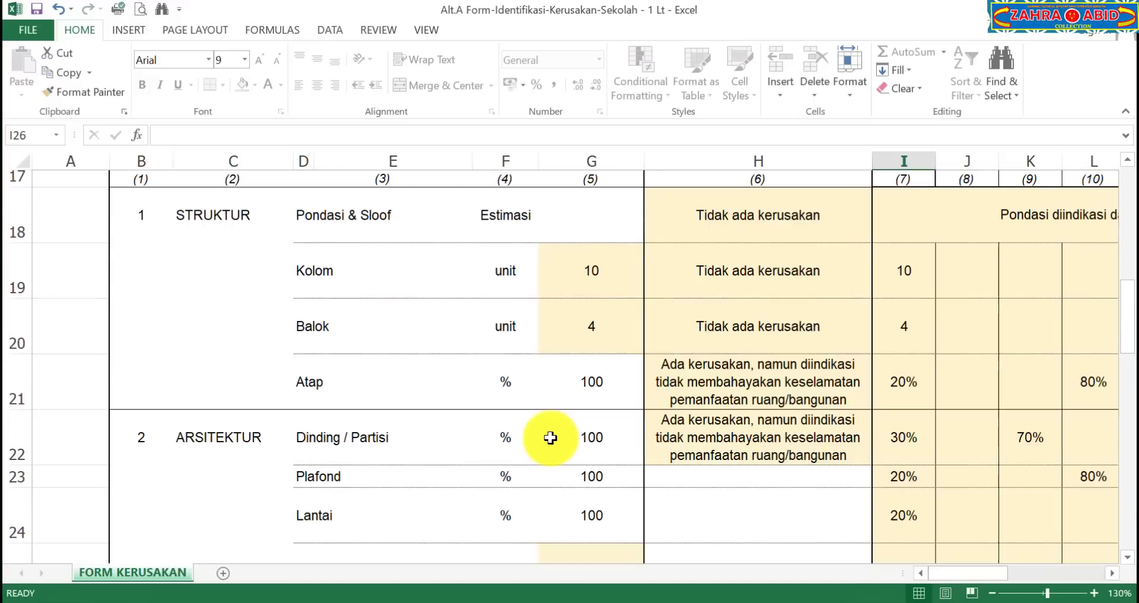
{"action": "scroll", "coordinate": [550, 437], "scroll_direction": "up", "scroll_amount": 5}
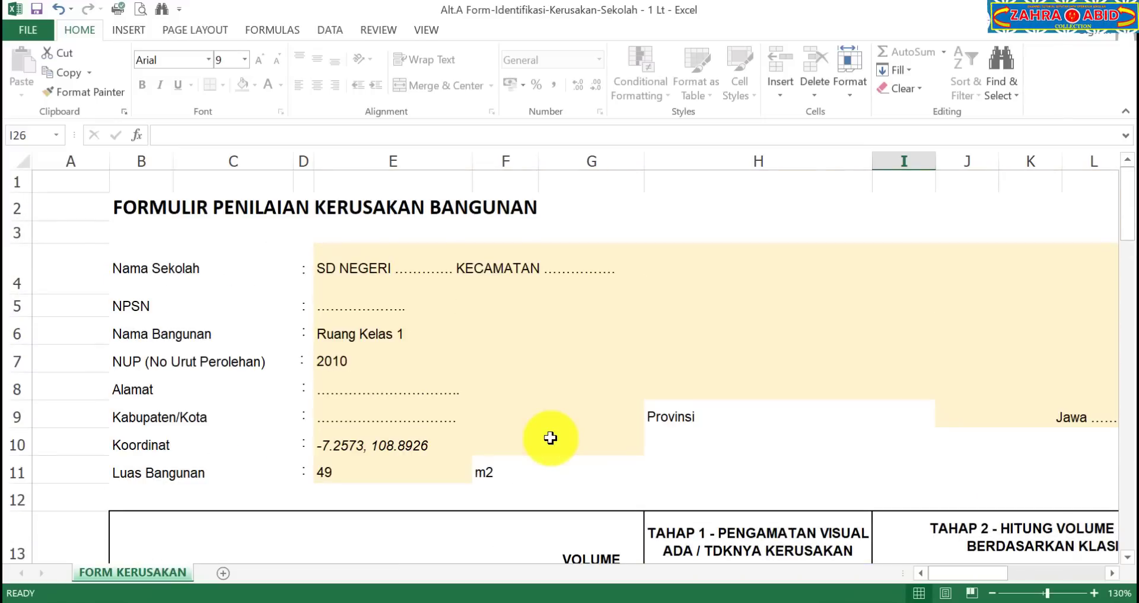
- Read section B on building damage assessment in the Pemutakhiran-Data-Sa PDF, then check the surveyor requirements in the PowerPoint assessment guide
{"action": "mouse_move", "coordinate": [383, 598]}
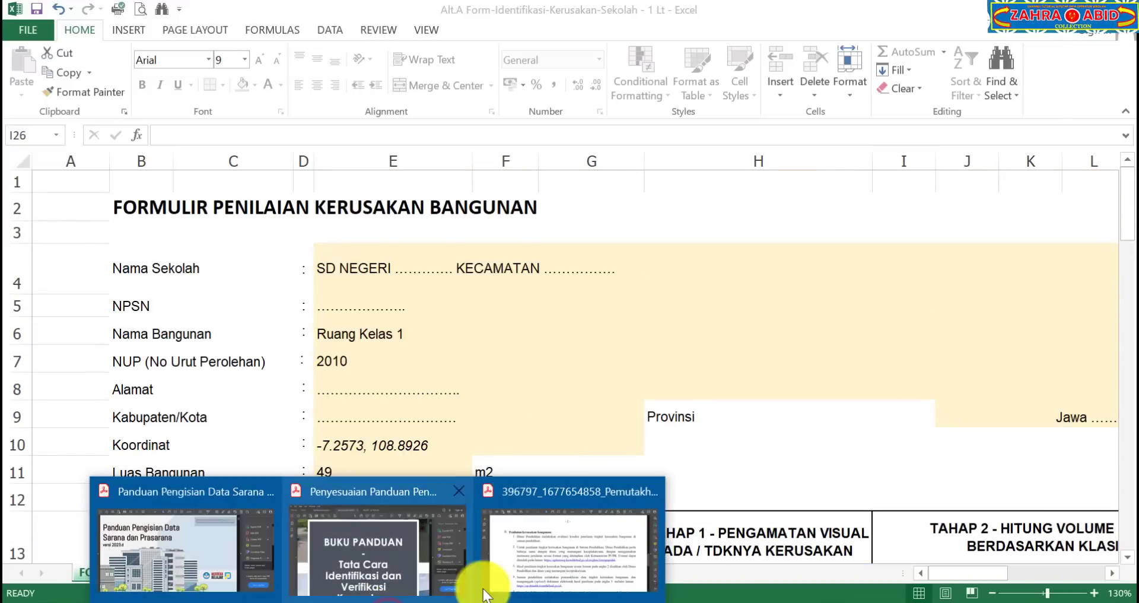
{"action": "left_click", "coordinate": [519, 572]}
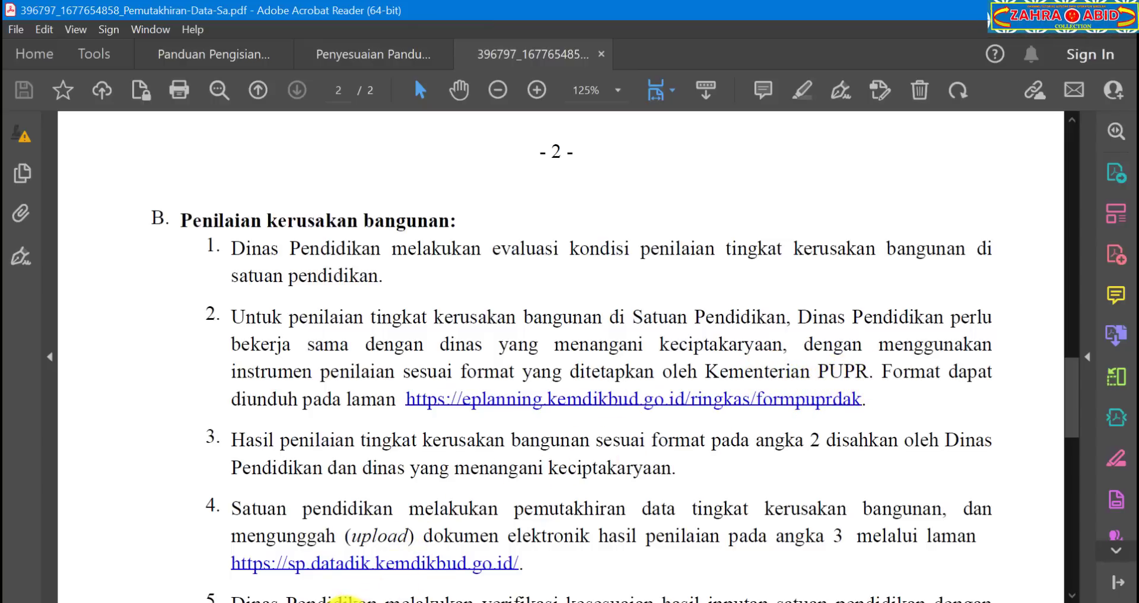
{"action": "left_click", "coordinate": [354, 602]}
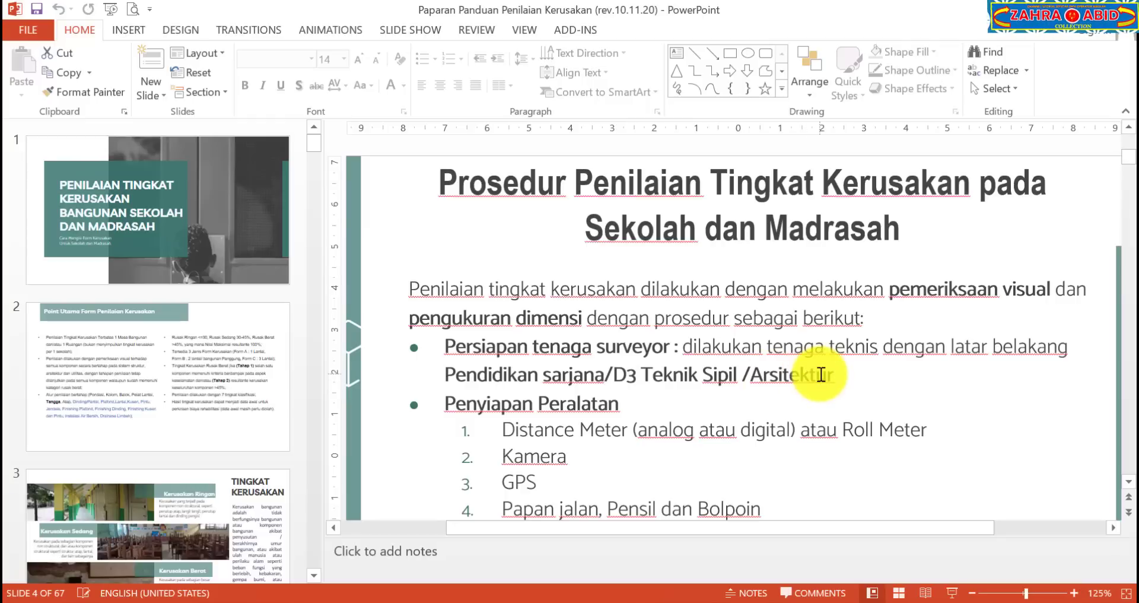
- Switch back to the Excel damage form and review its building details and the Tahap 1 and Tahap 2 component columns
{"action": "left_click", "coordinate": [414, 602]}
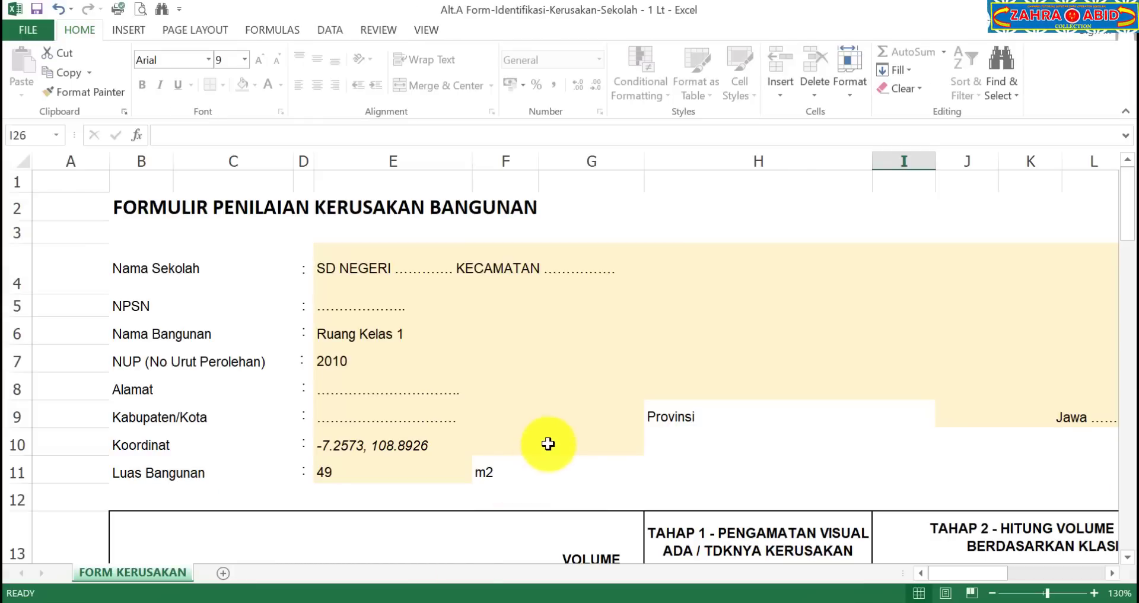
{"action": "scroll", "coordinate": [547, 444], "scroll_direction": "down", "scroll_amount": 2, "text": "ctrl"}
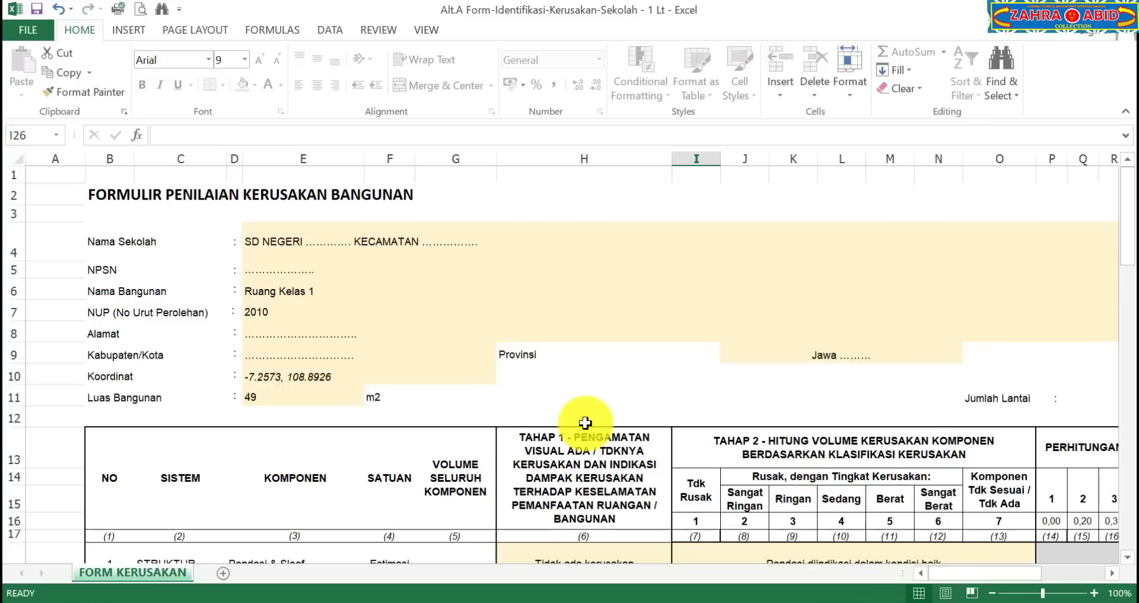
{"action": "scroll", "coordinate": [585, 422], "scroll_direction": "down", "scroll_amount": 4}
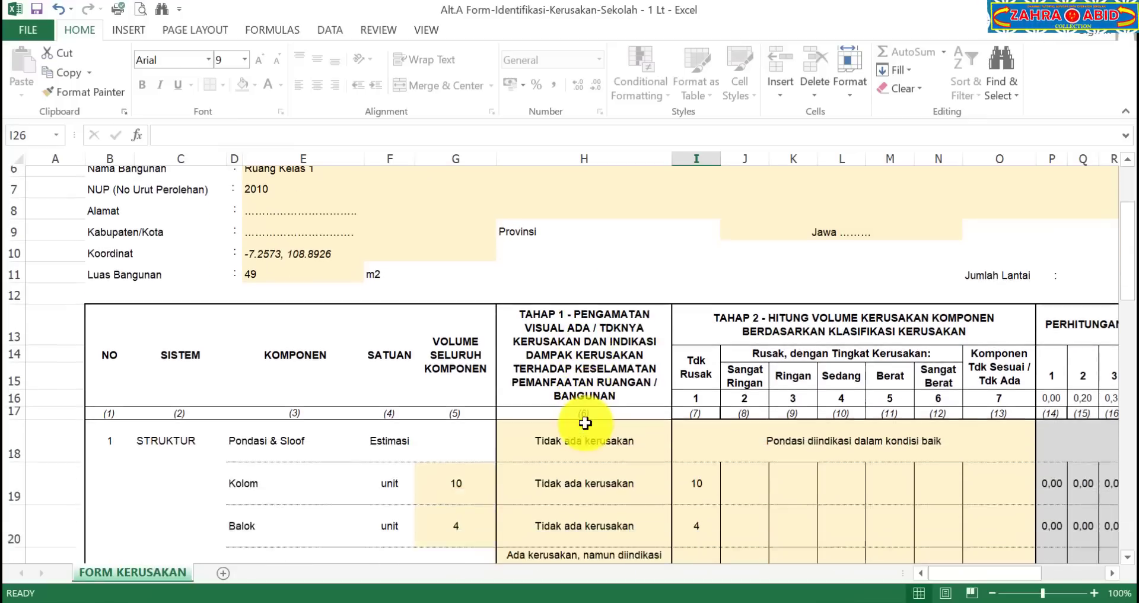
{"action": "scroll", "coordinate": [588, 426], "scroll_direction": "down", "scroll_amount": 2, "text": "ctrl"}
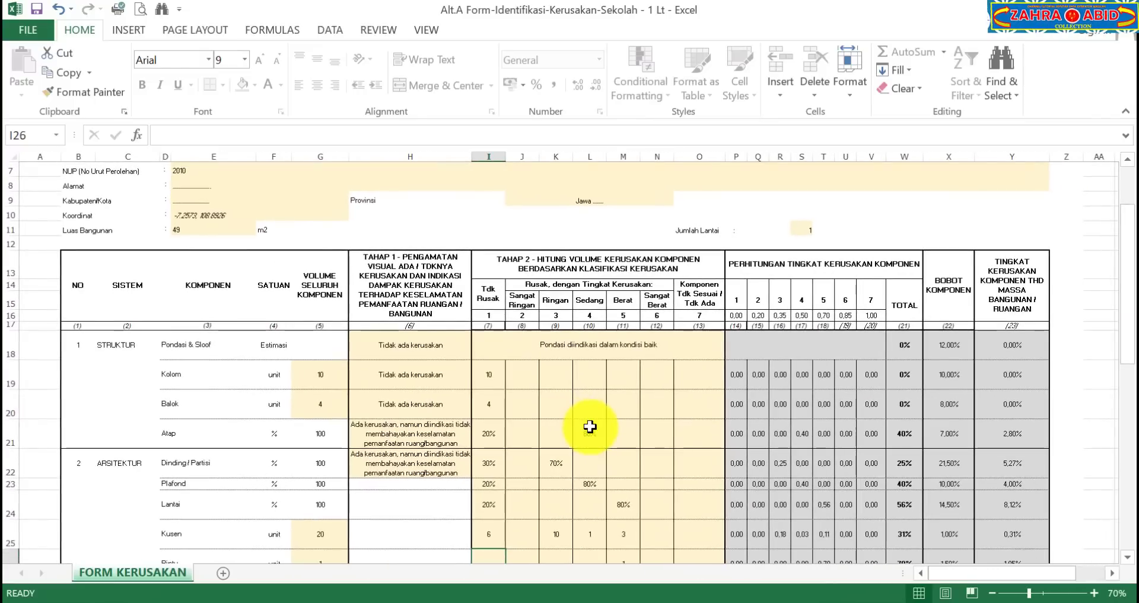
{"action": "scroll", "coordinate": [589, 426], "scroll_direction": "up", "scroll_amount": 2}
{"action": "scroll", "coordinate": [589, 426], "scroll_direction": "down", "scroll_amount": 6}
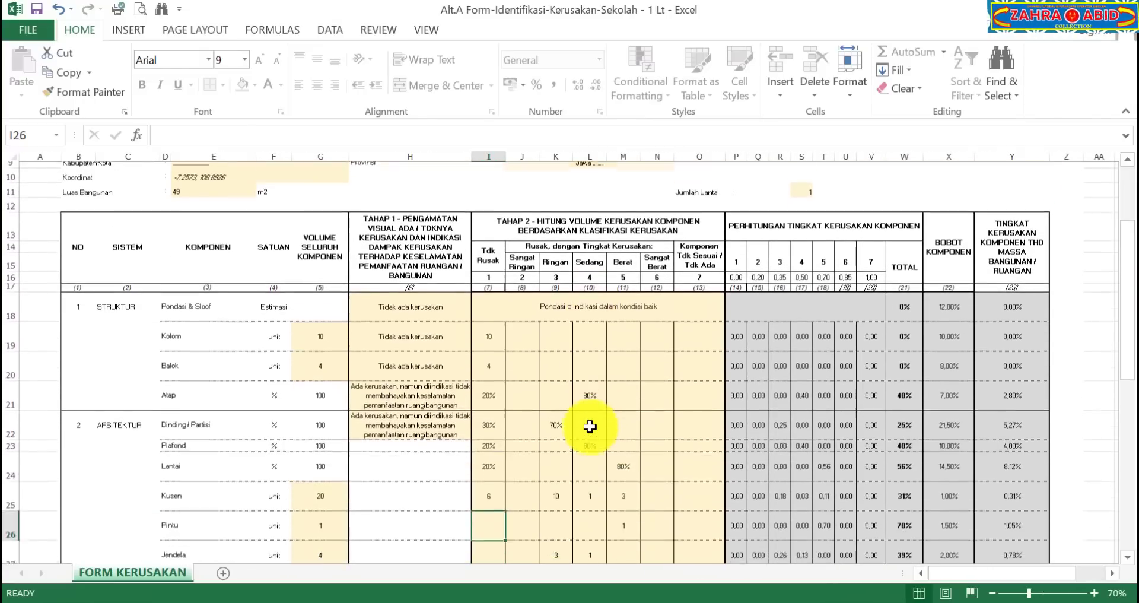
{"action": "scroll", "coordinate": [589, 339], "scroll_direction": "up", "scroll_amount": 4}
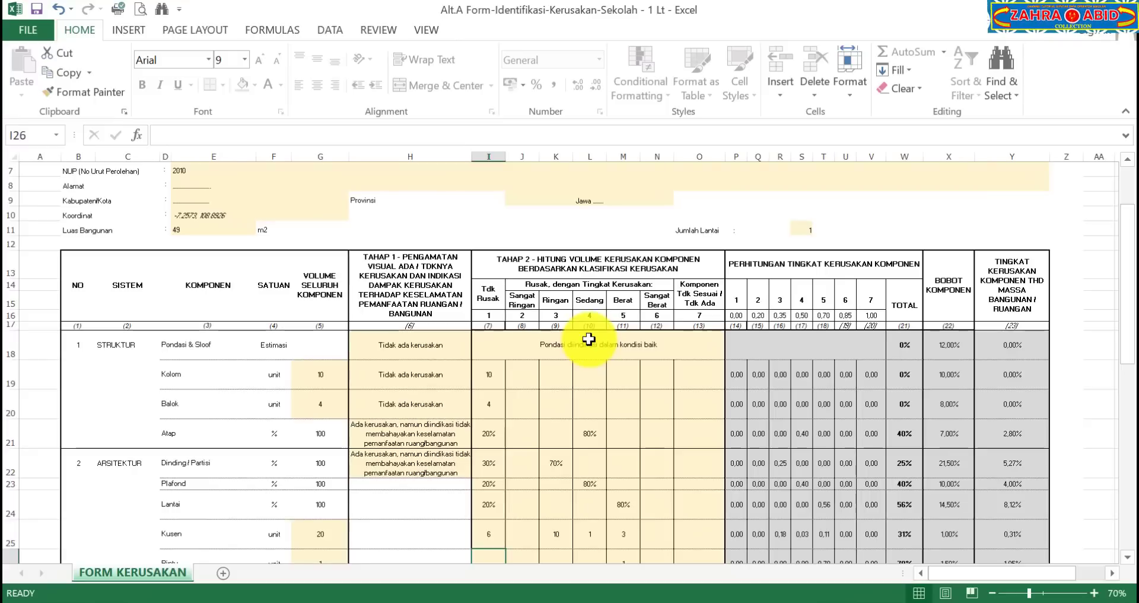
- Switch to the Pemutakhiran-Data-Sa PDF, read sections B and C, and highlight the deadline date 31 Maret 2023
{"action": "mouse_move", "coordinate": [385, 599]}
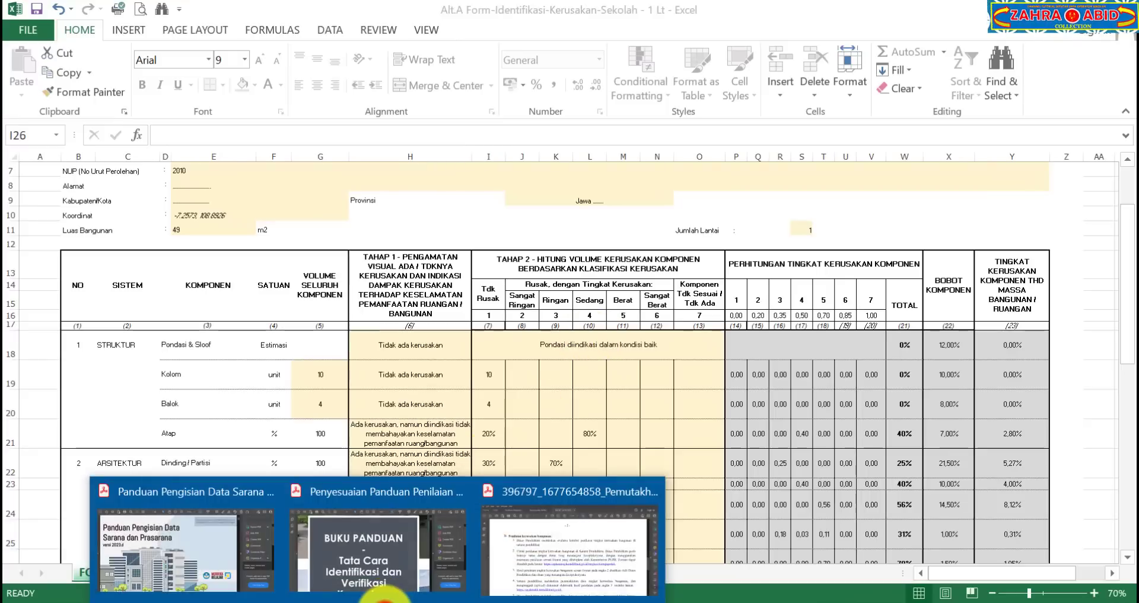
{"action": "left_click", "coordinate": [526, 576]}
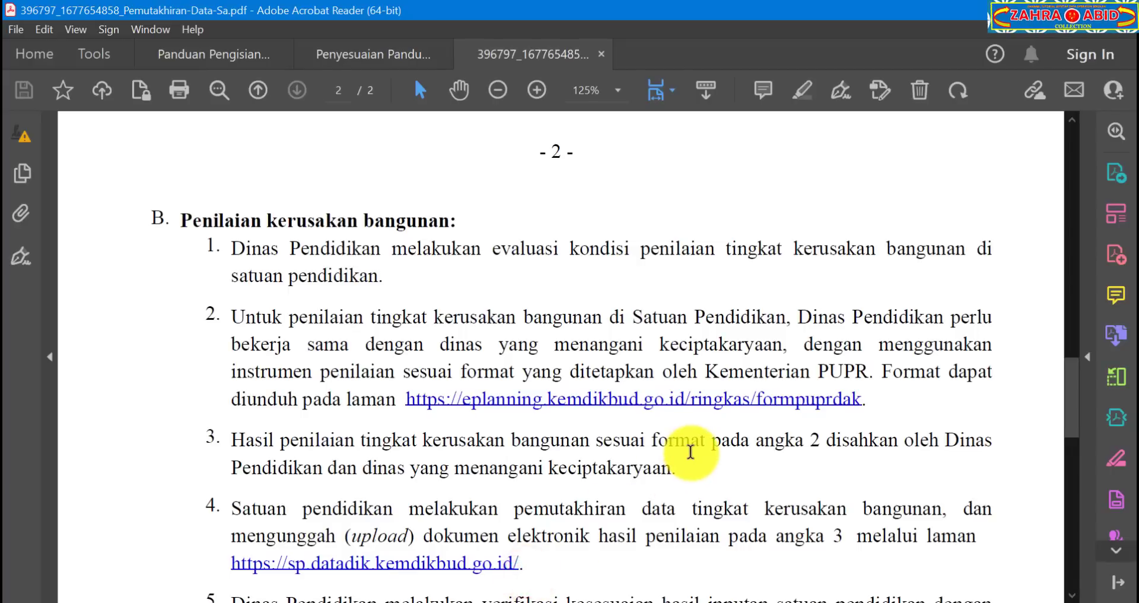
{"action": "scroll", "coordinate": [691, 453], "scroll_direction": "down", "scroll_amount": 1}
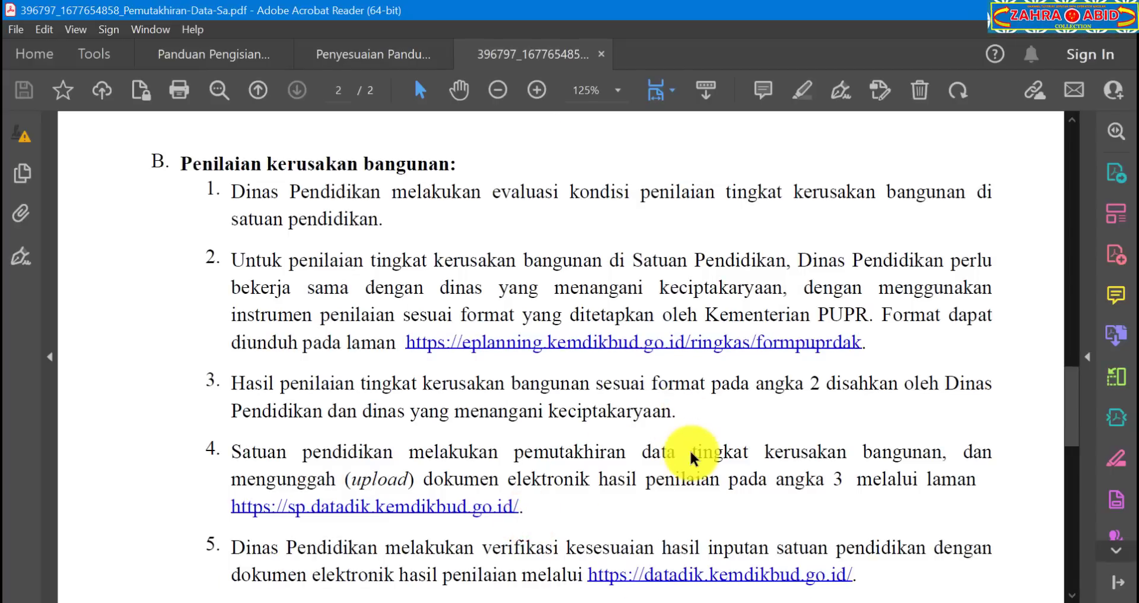
{"action": "scroll", "coordinate": [690, 457], "scroll_direction": "down", "scroll_amount": 4}
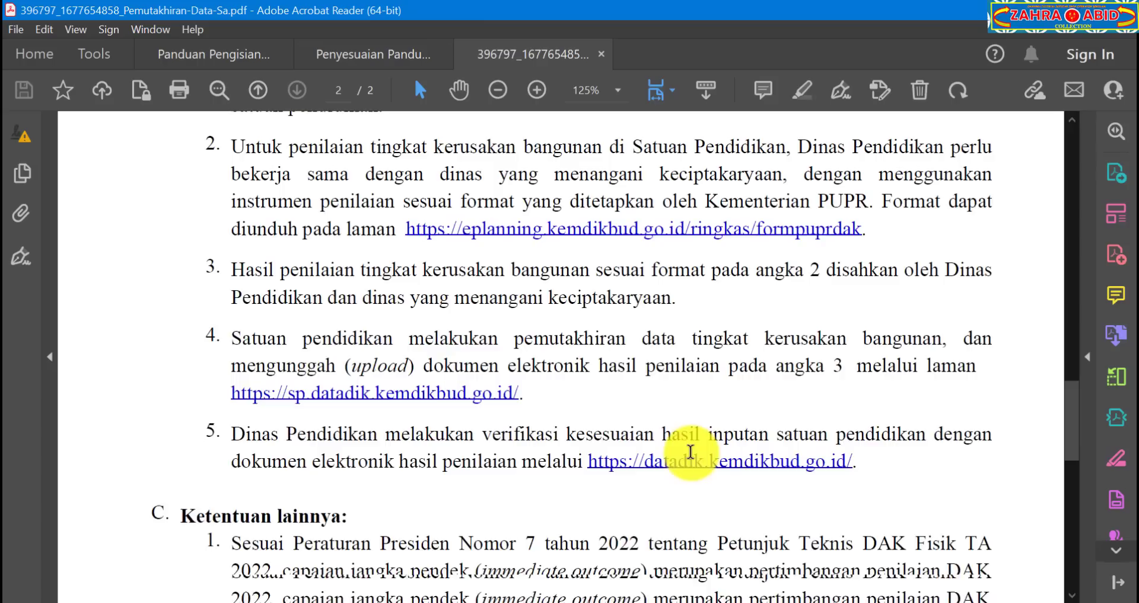
{"action": "scroll", "coordinate": [753, 411], "scroll_direction": "down", "scroll_amount": 3}
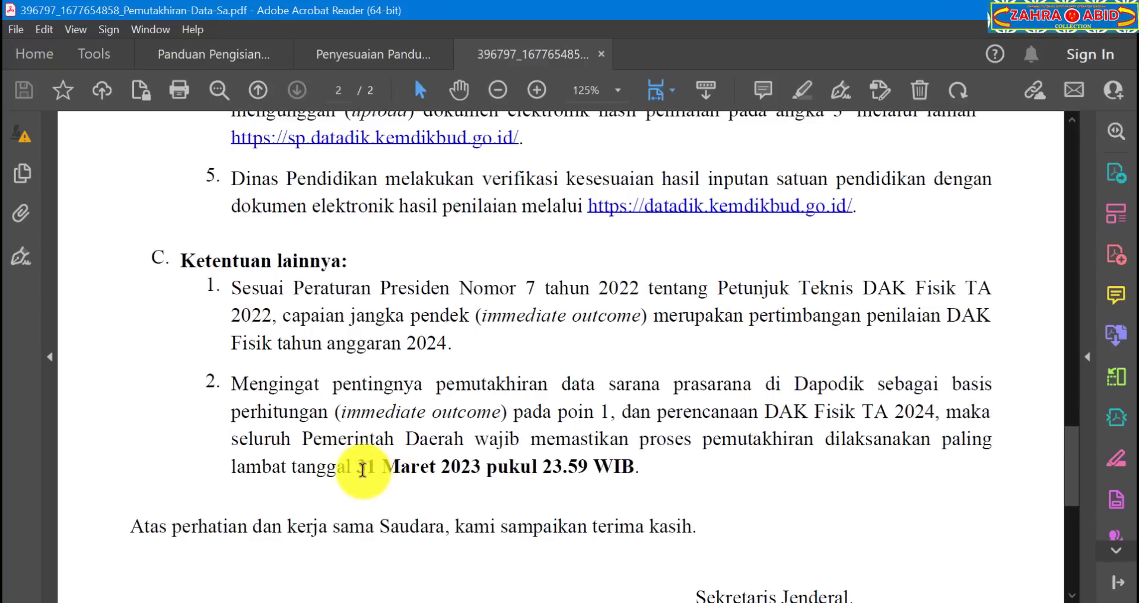
{"action": "left_click_drag", "start_coordinate": [356, 469], "coordinate": [478, 474]}
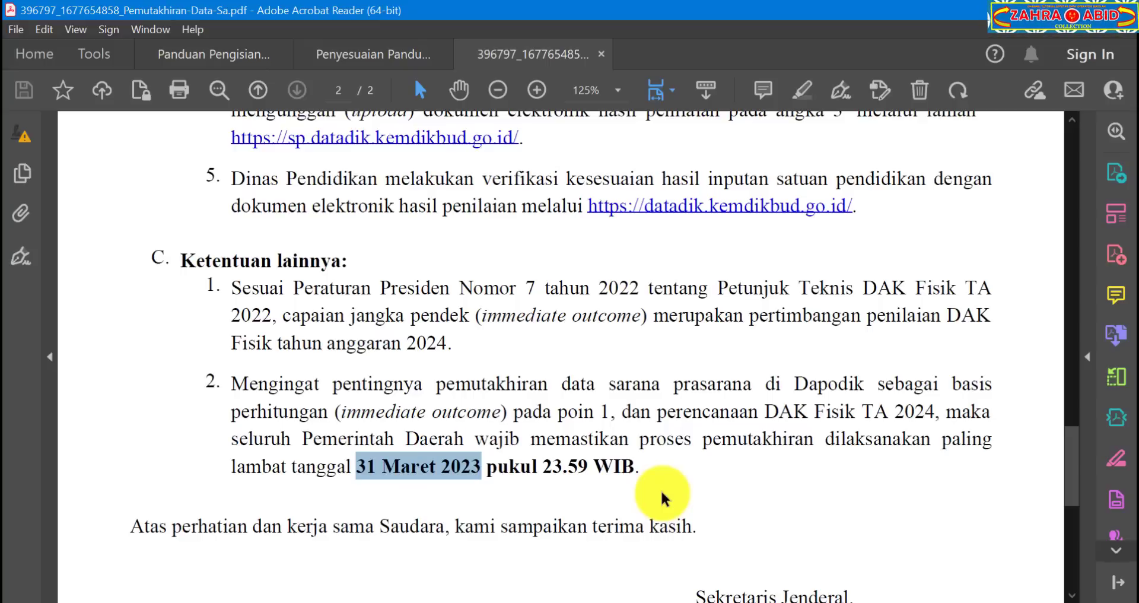
{"action": "scroll", "coordinate": [723, 411], "scroll_direction": "up", "scroll_amount": 3}
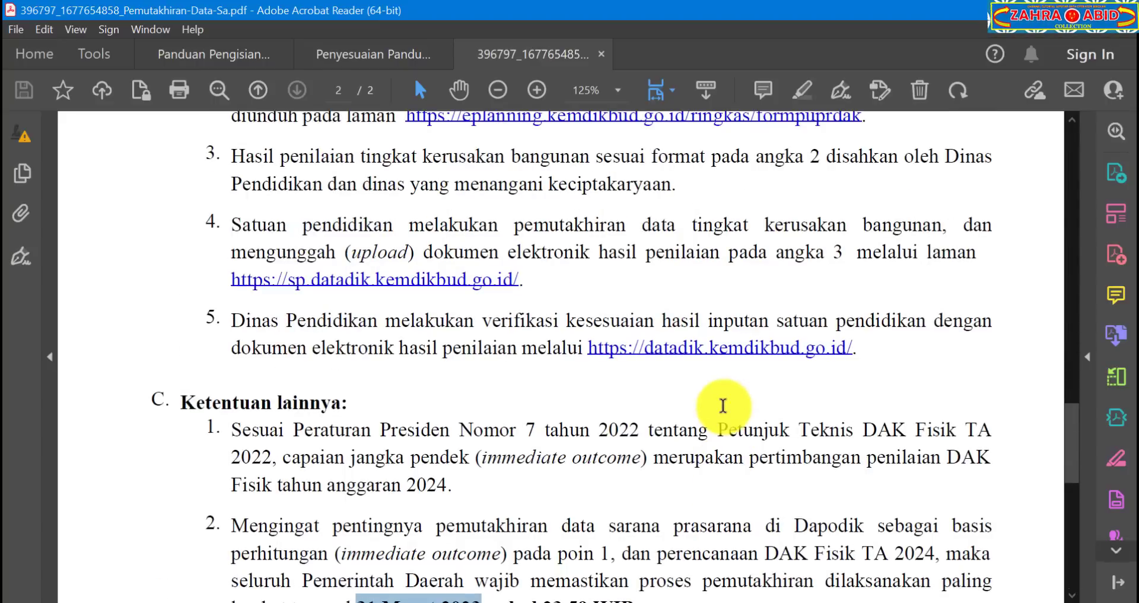
{"action": "scroll", "coordinate": [724, 406], "scroll_direction": "up", "scroll_amount": 1}
{"action": "scroll", "coordinate": [723, 405], "scroll_direction": "down", "scroll_amount": 5}
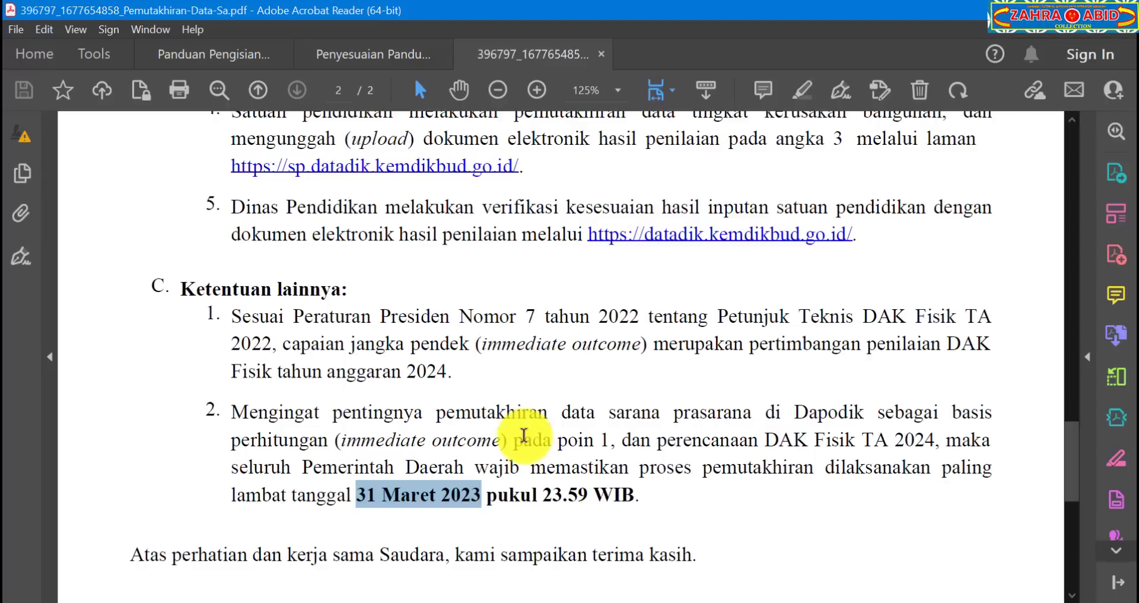
- Return to the Excel damage form and examine the component damage table, the damage level conclusion and the approval signatures
{"action": "left_click", "coordinate": [475, 597]}
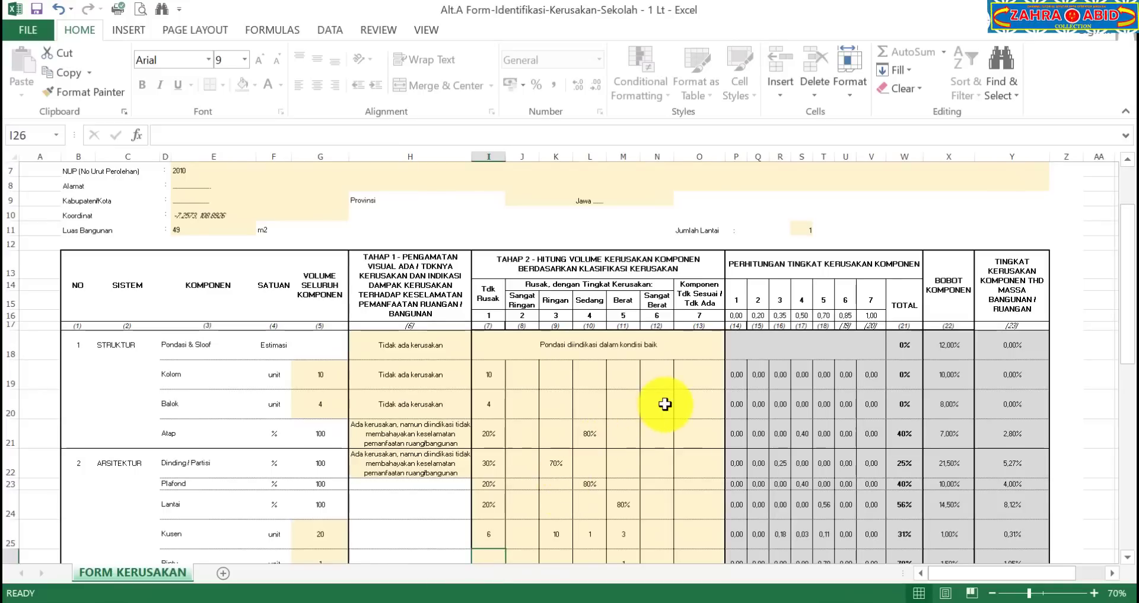
{"action": "scroll", "coordinate": [664, 403], "scroll_direction": "down", "scroll_amount": 1}
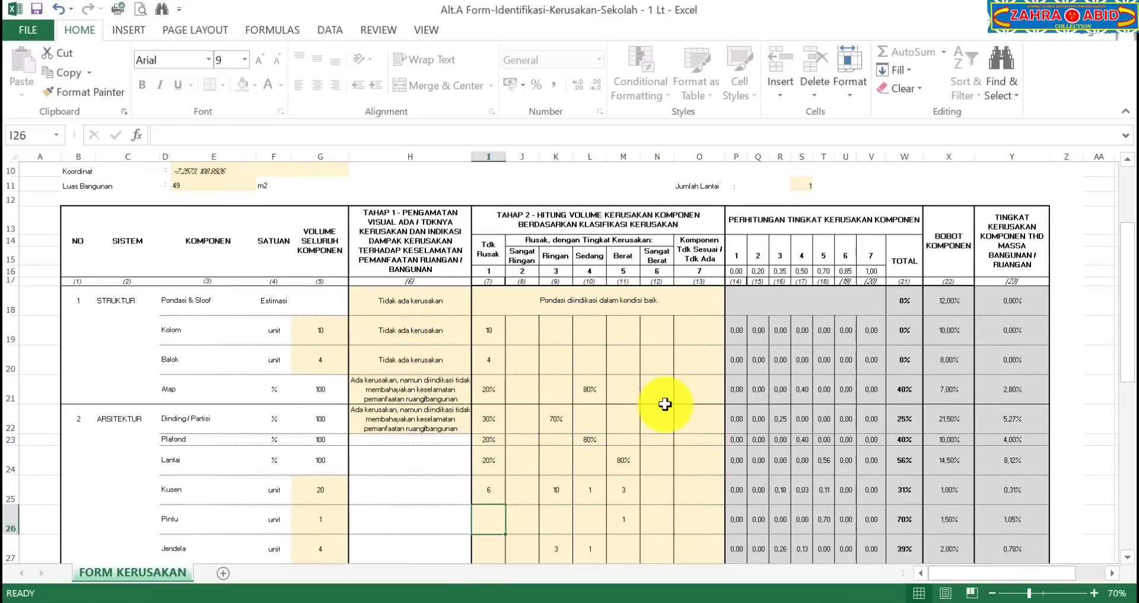
{"action": "scroll", "coordinate": [665, 403], "scroll_direction": "down", "scroll_amount": 8}
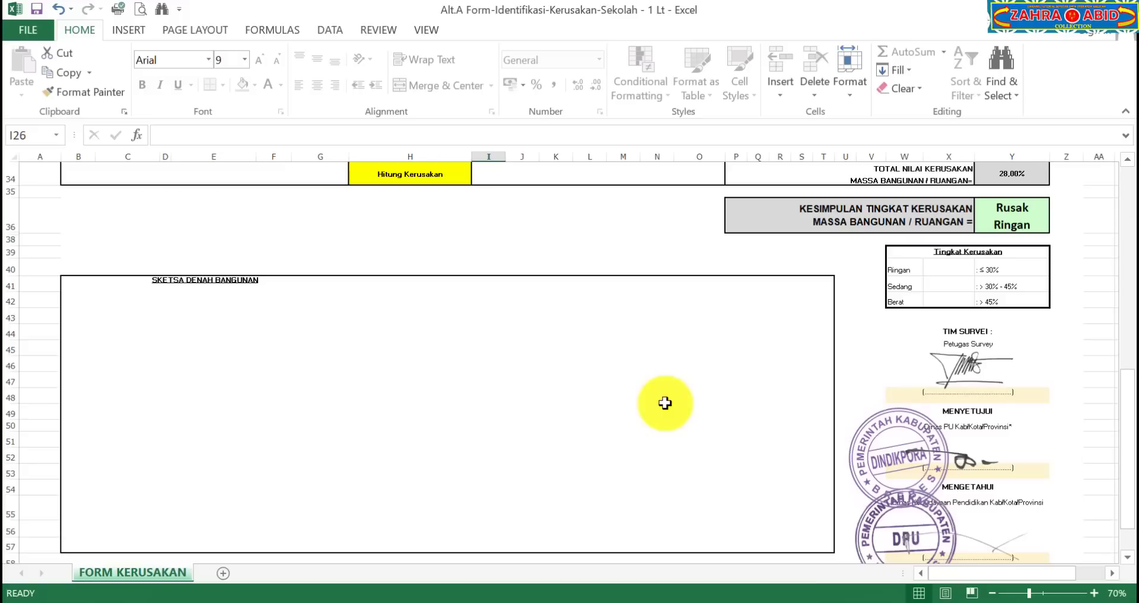
{"action": "scroll", "coordinate": [659, 421], "scroll_direction": "up", "scroll_amount": 8}
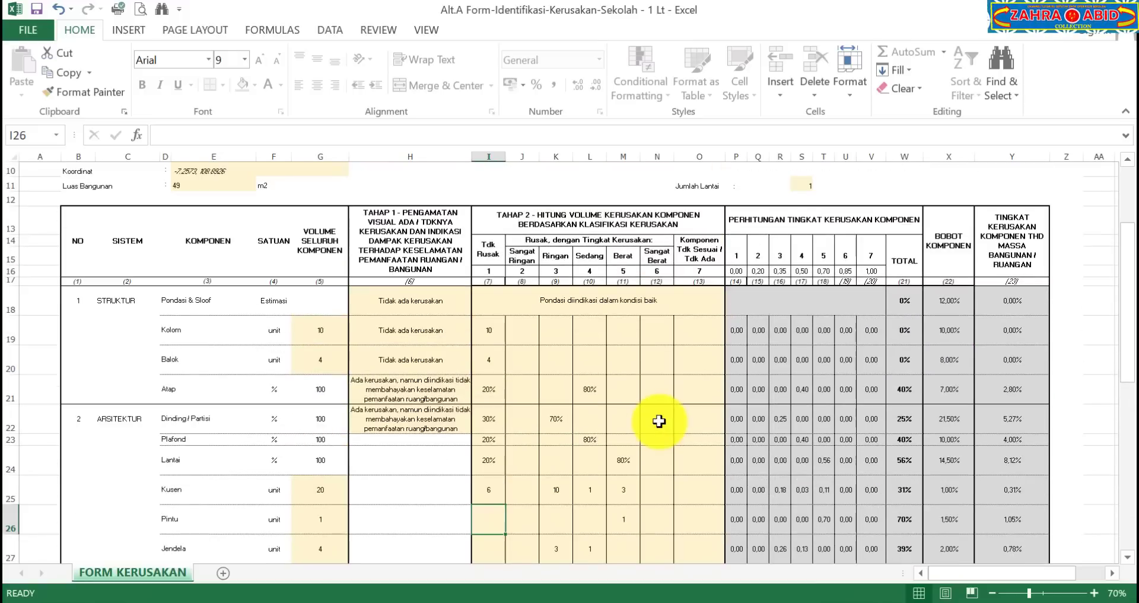
{"action": "scroll", "coordinate": [659, 420], "scroll_direction": "up", "scroll_amount": 2}
{"action": "scroll", "coordinate": [658, 420], "scroll_direction": "down", "scroll_amount": 2}
{"action": "scroll", "coordinate": [658, 421], "scroll_direction": "down", "scroll_amount": 1}
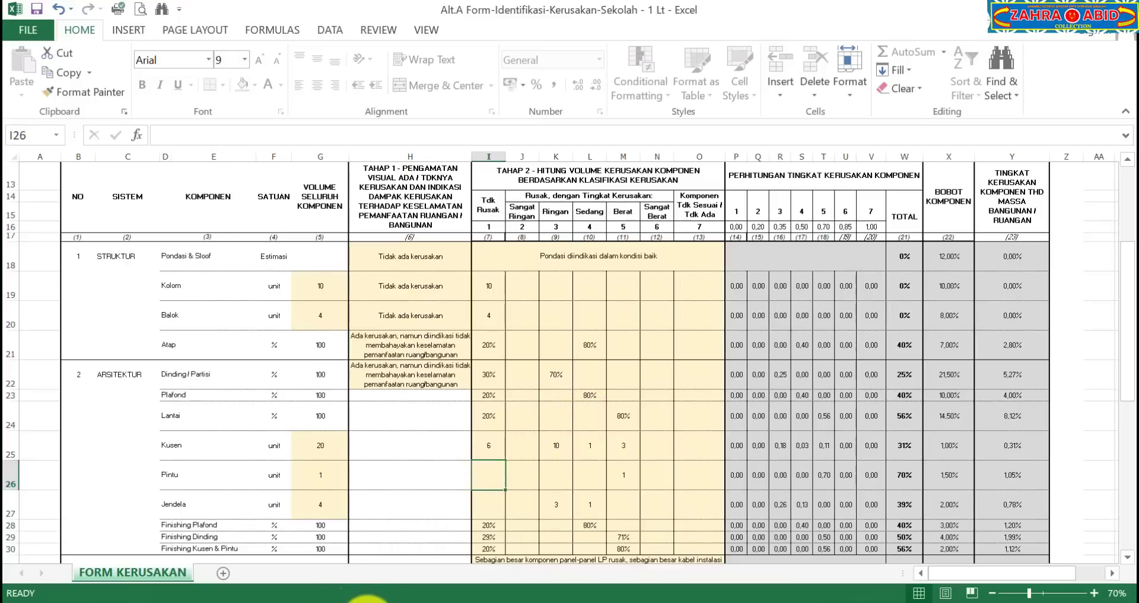
- Reopen the Pemutakhiran-Data-Sa PDF and review it from section C back to the Dapodik guidebook download link on page 1
{"action": "left_click", "coordinate": [383, 597]}
{"action": "left_click", "coordinate": [540, 567]}
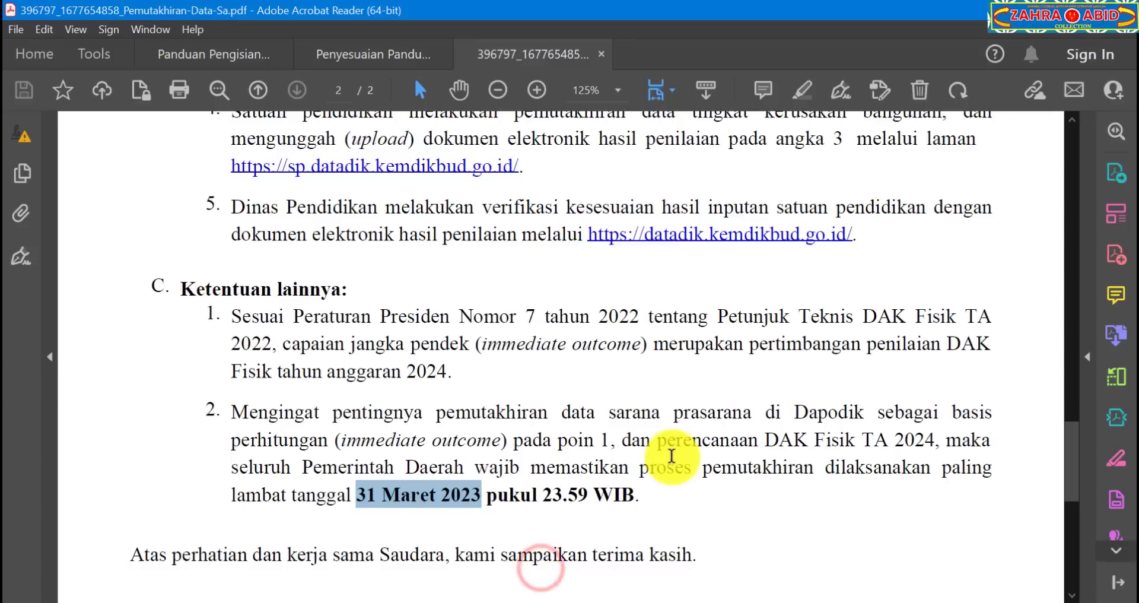
{"action": "scroll", "coordinate": [671, 454], "scroll_direction": "up", "scroll_amount": 3}
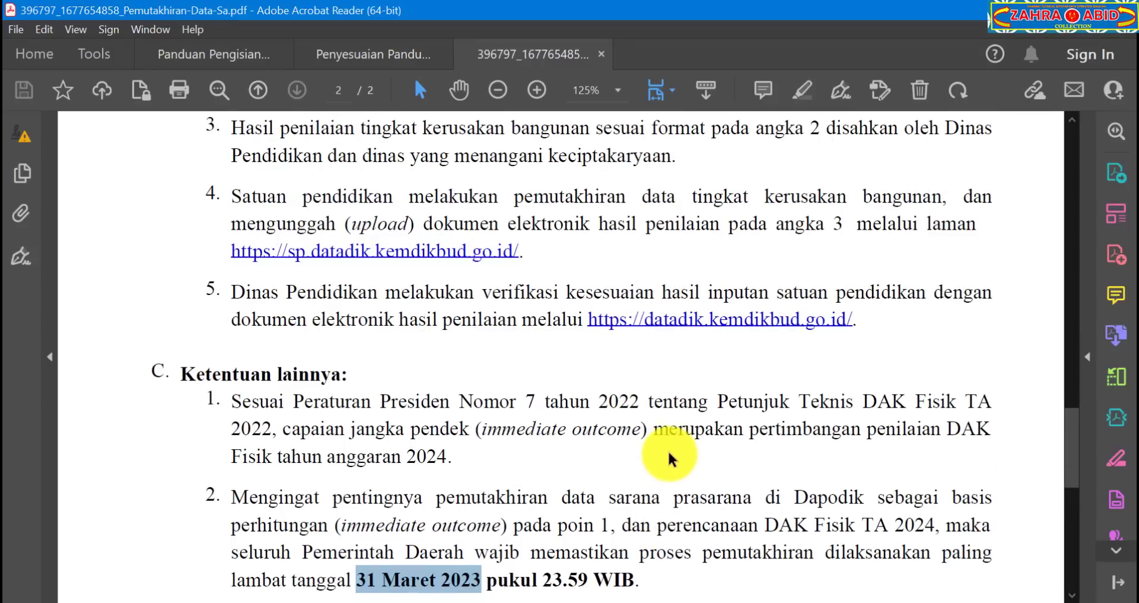
{"action": "scroll", "coordinate": [668, 457], "scroll_direction": "up", "scroll_amount": 4}
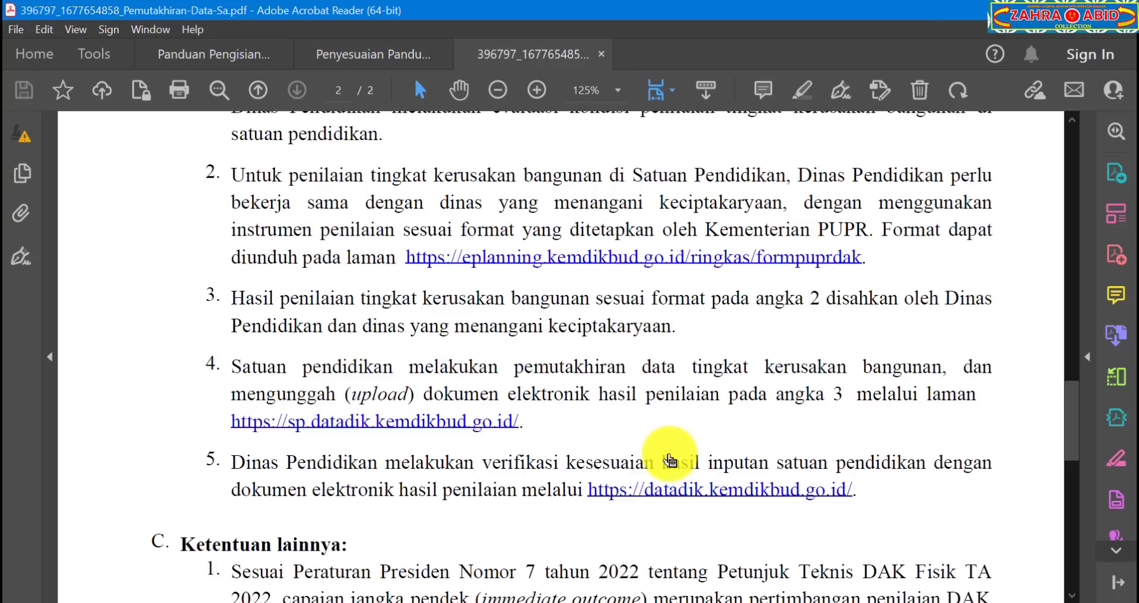
{"action": "scroll", "coordinate": [670, 459], "scroll_direction": "up", "scroll_amount": 2}
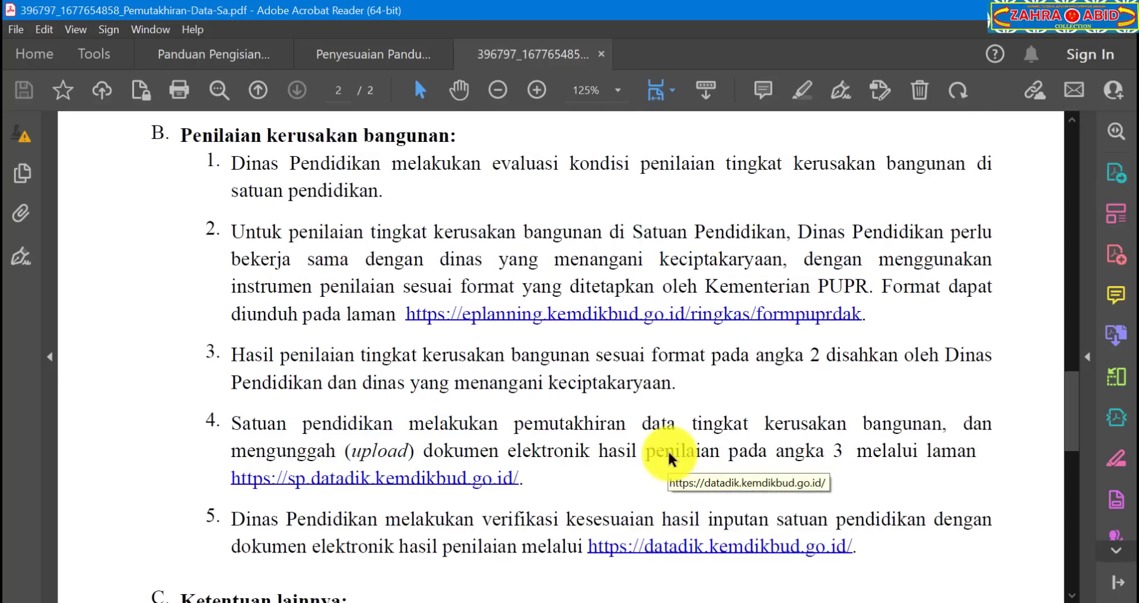
{"action": "scroll", "coordinate": [669, 454], "scroll_direction": "up", "scroll_amount": 6}
{"action": "scroll", "coordinate": [669, 452], "scroll_direction": "up", "scroll_amount": 3}
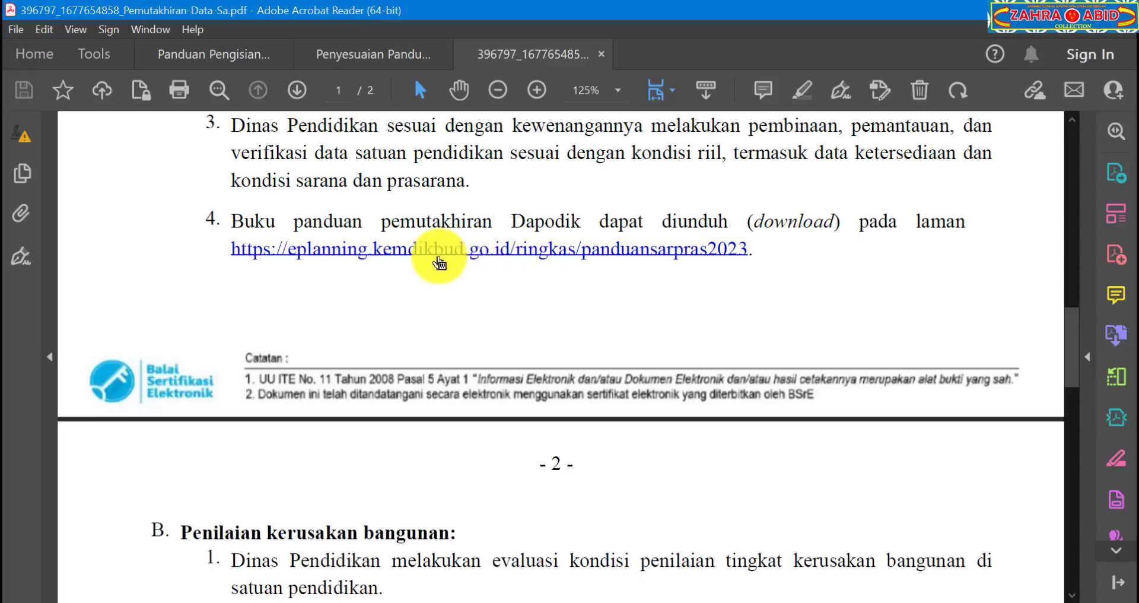
- Switch to the Chrome browser's Panduan Pengisian Sarana Drive folder, select the guide PDF and view its Download option without downloading
{"action": "left_click", "coordinate": [302, 602]}
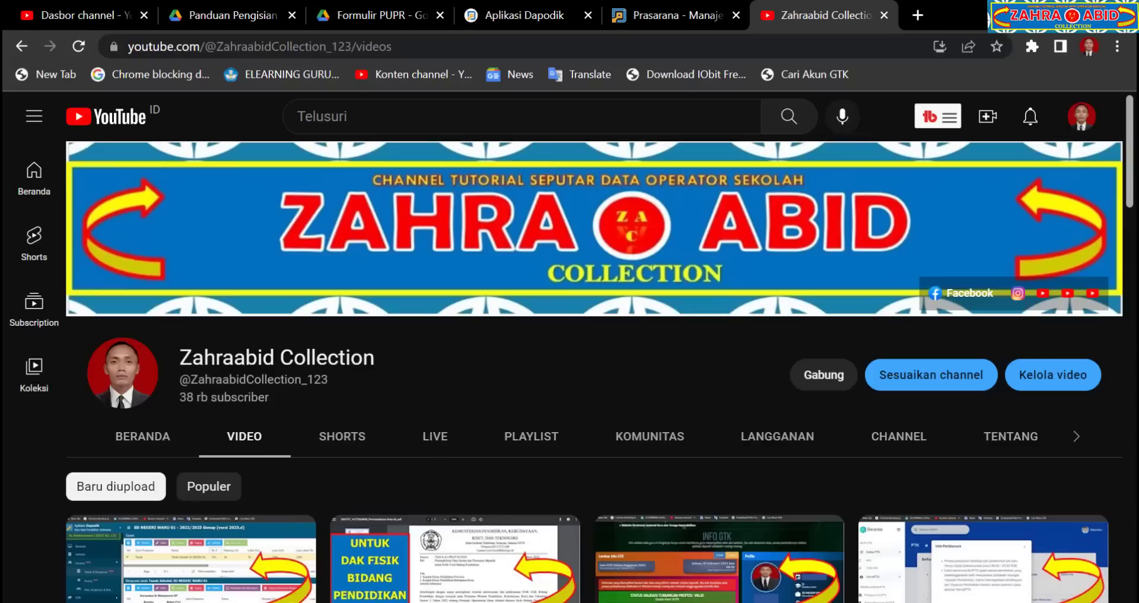
{"action": "left_click", "coordinate": [255, 7]}
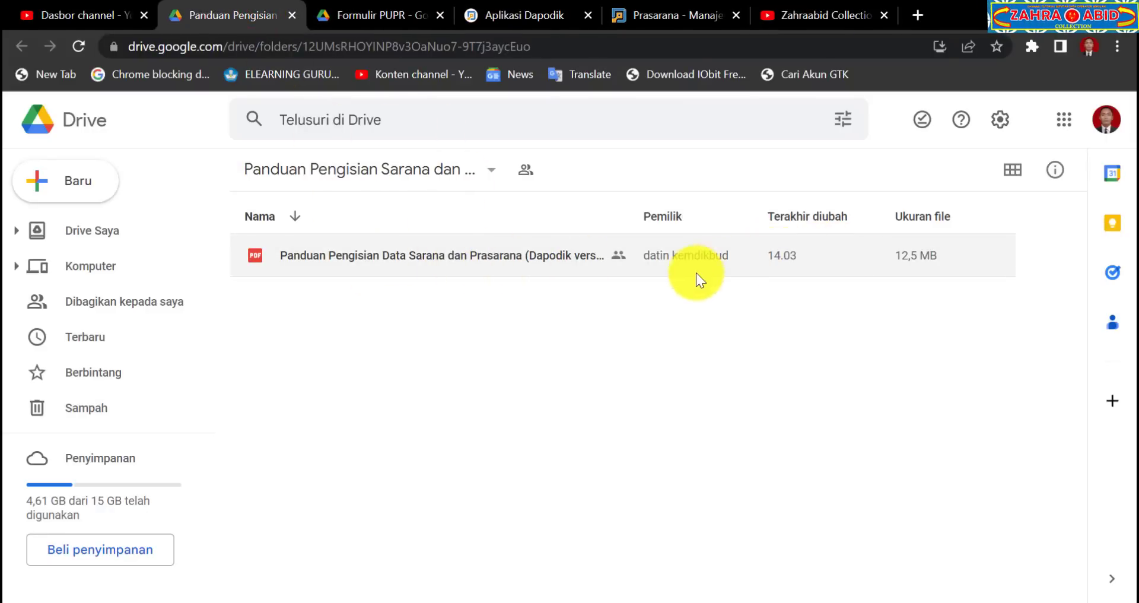
{"action": "left_click", "coordinate": [633, 256]}
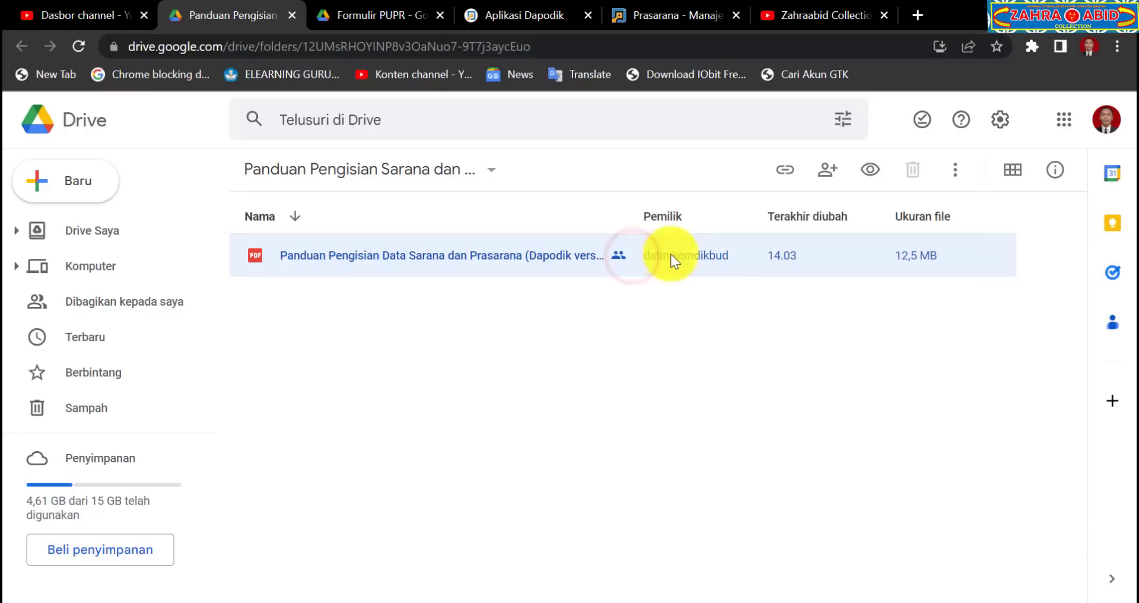
{"action": "left_click", "coordinate": [956, 172]}
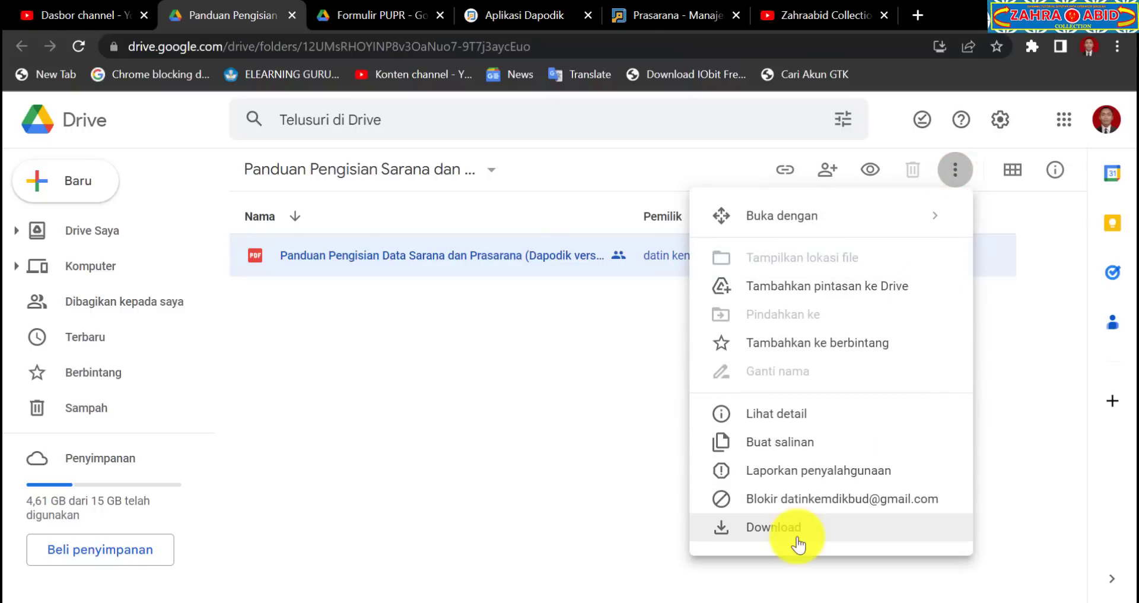
{"action": "left_click", "coordinate": [485, 450]}
- Return to the Pemutakhiran-Data-Sa PDF in Acrobat Reader and read section B on page 2, including the PUPR form download link
{"action": "mouse_move", "coordinate": [382, 600]}
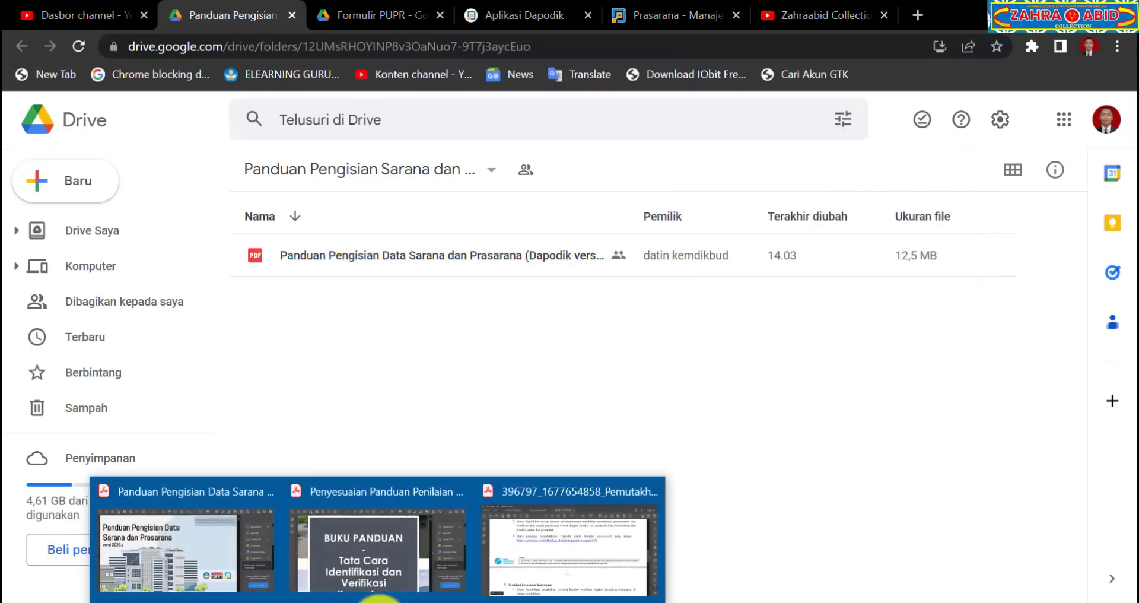
{"action": "left_click", "coordinate": [524, 569]}
{"action": "scroll", "coordinate": [699, 468], "scroll_direction": "down", "scroll_amount": 5}
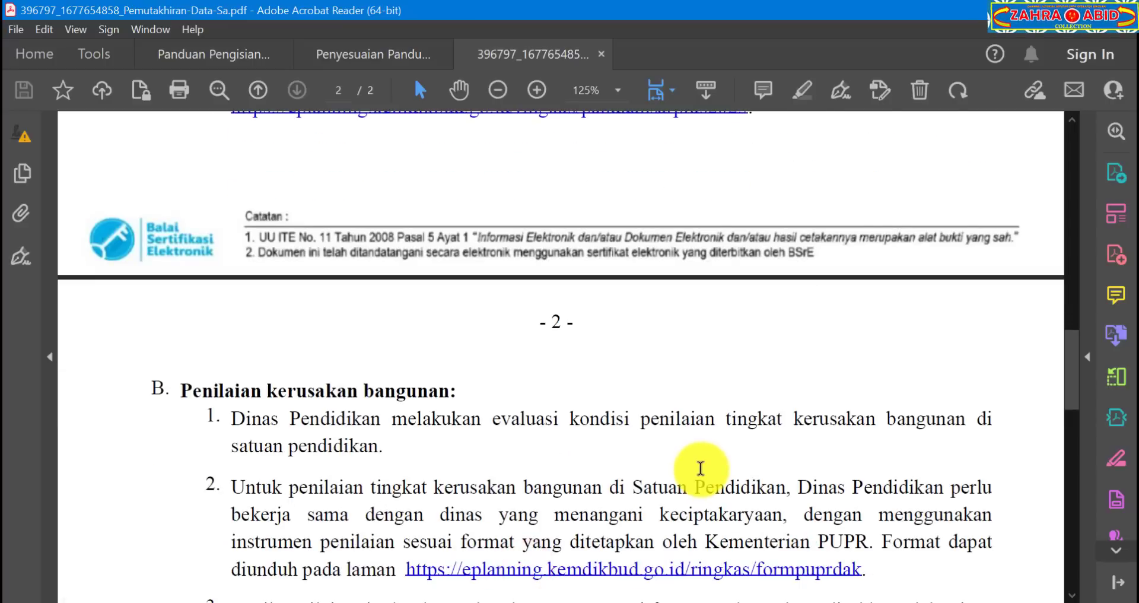
{"action": "scroll", "coordinate": [698, 468], "scroll_direction": "up", "scroll_amount": 1}
{"action": "scroll", "coordinate": [701, 473], "scroll_direction": "down", "scroll_amount": 2}
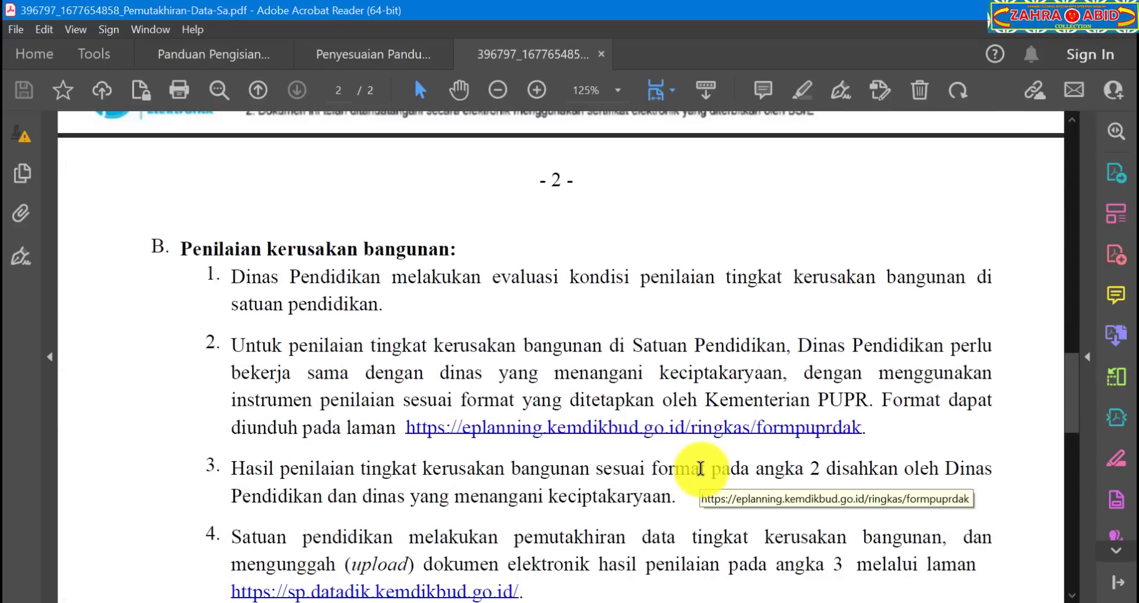
{"action": "scroll", "coordinate": [701, 468], "scroll_direction": "down", "scroll_amount": 2}
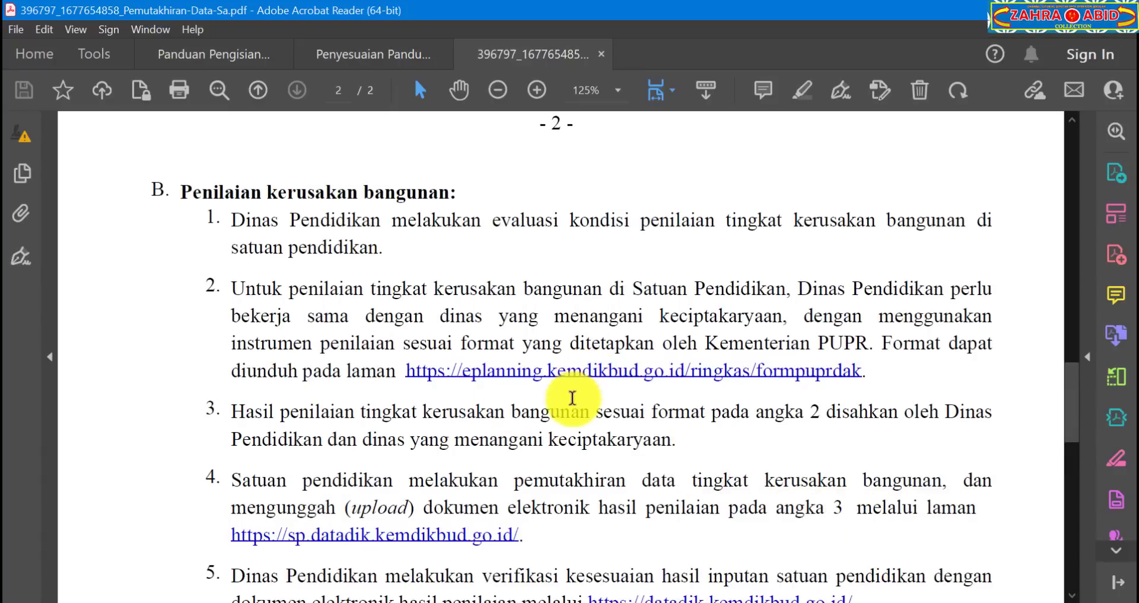
- View the Formulir PUPR Drive folder in Chrome, compare it with the opened Paparan presentation and two guide PDFs, and return to the folder
{"action": "left_click", "coordinate": [290, 600]}
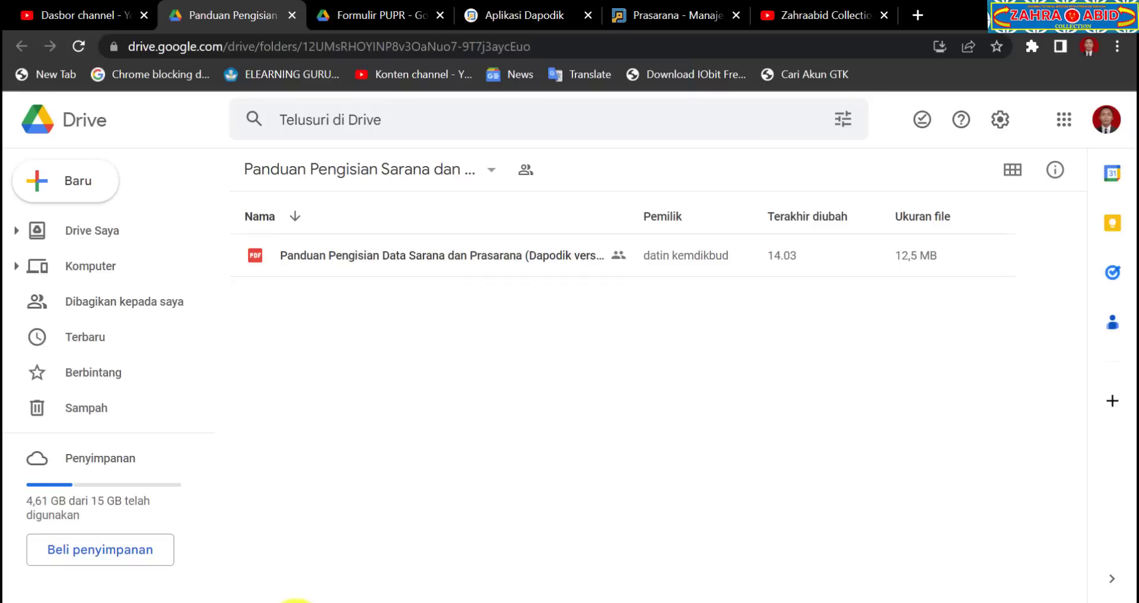
{"action": "left_click", "coordinate": [373, 14]}
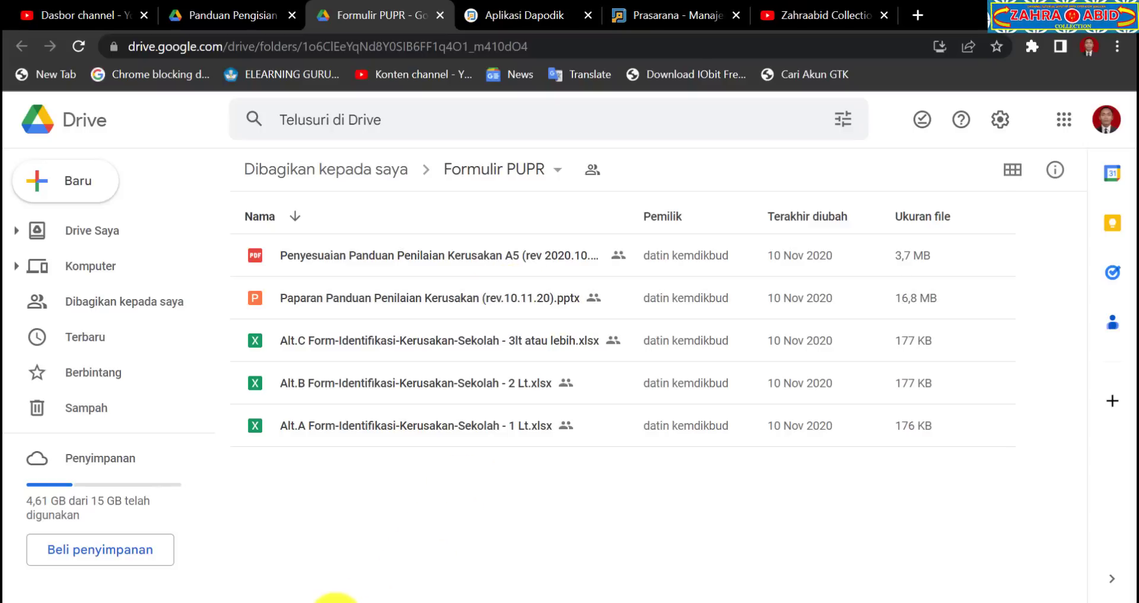
{"action": "left_click", "coordinate": [336, 602]}
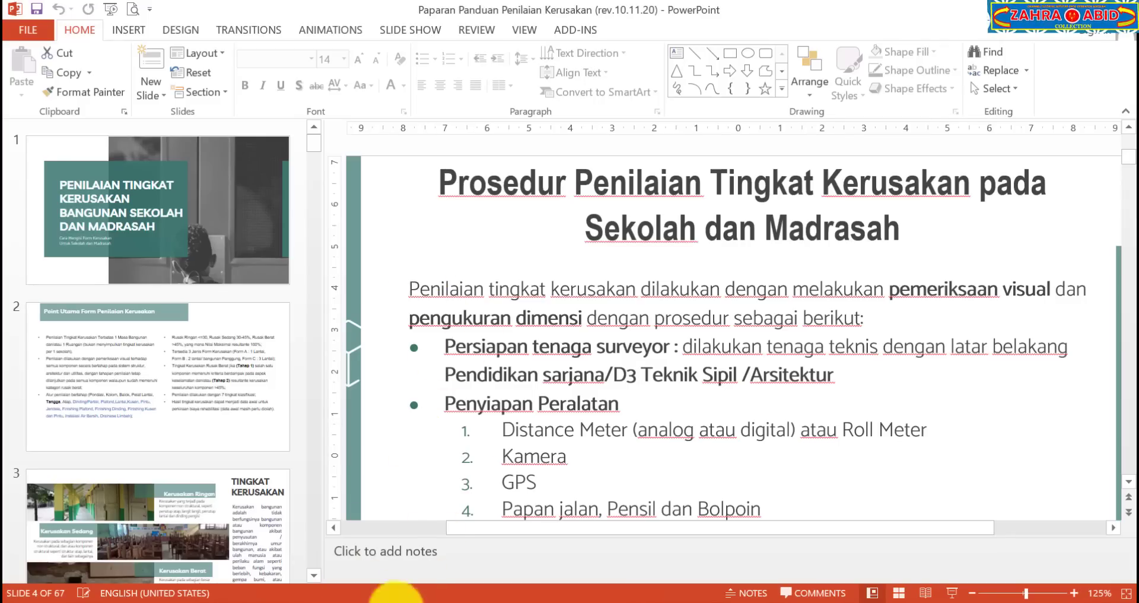
{"action": "left_click", "coordinate": [372, 601]}
{"action": "left_click", "coordinate": [394, 568]}
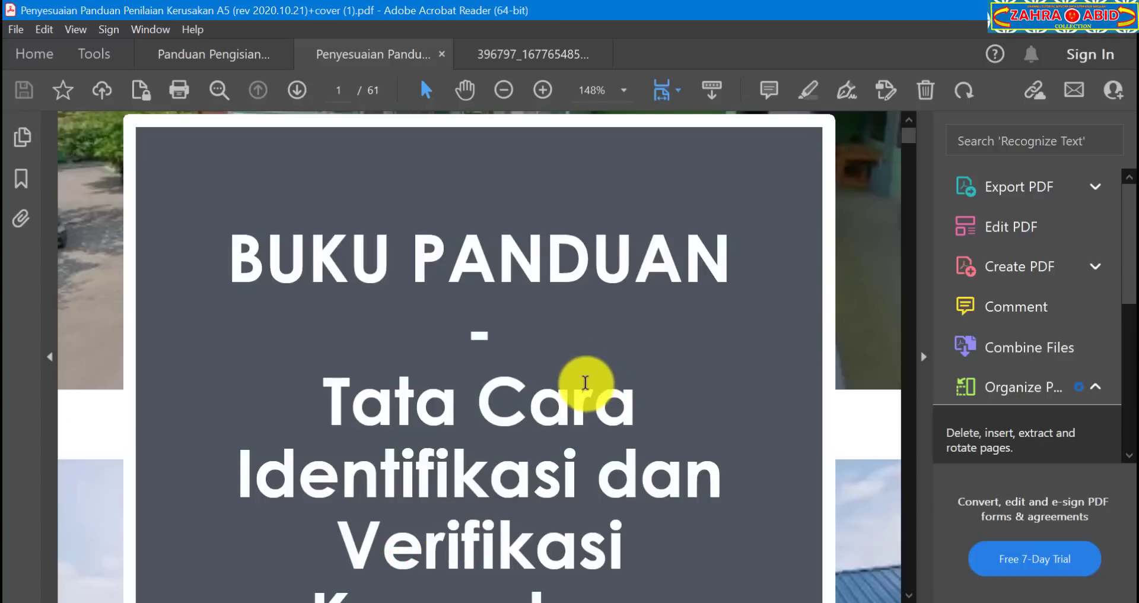
{"action": "left_click", "coordinate": [372, 600]}
{"action": "left_click", "coordinate": [234, 556]}
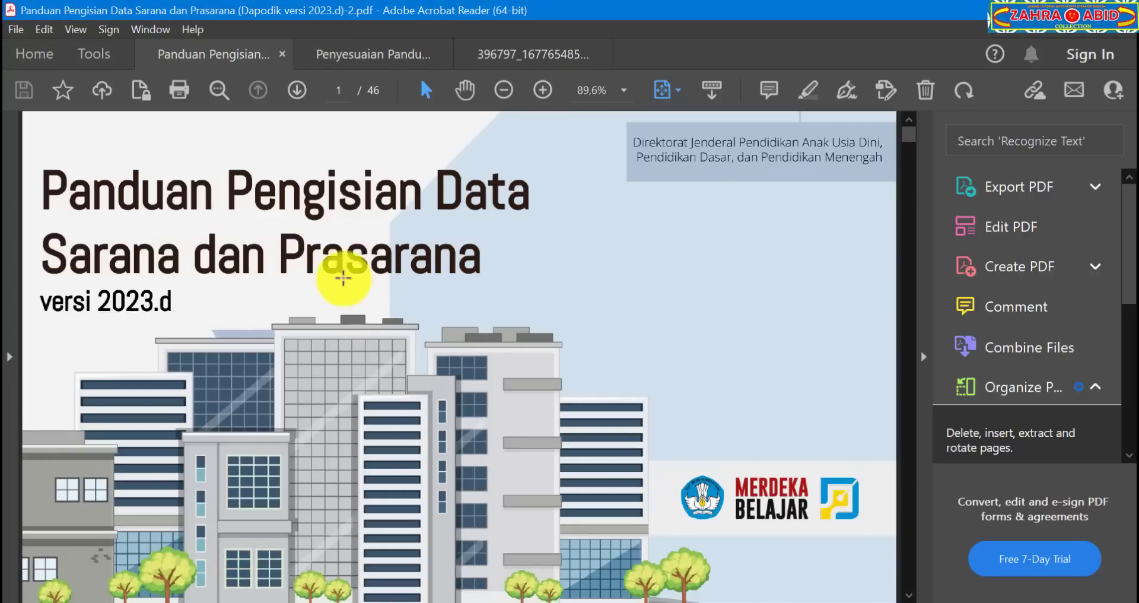
{"action": "left_click", "coordinate": [271, 598]}
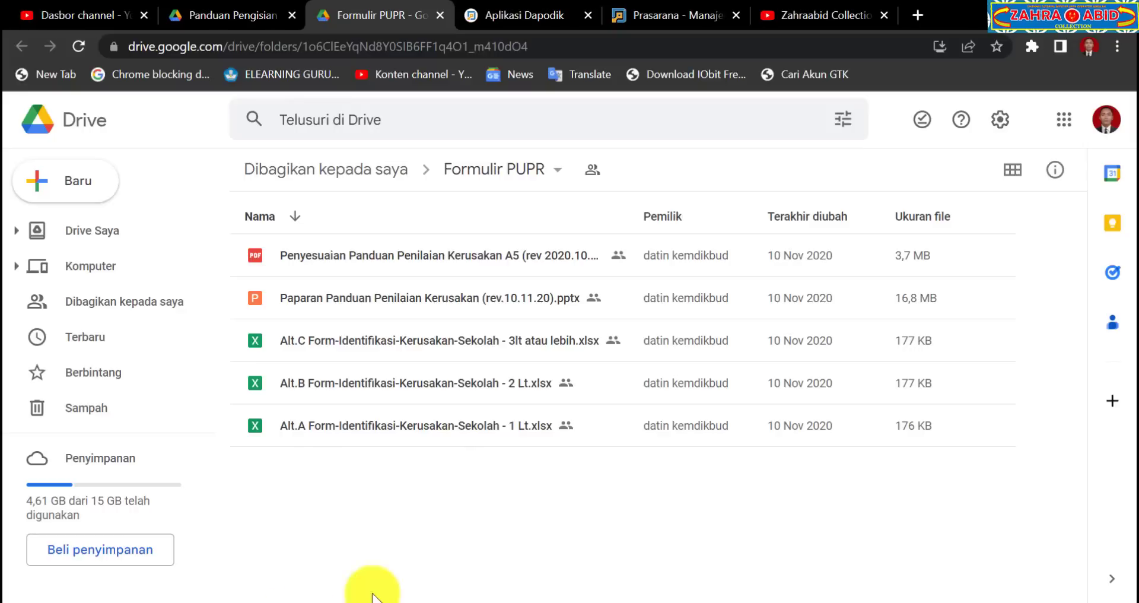
- View the download options for the Alt.A 1 Lt and Alt.B 2 Lt damage forms, then select the Penyesuaian Panduan PDF
{"action": "left_click", "coordinate": [821, 416]}
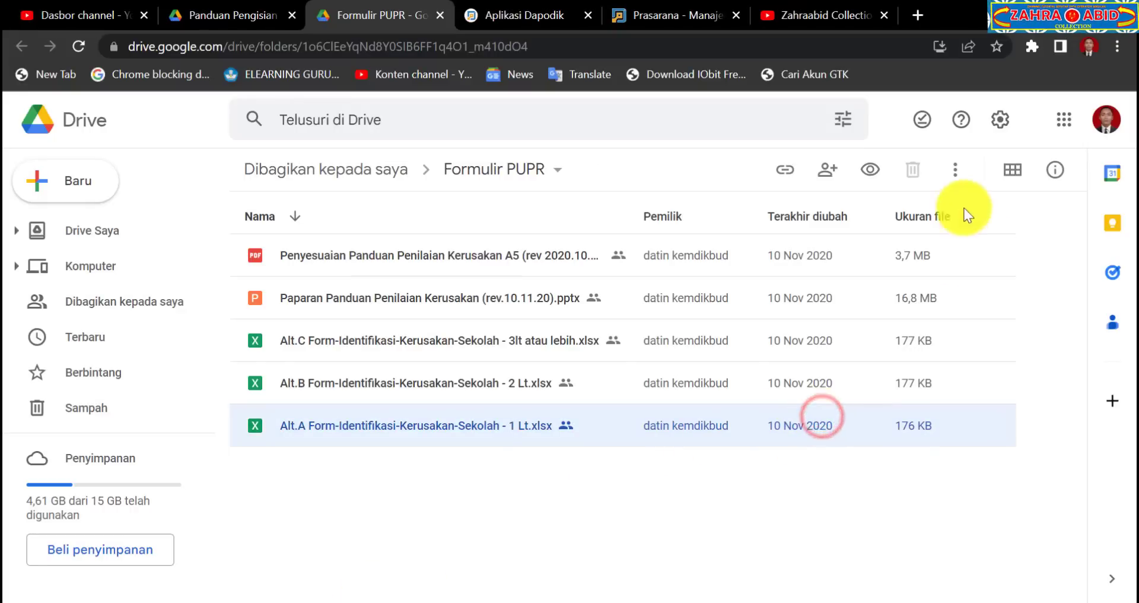
{"action": "left_click", "coordinate": [950, 176]}
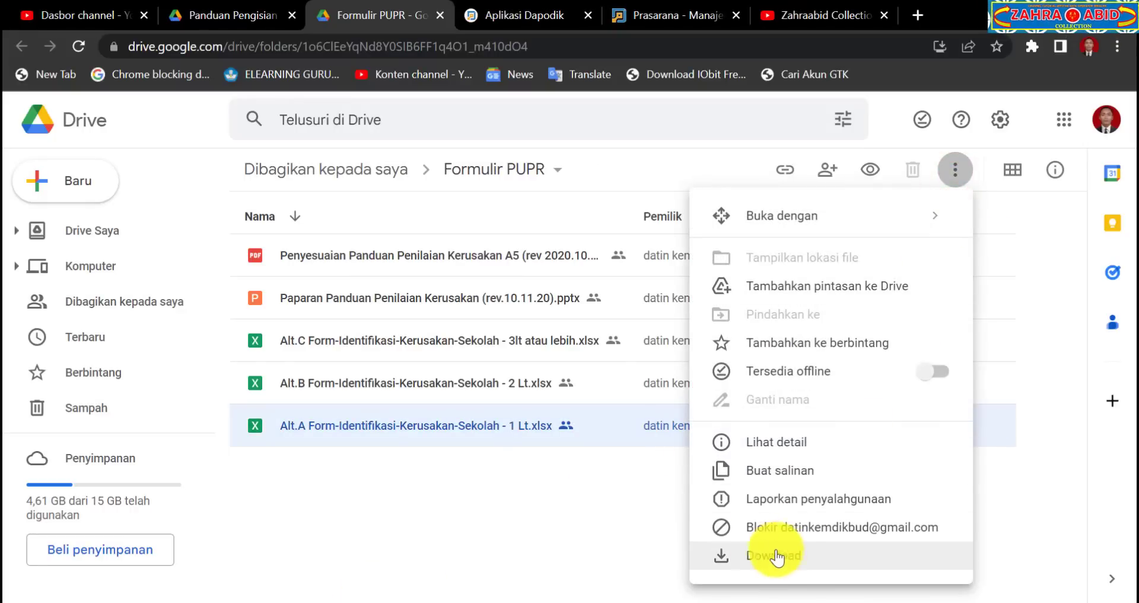
{"action": "left_click", "coordinate": [613, 387]}
{"action": "left_click", "coordinate": [955, 176]}
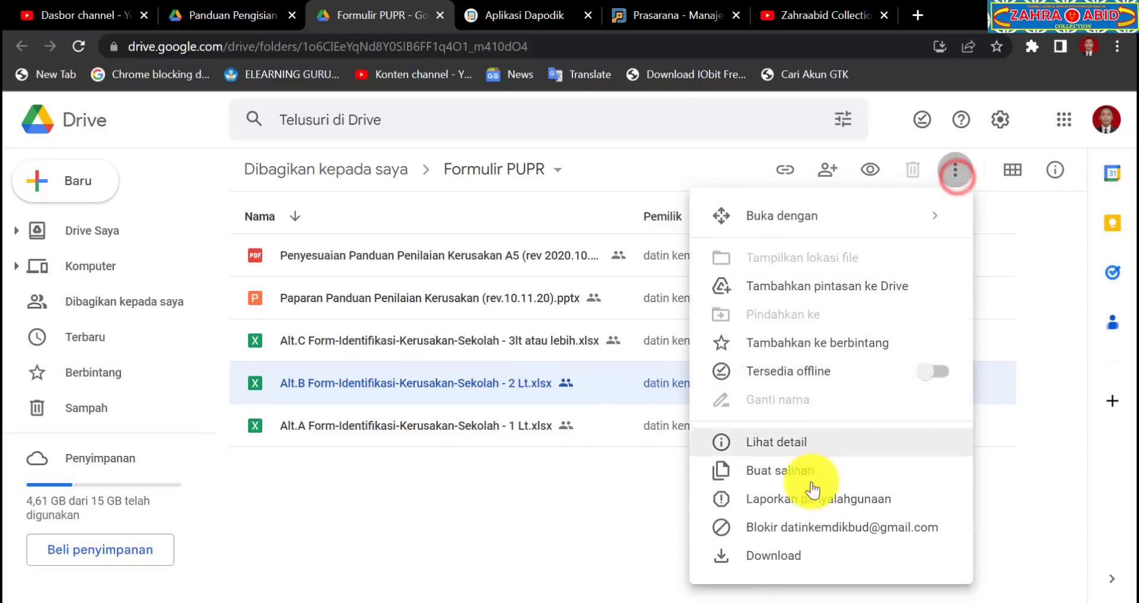
{"action": "left_click", "coordinate": [589, 255]}
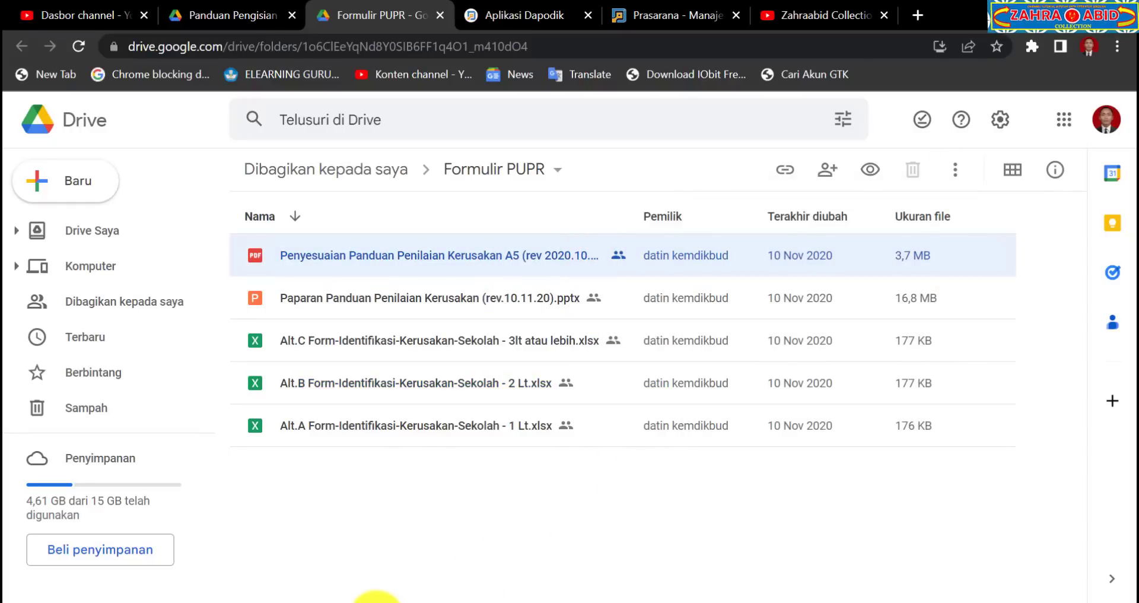
- Switch to the Panduan Pengisian Data Sarana dan Prasarana PDF in Acrobat Reader, skim its opening pages and return to the cover
{"action": "mouse_move", "coordinate": [380, 600]}
{"action": "left_click", "coordinate": [230, 539]}
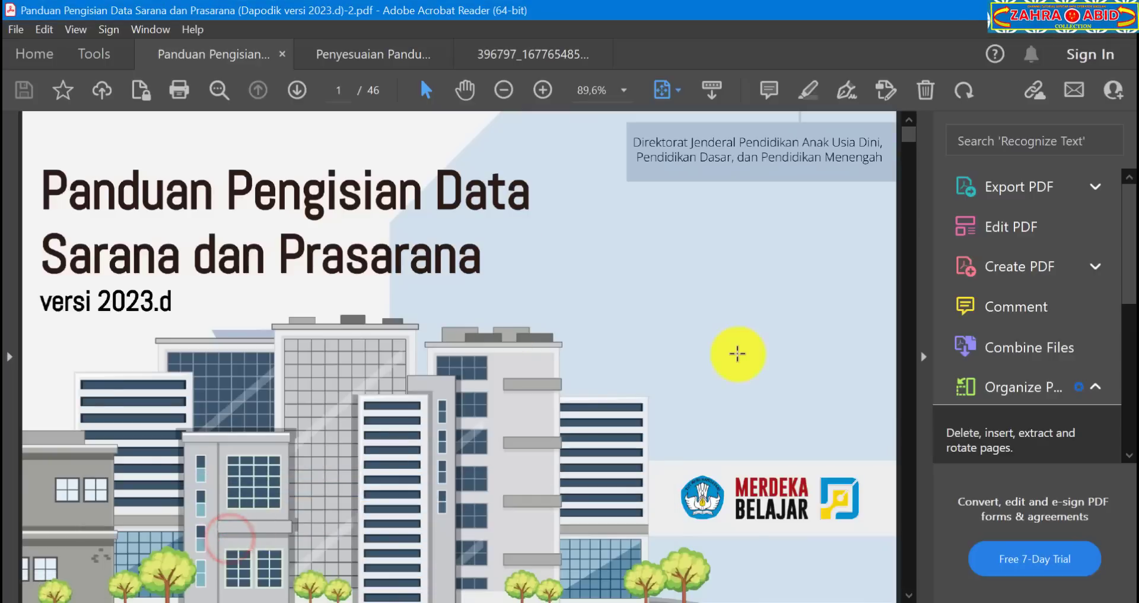
{"action": "scroll", "coordinate": [784, 321], "scroll_direction": "down", "scroll_amount": 7}
{"action": "scroll", "coordinate": [783, 321], "scroll_direction": "down", "scroll_amount": 1}
{"action": "scroll", "coordinate": [783, 321], "scroll_direction": "up", "scroll_amount": 8}
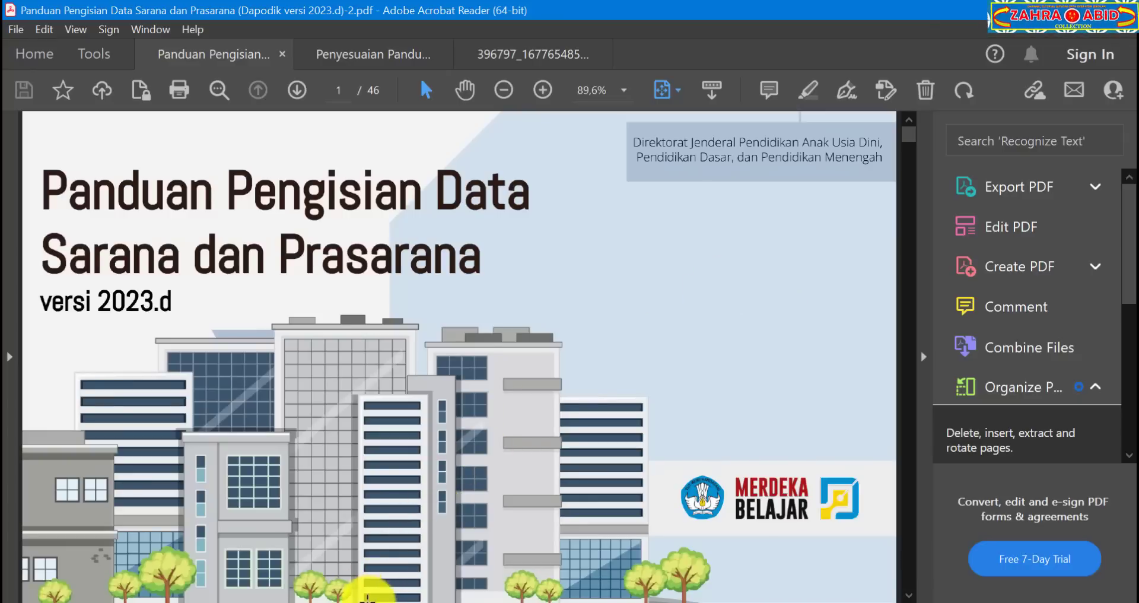
- Open the Penyesuaian Panduan Penilaian Kerusakan PDF and browse from the cover through the table of contents to page 15
{"action": "left_click", "coordinate": [390, 577]}
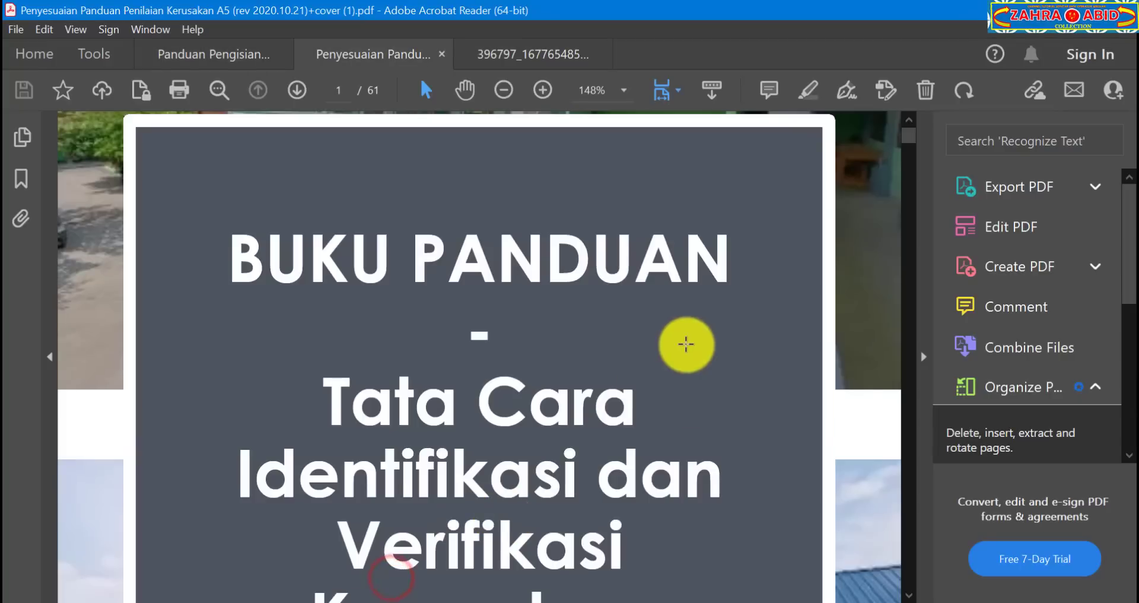
{"action": "scroll", "coordinate": [686, 345], "scroll_direction": "down", "scroll_amount": 3}
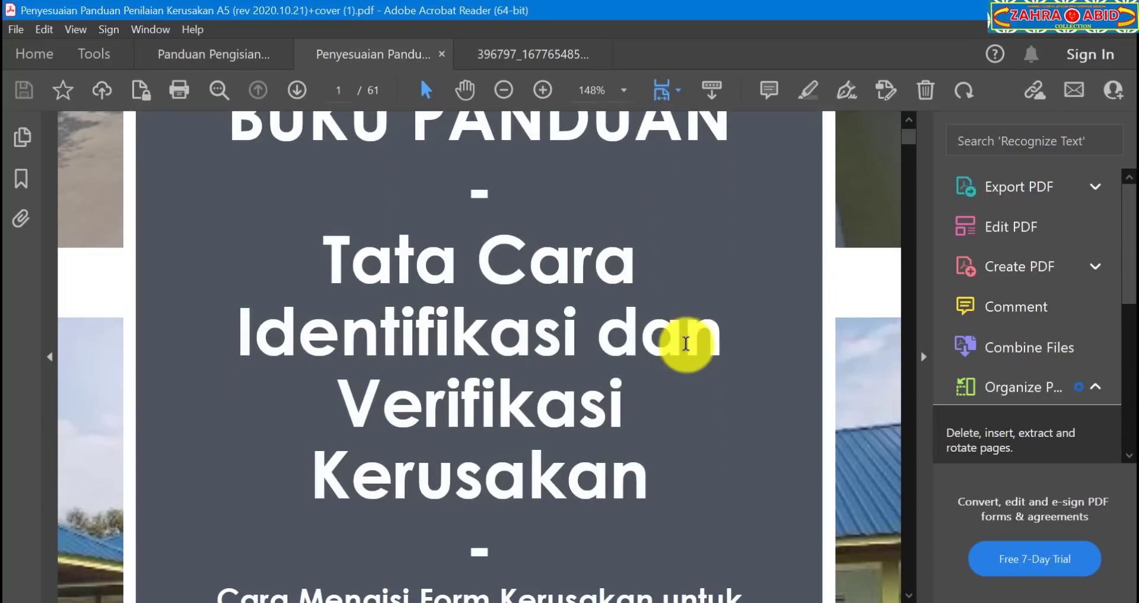
{"action": "scroll", "coordinate": [686, 344], "scroll_direction": "down", "scroll_amount": 10}
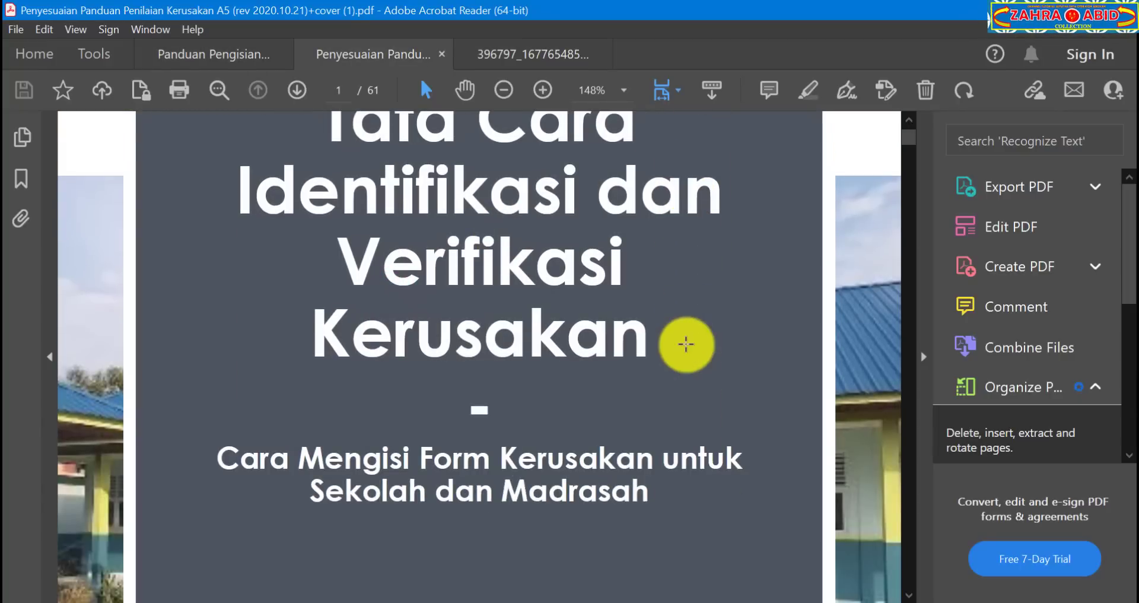
{"action": "scroll", "coordinate": [685, 344], "scroll_direction": "down", "scroll_amount": 5}
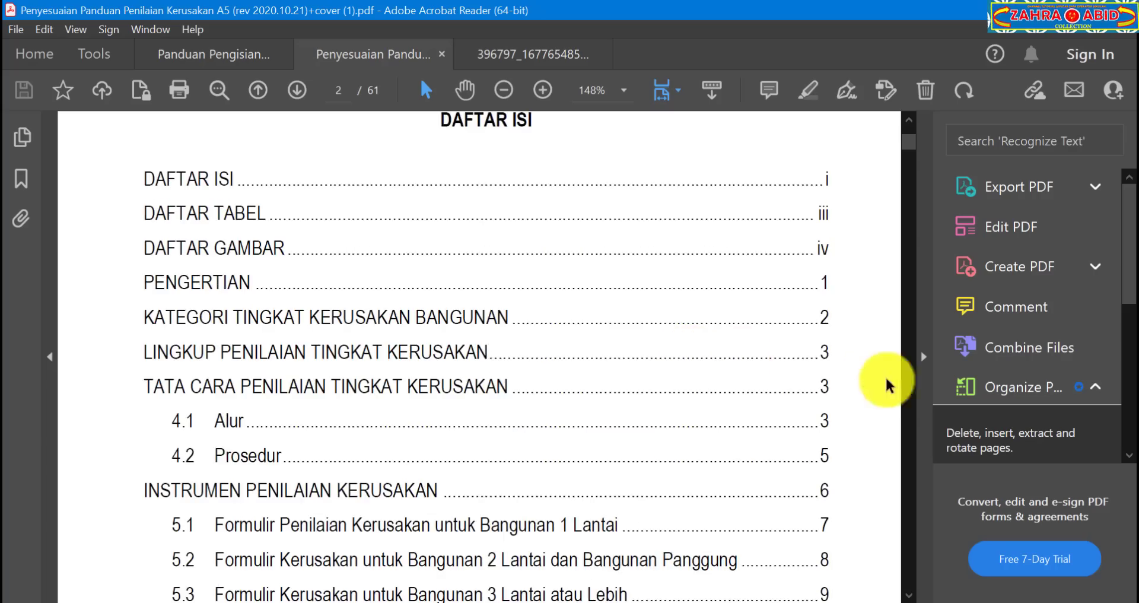
{"action": "left_click", "coordinate": [910, 386]}
{"action": "left_click", "coordinate": [910, 386]}
{"action": "left_click", "coordinate": [910, 385]}
{"action": "left_click", "coordinate": [910, 386]}
{"action": "left_click", "coordinate": [910, 385]}
{"action": "left_click", "coordinate": [910, 385]}
{"action": "left_click", "coordinate": [910, 386]}
{"action": "left_click", "coordinate": [910, 386]}
{"action": "left_click", "coordinate": [911, 385]}
{"action": "left_click", "coordinate": [910, 385]}
{"action": "left_click", "coordinate": [910, 386]}
{"action": "left_click", "coordinate": [911, 385]}
{"action": "left_click", "coordinate": [911, 386]}
{"action": "left_click", "coordinate": [911, 385]}
{"action": "left_click", "coordinate": [910, 386]}
{"action": "left_click", "coordinate": [910, 386]}
{"action": "left_click", "coordinate": [910, 386]}
{"action": "left_click", "coordinate": [910, 386]}
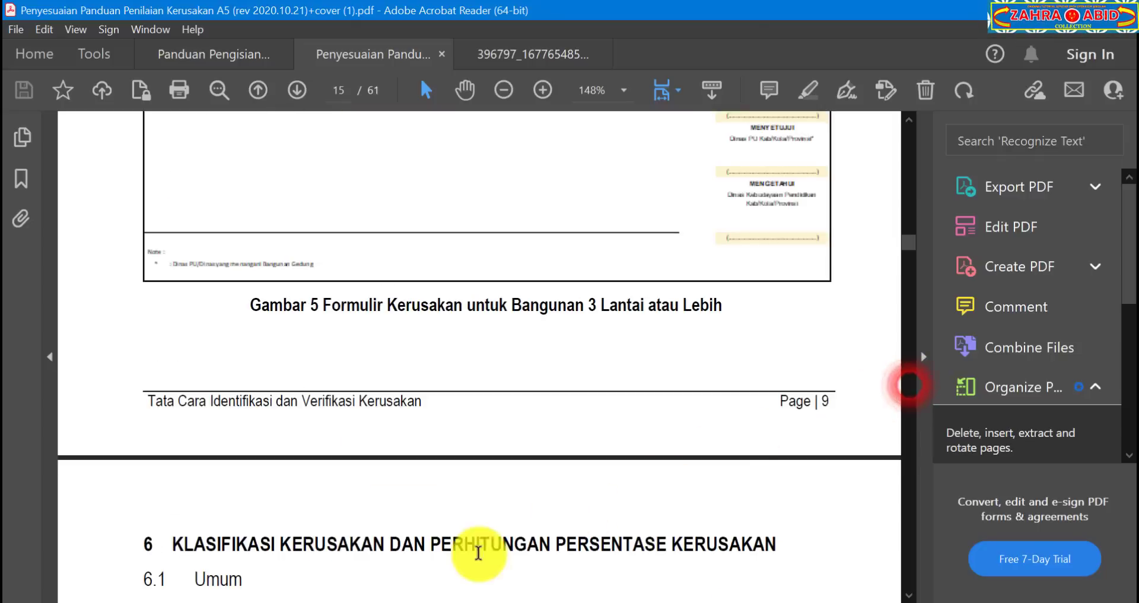
- Switch to the Paparan Panduan Penilaian Kerusakan presentation in PowerPoint, review slides 4 to 6 and return the thumbnails to slide 1
{"action": "left_click", "coordinate": [331, 602]}
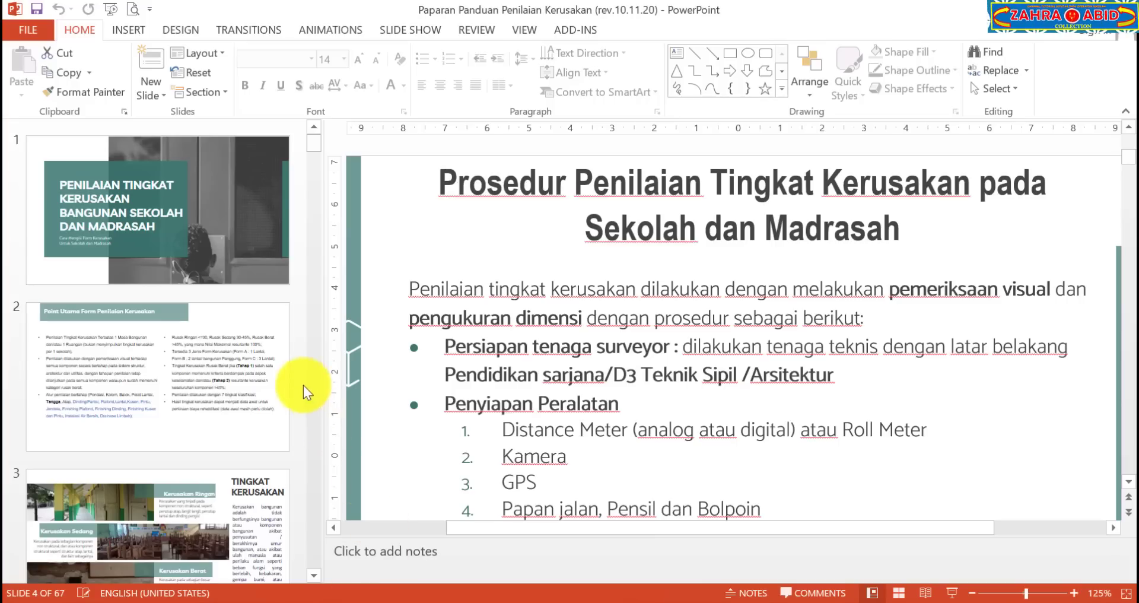
{"action": "scroll", "coordinate": [235, 343], "scroll_direction": "down", "scroll_amount": 5}
{"action": "left_click", "coordinate": [235, 343]}
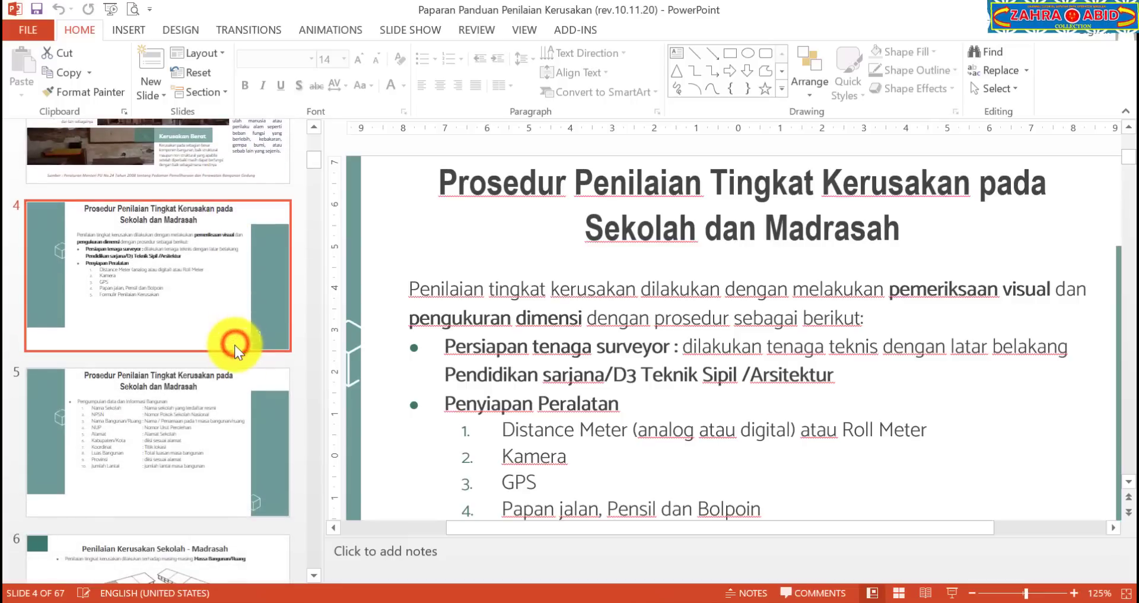
{"action": "left_click", "coordinate": [229, 394]}
{"action": "scroll", "coordinate": [227, 395], "scroll_direction": "down", "scroll_amount": 3}
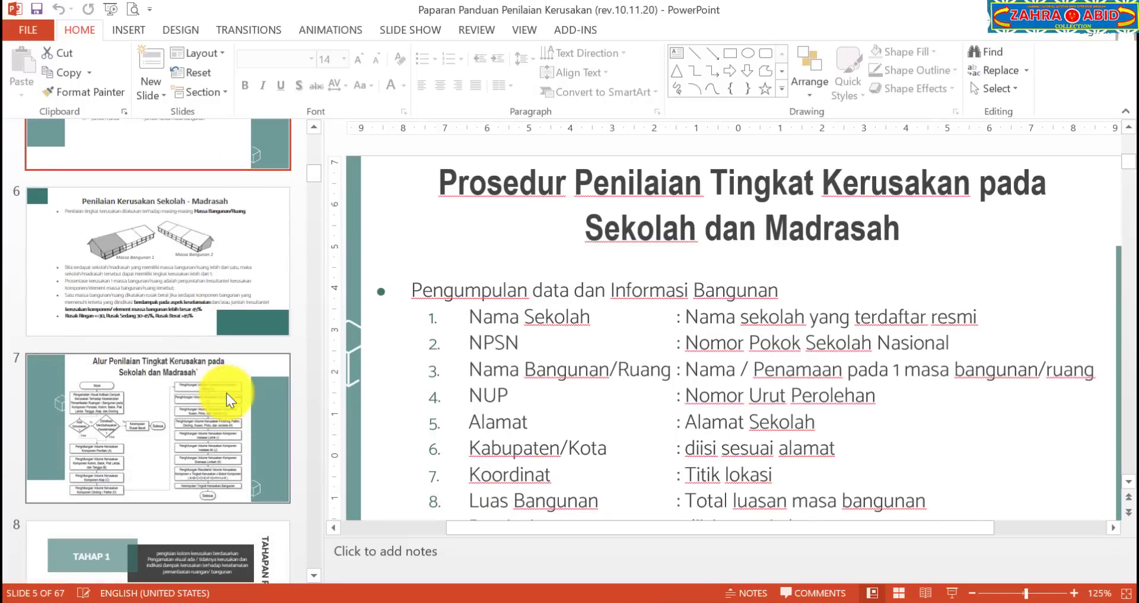
{"action": "left_click", "coordinate": [226, 300]}
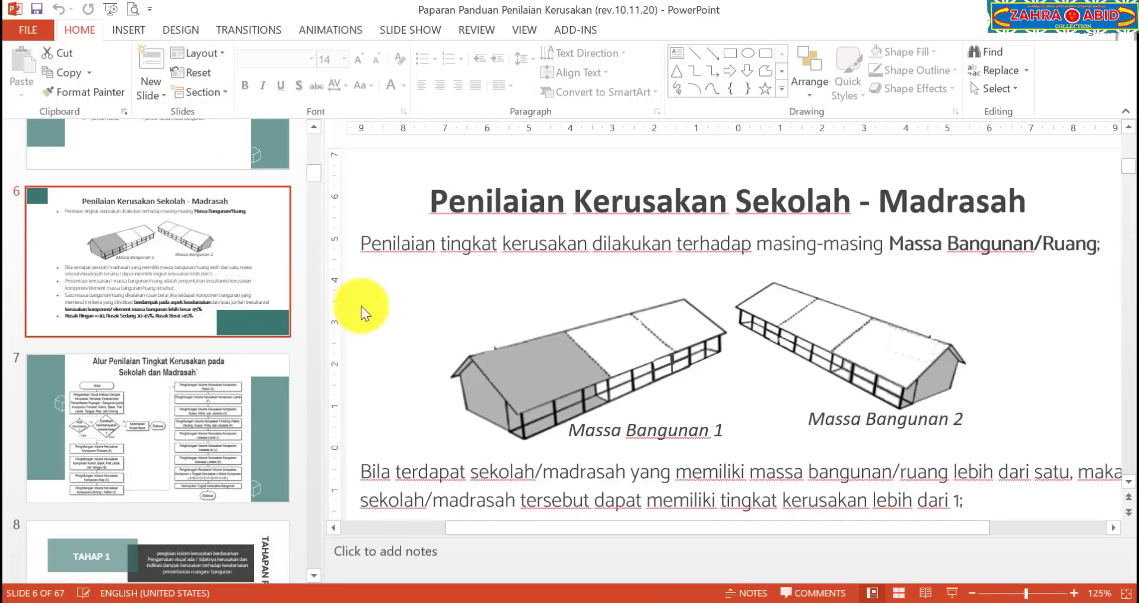
{"action": "scroll", "coordinate": [261, 323], "scroll_direction": "up", "scroll_amount": 8}
{"action": "scroll", "coordinate": [258, 322], "scroll_direction": "up", "scroll_amount": 1}
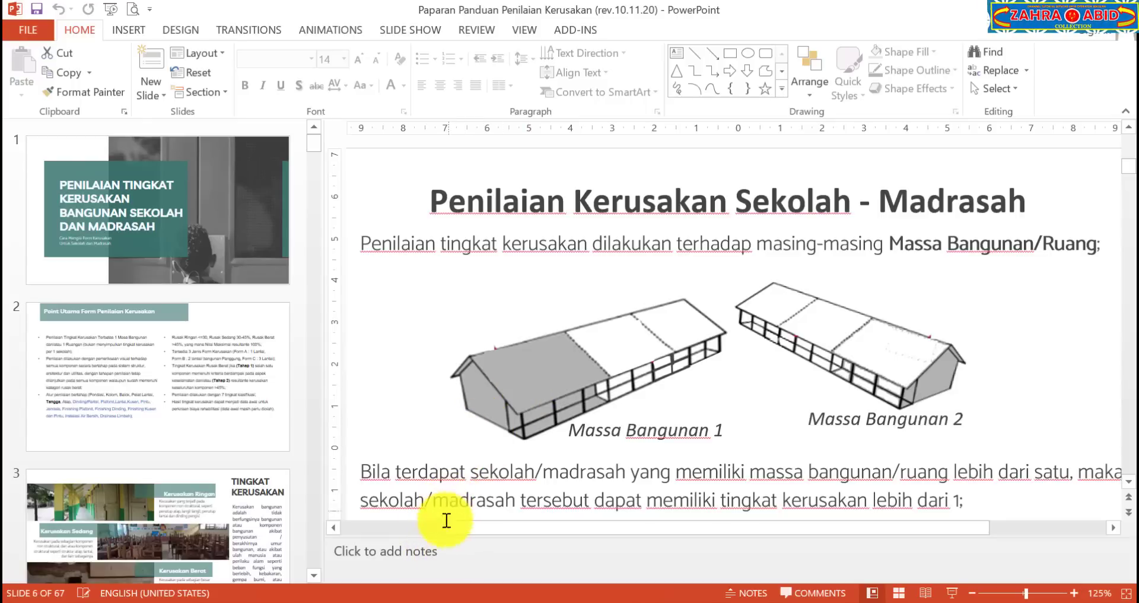
- Switch to the Alt.A 1 Lt damage form in Excel and review its building details, component table, damage conclusion and approval signatures
{"action": "left_click", "coordinate": [421, 598]}
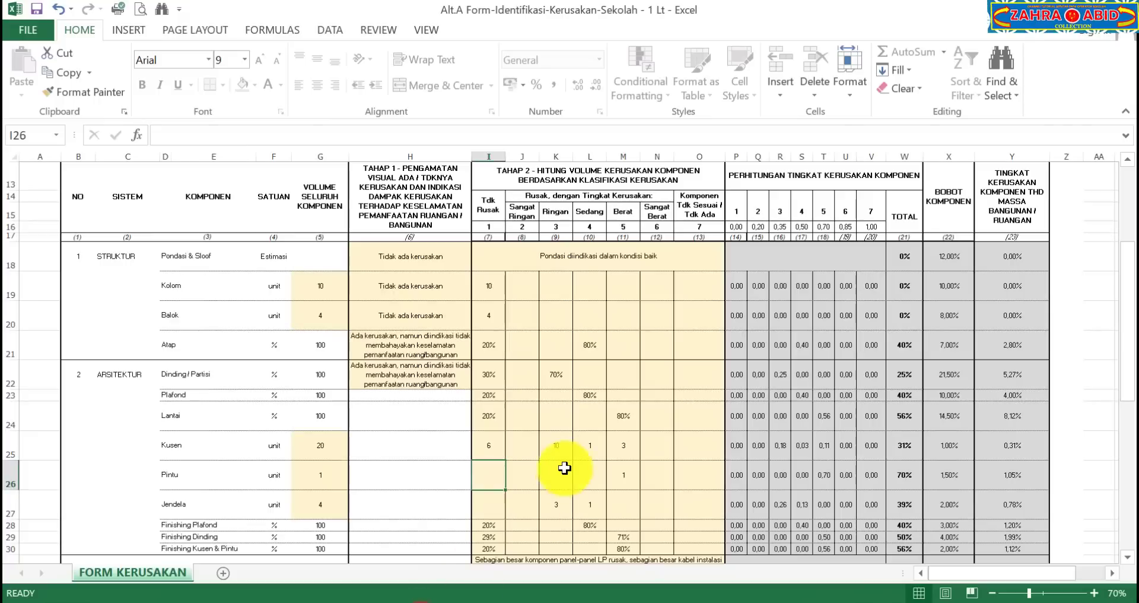
{"action": "scroll", "coordinate": [567, 463], "scroll_direction": "up", "scroll_amount": 4}
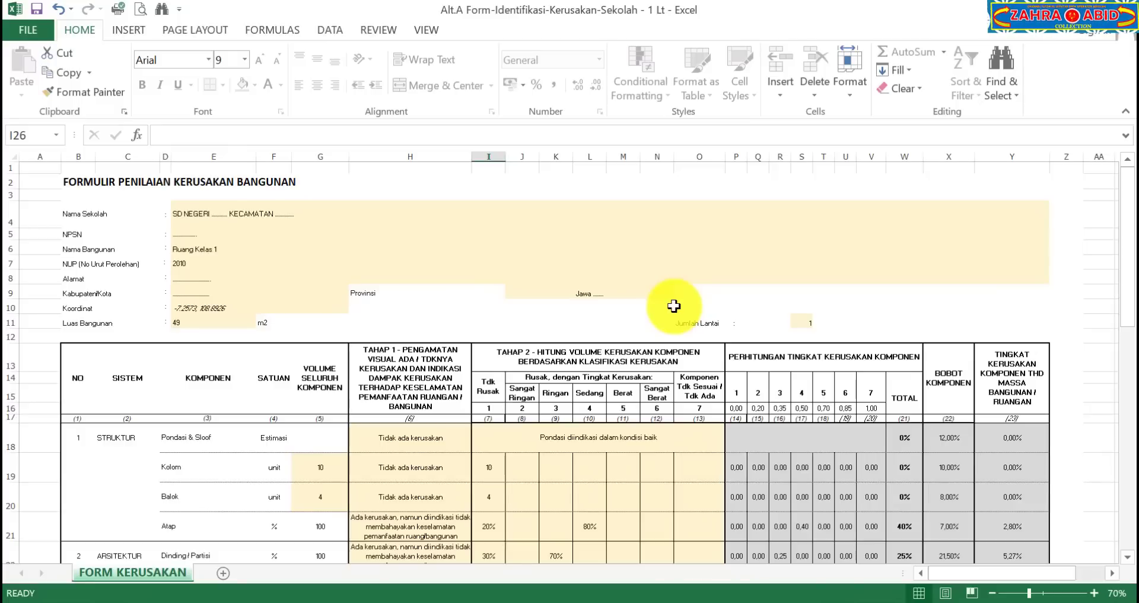
{"action": "scroll", "coordinate": [683, 309], "scroll_direction": "down", "scroll_amount": 12}
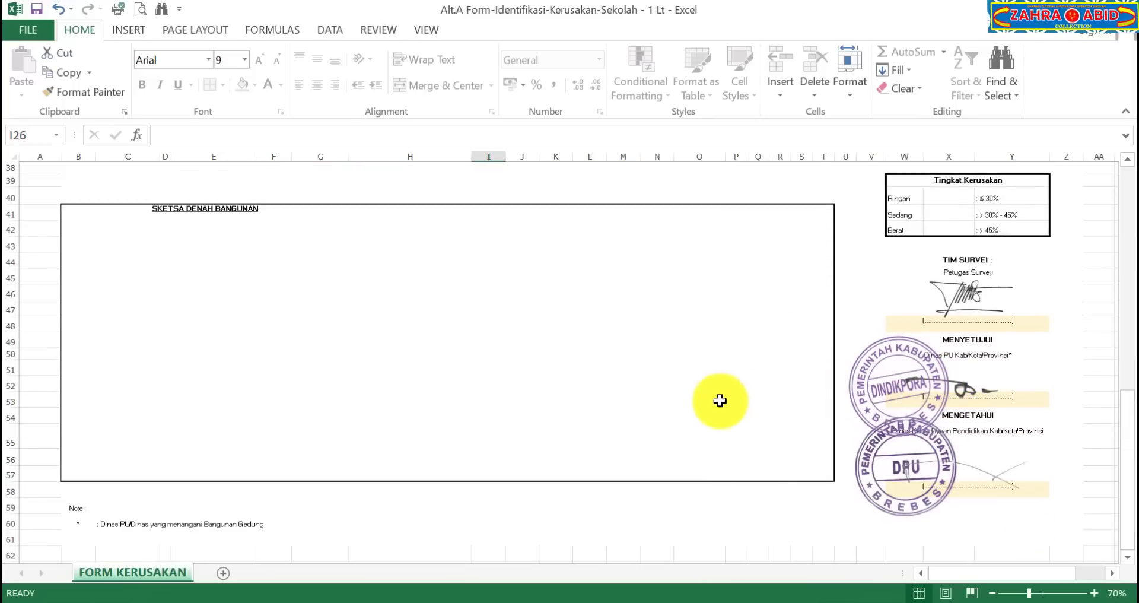
{"action": "scroll", "coordinate": [719, 400], "scroll_direction": "up", "scroll_amount": 3}
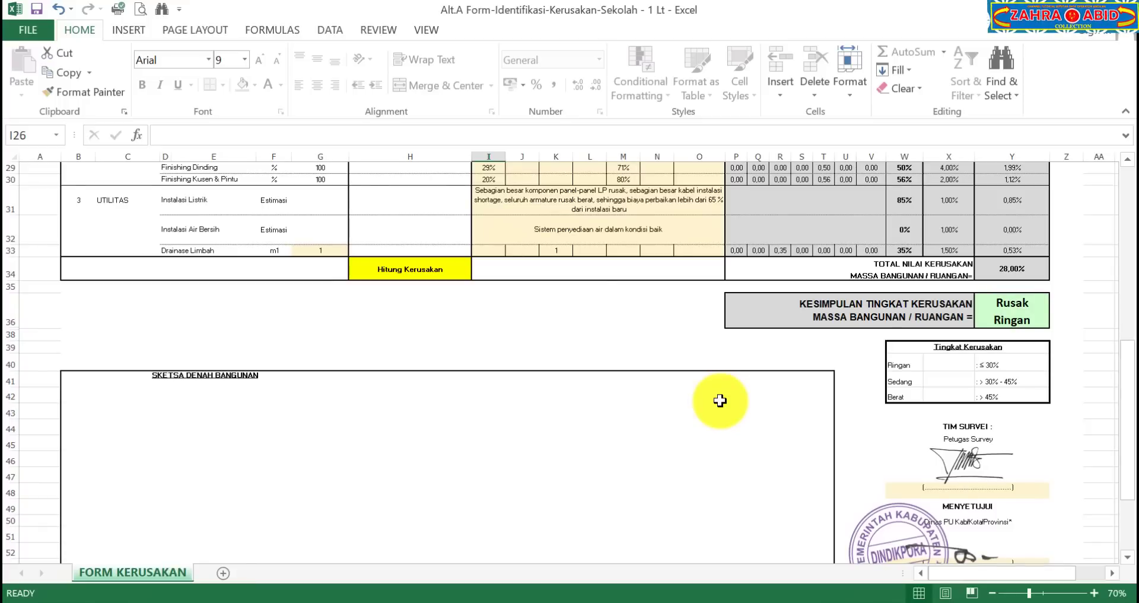
{"action": "scroll", "coordinate": [719, 400], "scroll_direction": "up", "scroll_amount": 4}
{"action": "scroll", "coordinate": [587, 433], "scroll_direction": "up", "scroll_amount": 3}
{"action": "scroll", "coordinate": [594, 427], "scroll_direction": "up", "scroll_amount": 3}
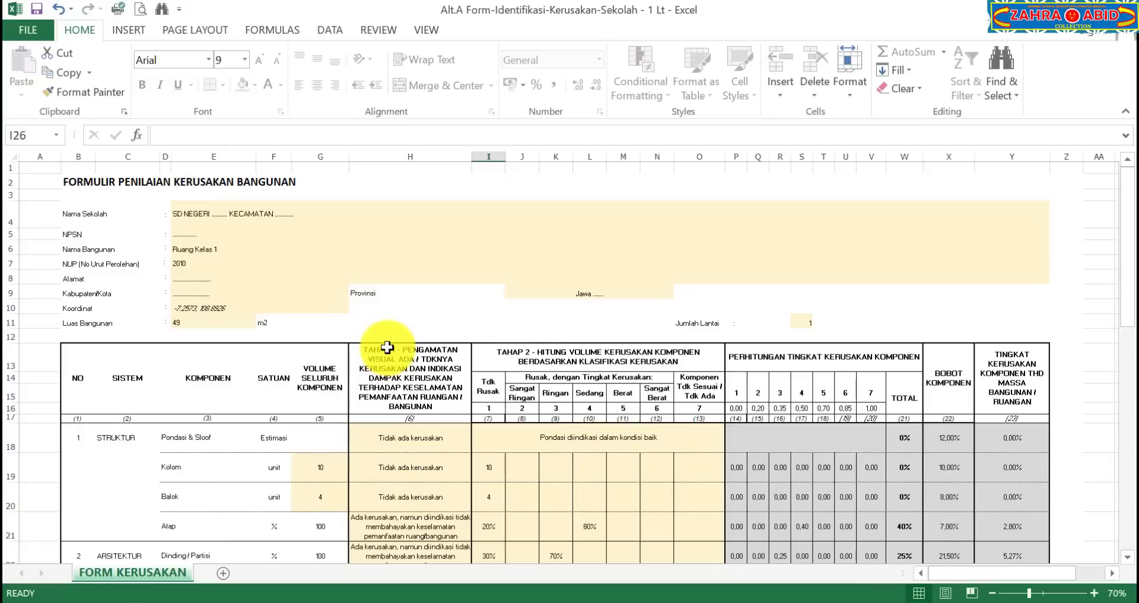
- Rename the FORM KERUSAKAN sheet to KELAS 1
{"action": "double_click", "coordinate": [170, 575]}
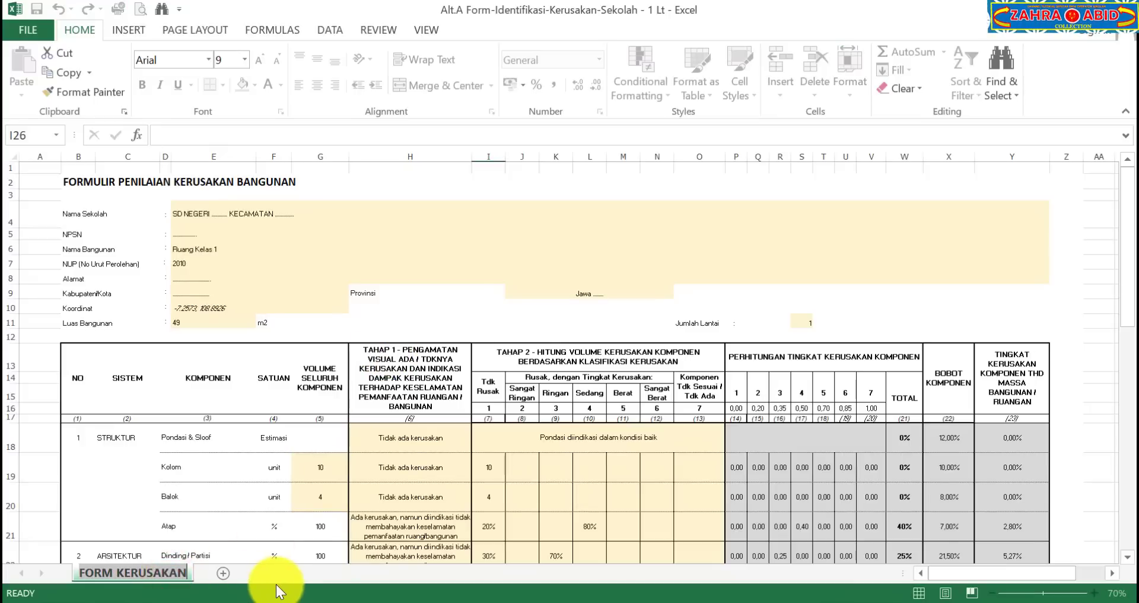
{"action": "type", "text": "keru"}
{"action": "key", "text": "BackSpace"}
{"action": "key", "text": "BackSpace"}
{"action": "key", "text": "BackSpace"}
{"action": "key", "text": "BackSpace"}
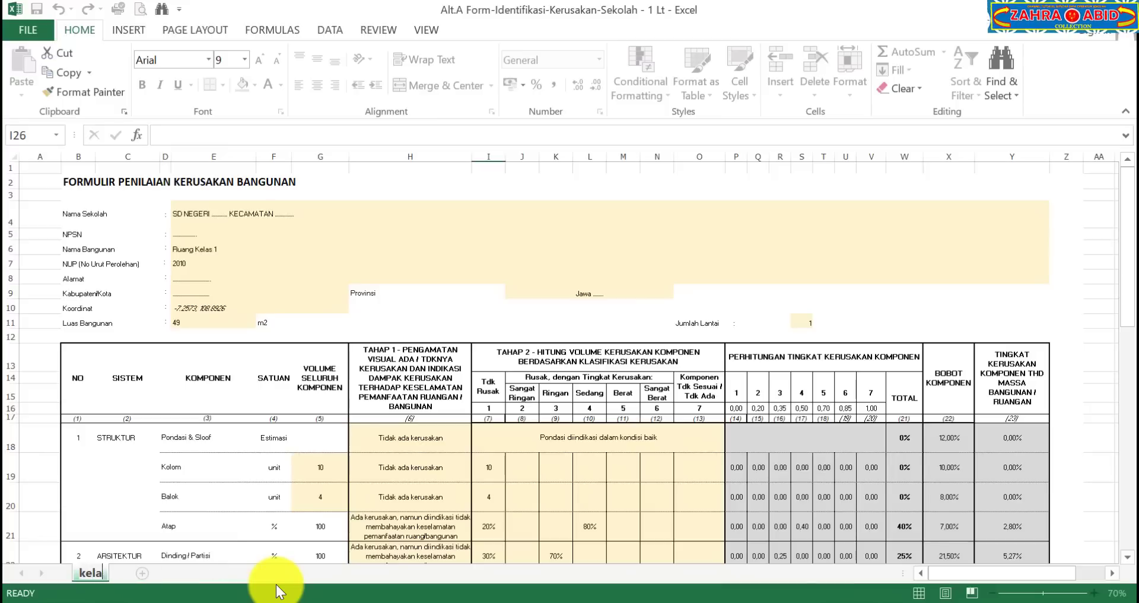
{"action": "key", "text": "Caps_Lock"}
{"action": "type", "text": "KELAS 1"}
{"action": "left_click", "coordinate": [465, 282]}
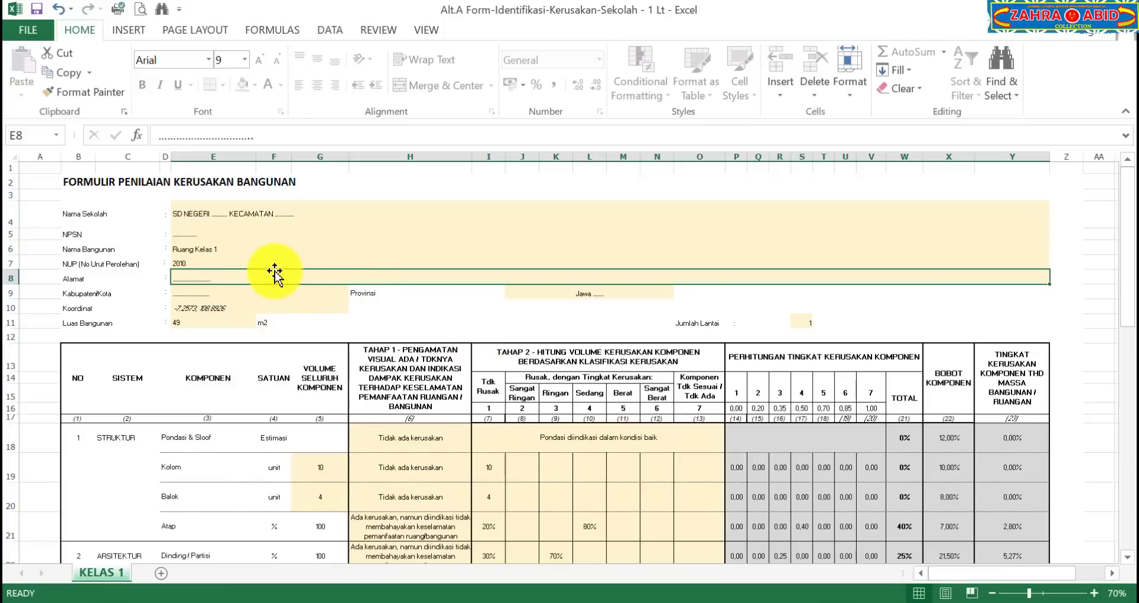
- Examine the form's header fields for province, school name, building name, NUP and address
{"action": "scroll", "coordinate": [266, 258], "scroll_direction": "up", "scroll_amount": 3}
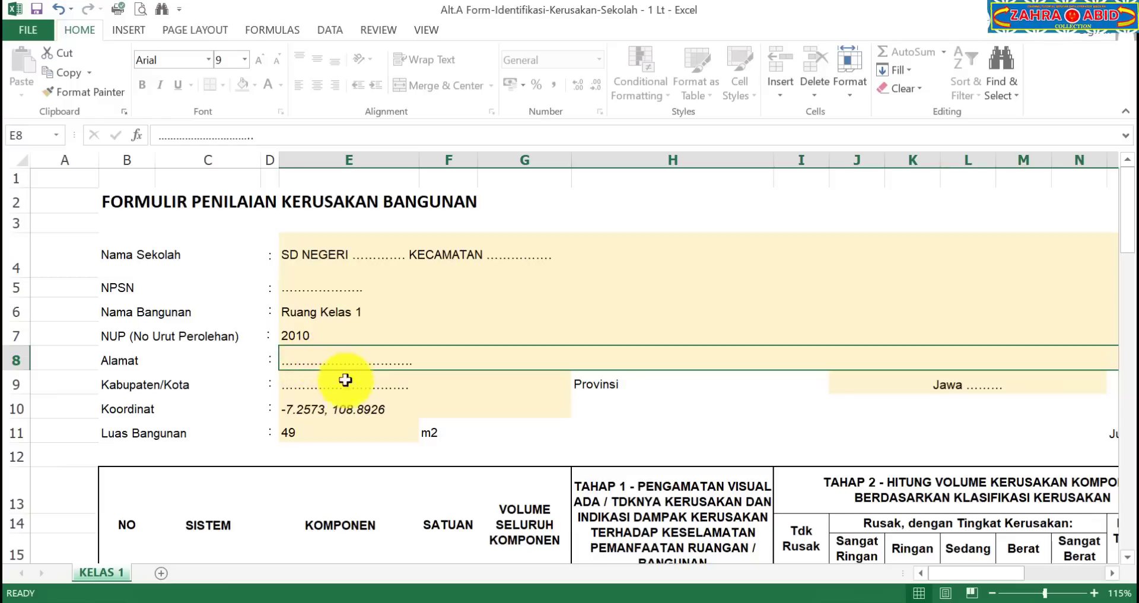
{"action": "left_click", "coordinate": [943, 381]}
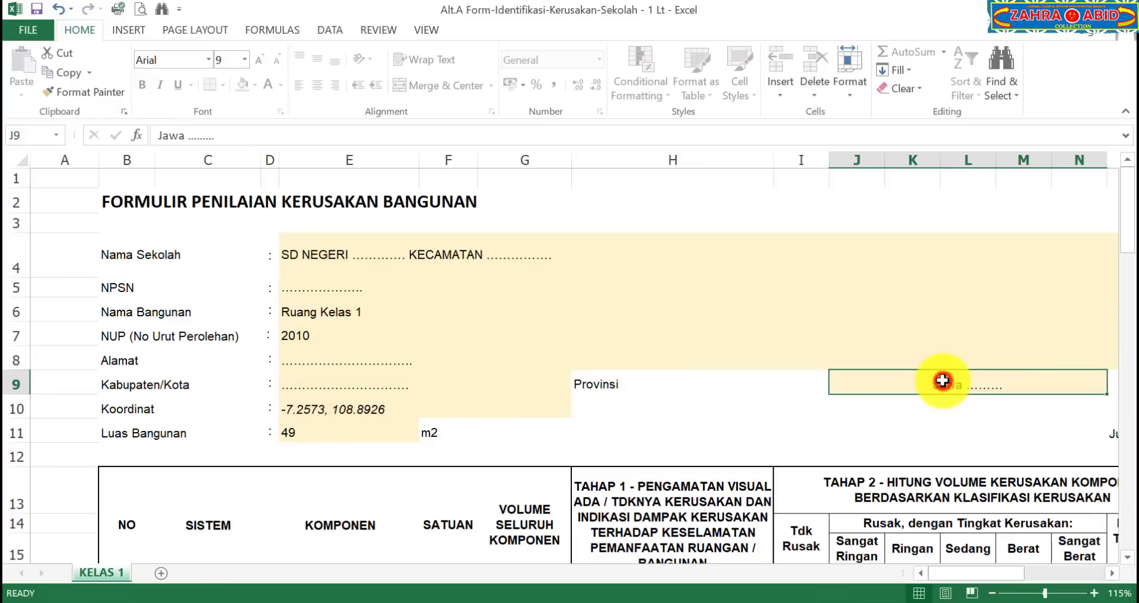
{"action": "left_click", "coordinate": [633, 257]}
{"action": "left_click", "coordinate": [497, 310]}
{"action": "left_click", "coordinate": [485, 334]}
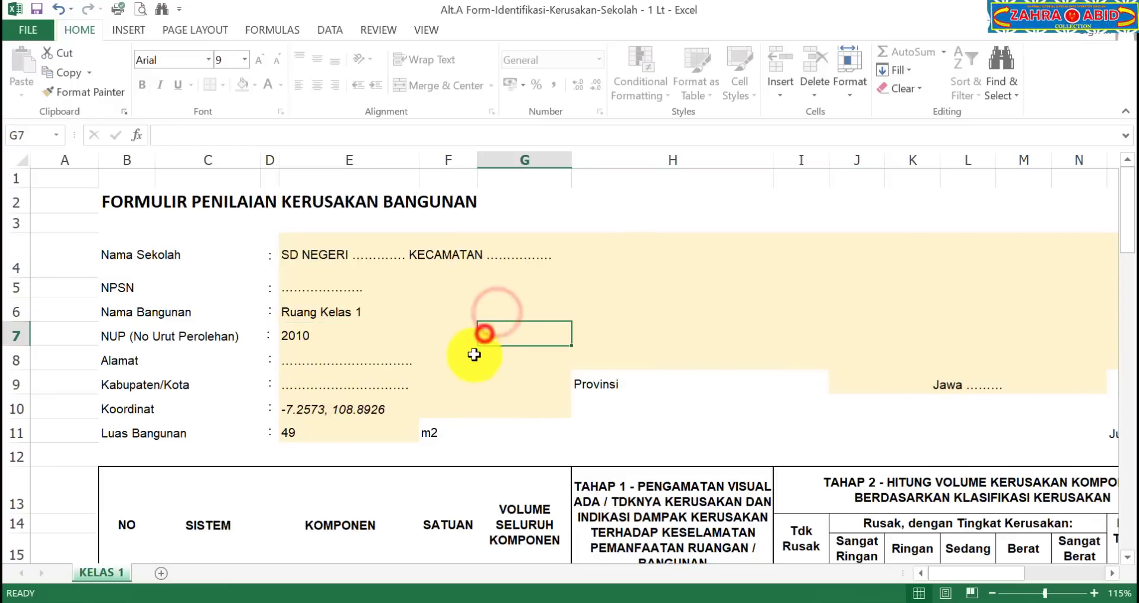
{"action": "left_click", "coordinate": [474, 359]}
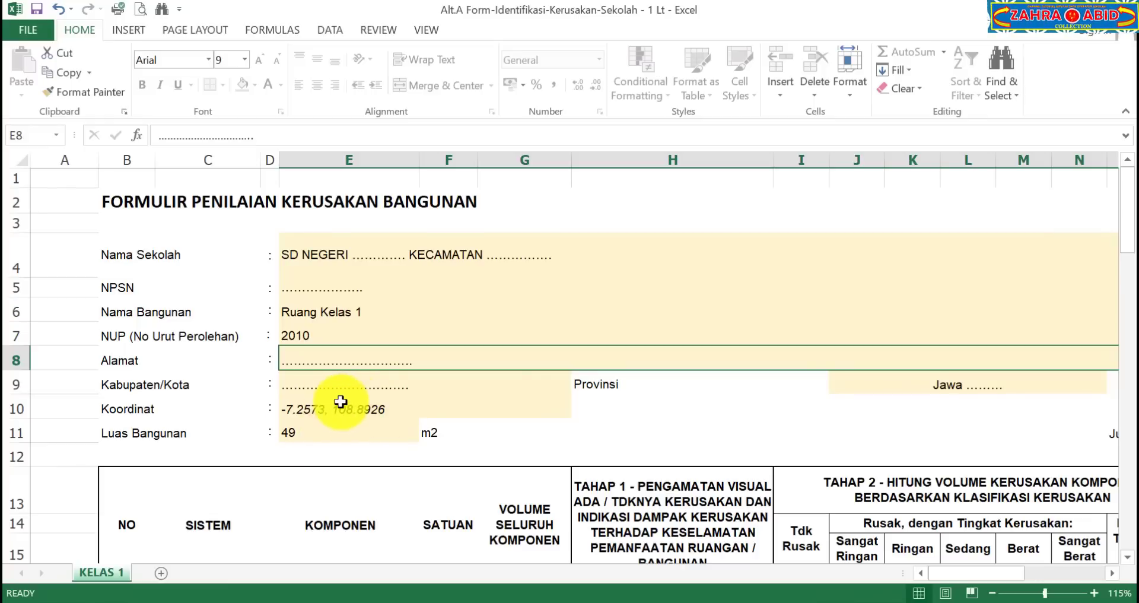
- Look up the school's Lintang and Bujur in Dapodik in Chrome, then compare them with the Excel form's Koordinat field
{"action": "left_click", "coordinate": [317, 598]}
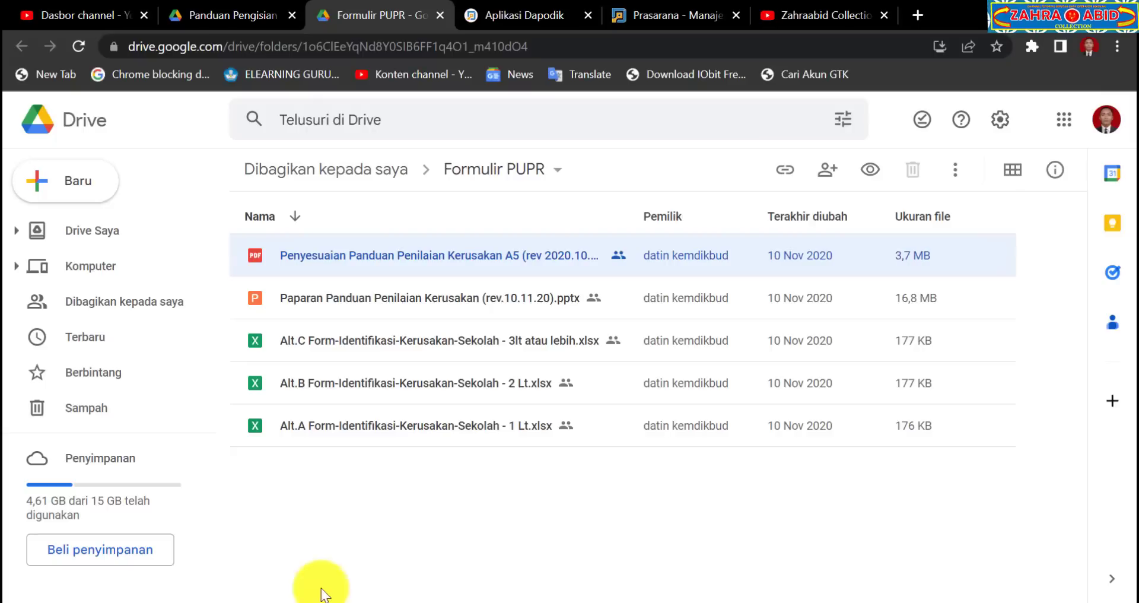
{"action": "left_click", "coordinate": [536, 5]}
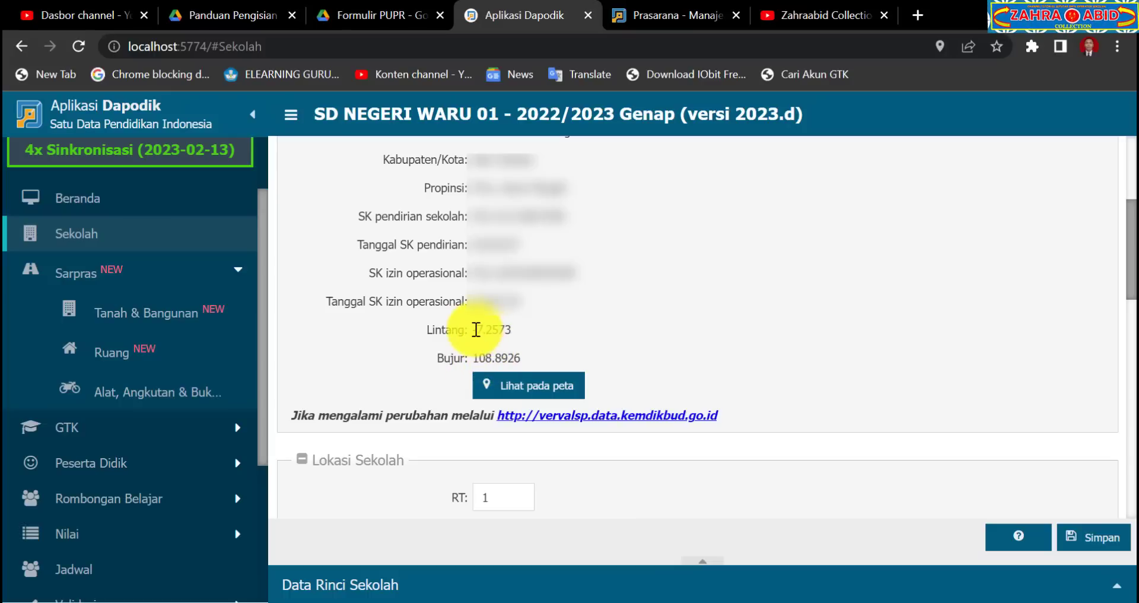
{"action": "left_click_drag", "start_coordinate": [475, 329], "coordinate": [516, 330]}
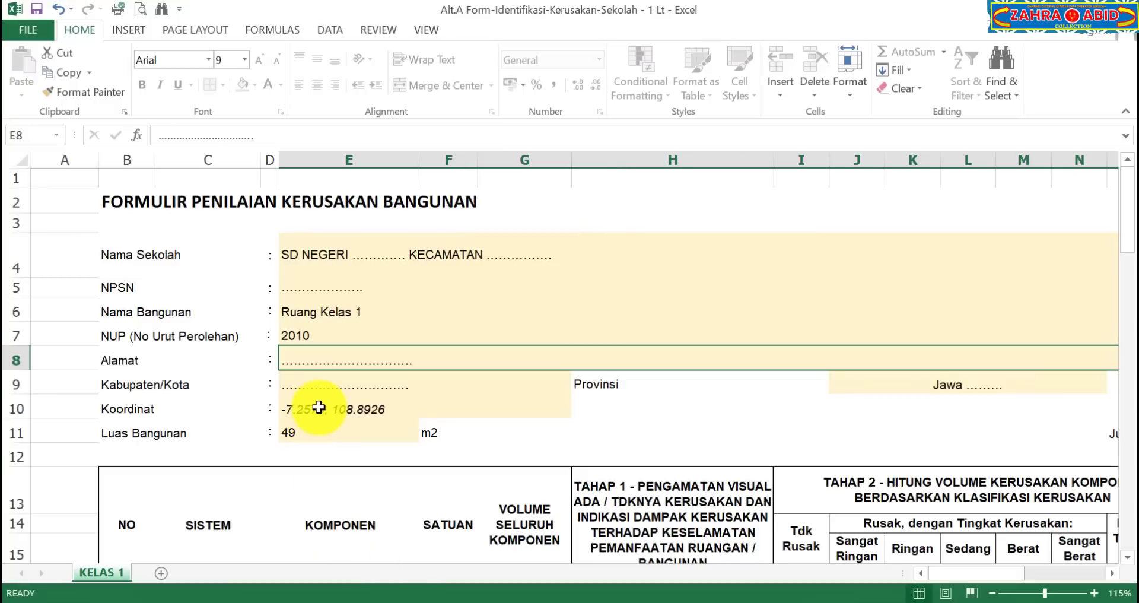
{"action": "left_click", "coordinate": [313, 410]}
{"action": "scroll", "coordinate": [406, 417], "scroll_direction": "up", "scroll_amount": 2, "text": "ctrl"}
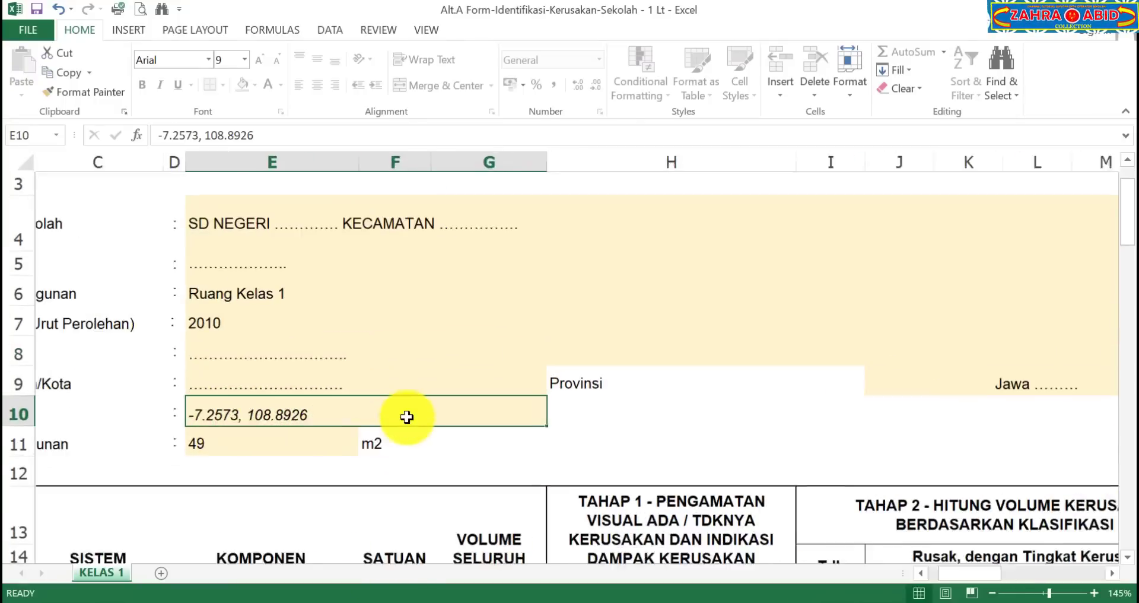
{"action": "left_click", "coordinate": [922, 573]}
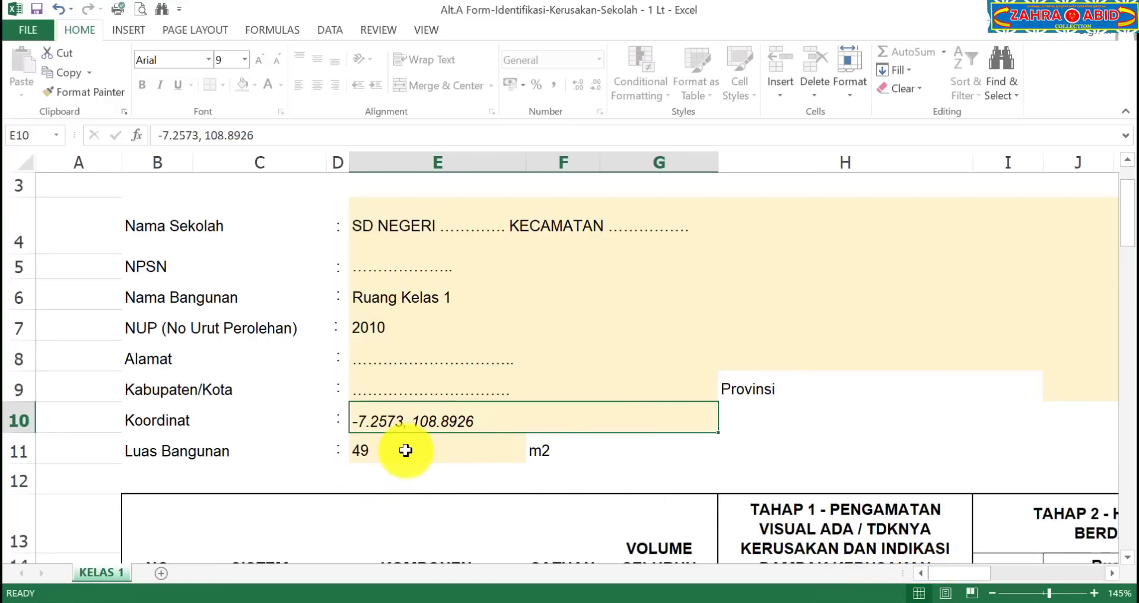
- Switch to Dapodik in Chrome, open the Ruang list and examine the length, width and area of Ruang Kelas 1
{"action": "left_click", "coordinate": [303, 602]}
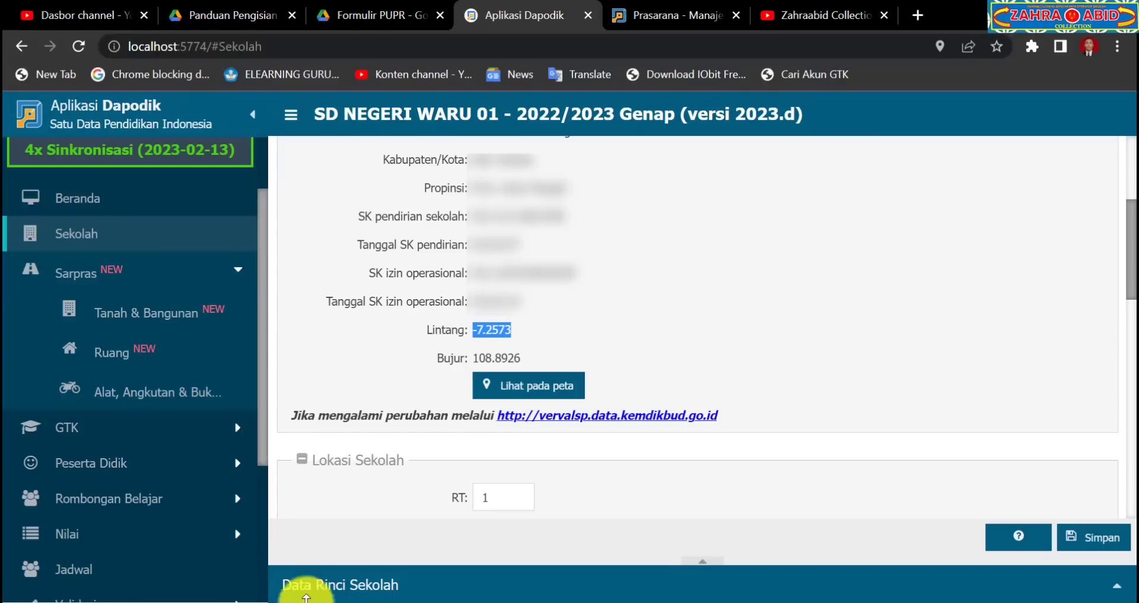
{"action": "left_click", "coordinate": [197, 343]}
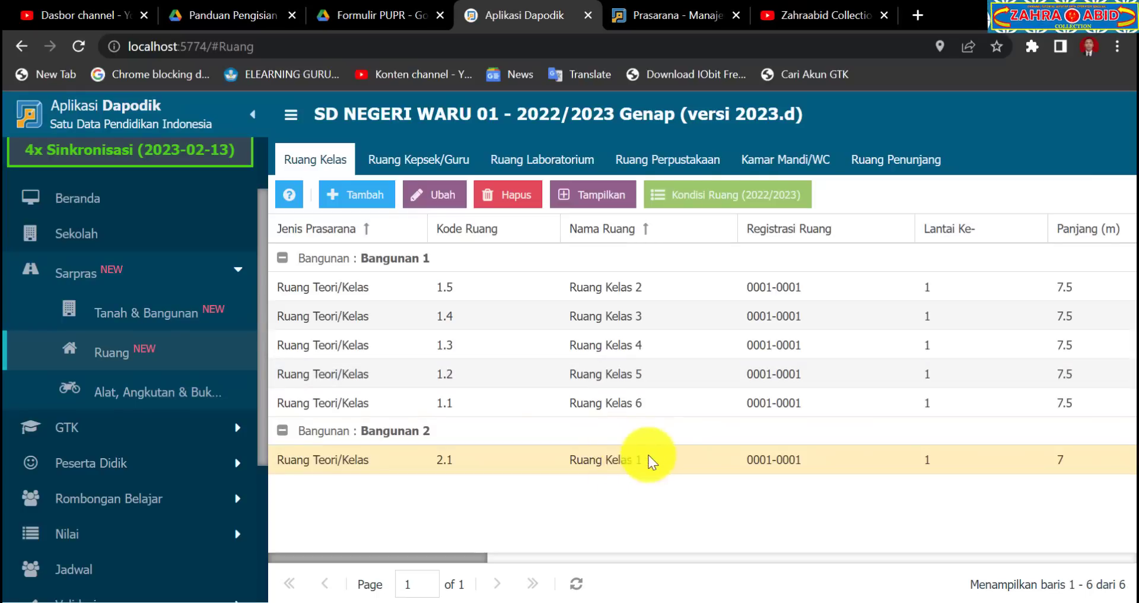
{"action": "left_click_drag", "start_coordinate": [451, 556], "coordinate": [597, 563]}
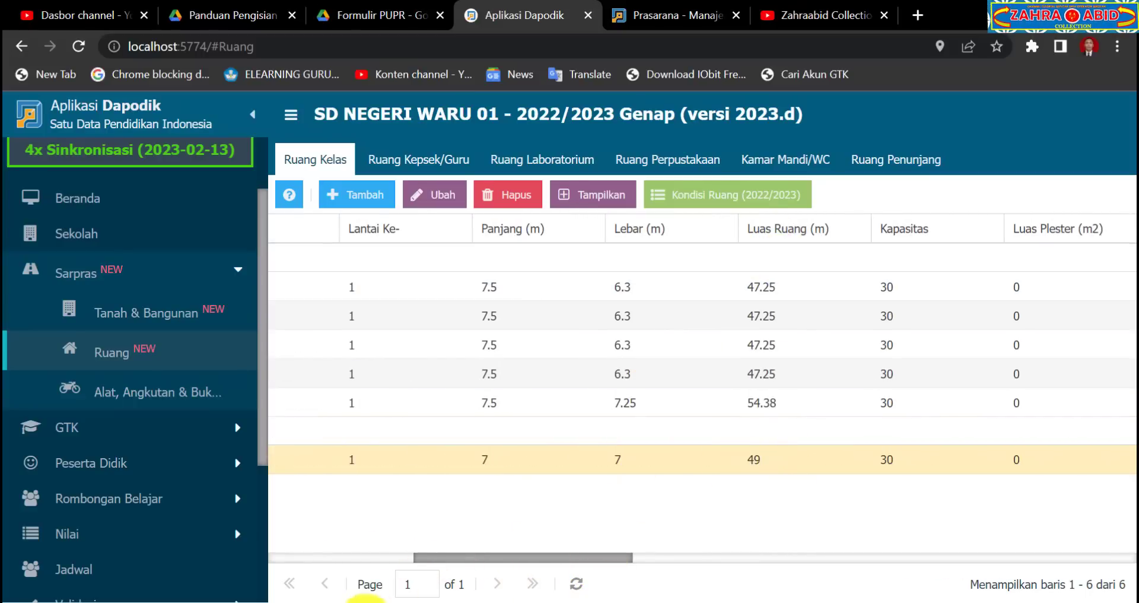
- Switch back to the damage form in Excel and examine the Luas Bangunan and Jumlah Lantai fields
{"action": "left_click", "coordinate": [413, 602]}
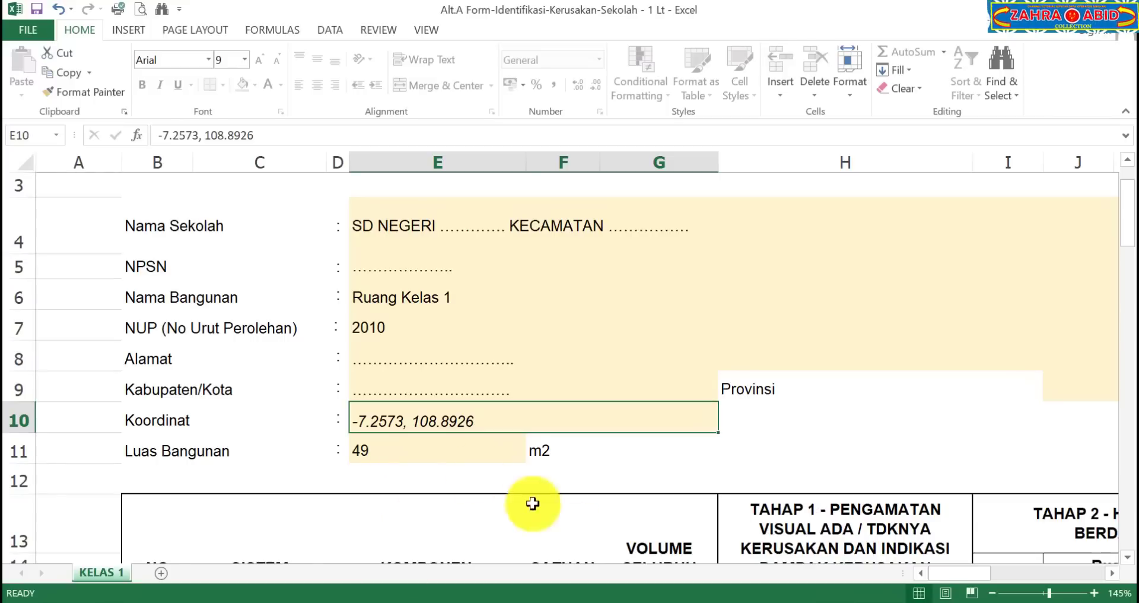
{"action": "left_click_drag", "start_coordinate": [937, 574], "coordinate": [973, 568]}
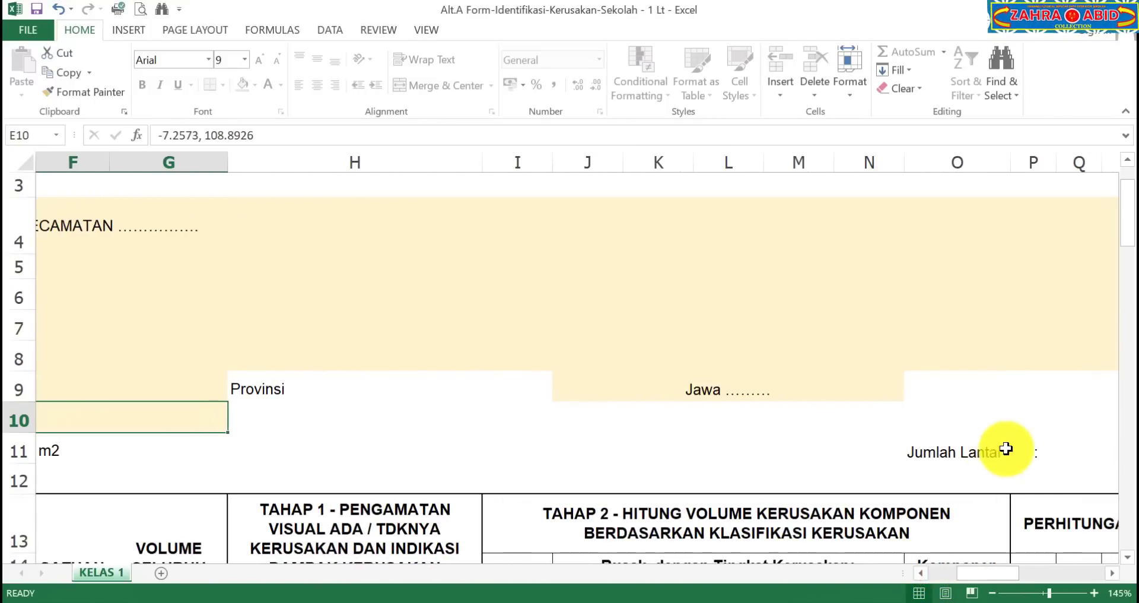
{"action": "left_click", "coordinate": [1115, 576]}
{"action": "left_click", "coordinate": [1114, 576]}
{"action": "left_click", "coordinate": [1115, 577]}
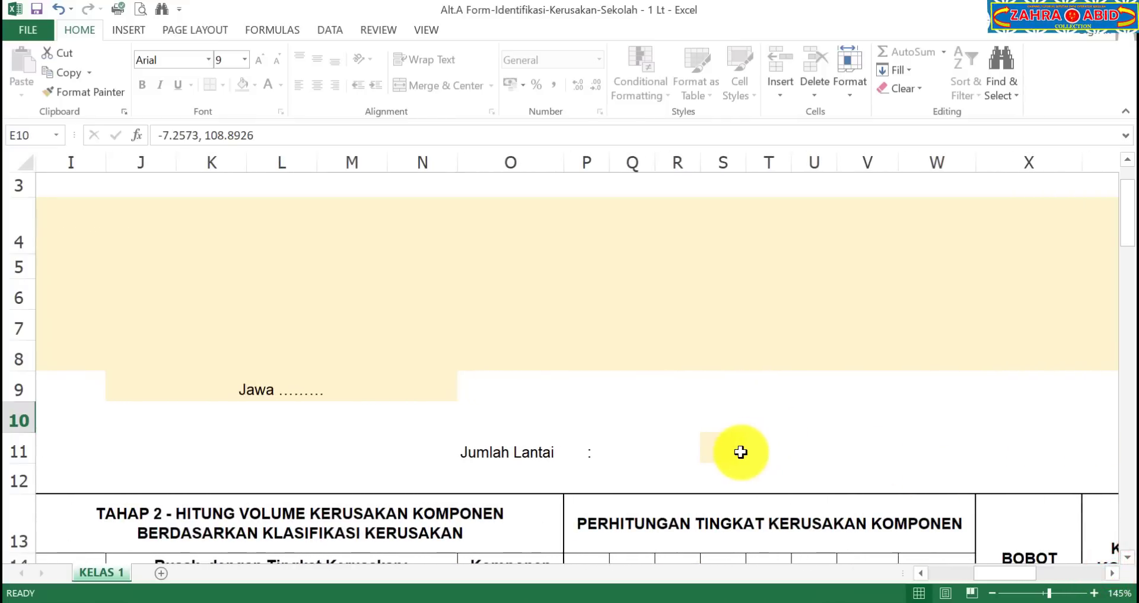
{"action": "scroll", "coordinate": [761, 463], "scroll_direction": "down", "scroll_amount": 6}
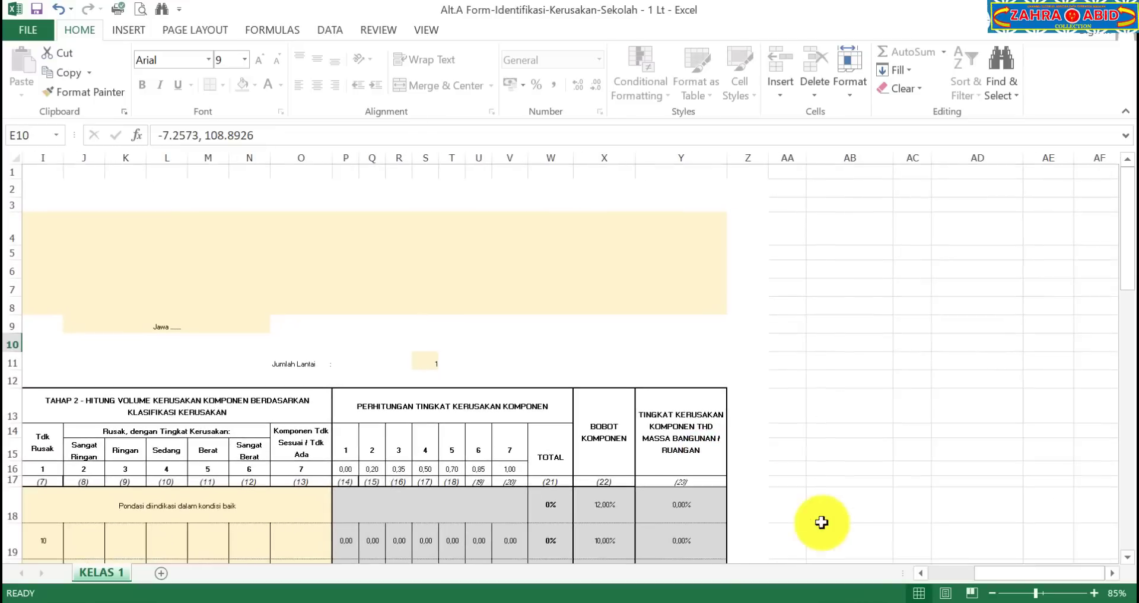
{"action": "scroll", "coordinate": [937, 578], "scroll_direction": "up", "scroll_amount": 3}
- Review the component damage table from its Tahap 1 and Tahap 2 columns down to the total damage value and conclusion
{"action": "left_click", "coordinate": [936, 574]}
{"action": "scroll", "coordinate": [709, 419], "scroll_direction": "down", "scroll_amount": 3}
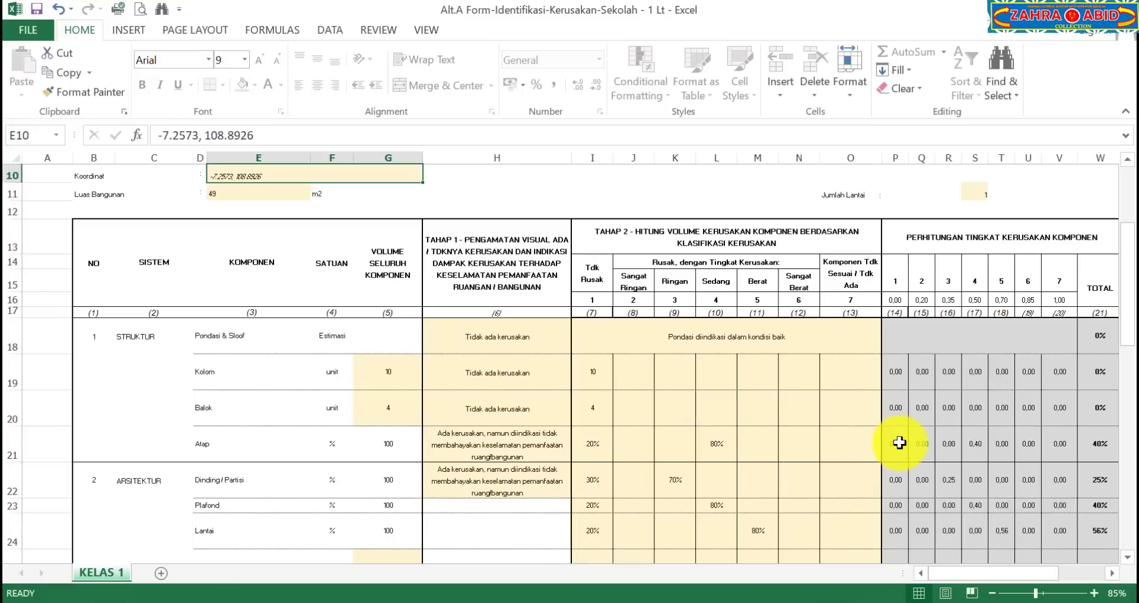
{"action": "scroll", "coordinate": [893, 439], "scroll_direction": "down", "scroll_amount": 1}
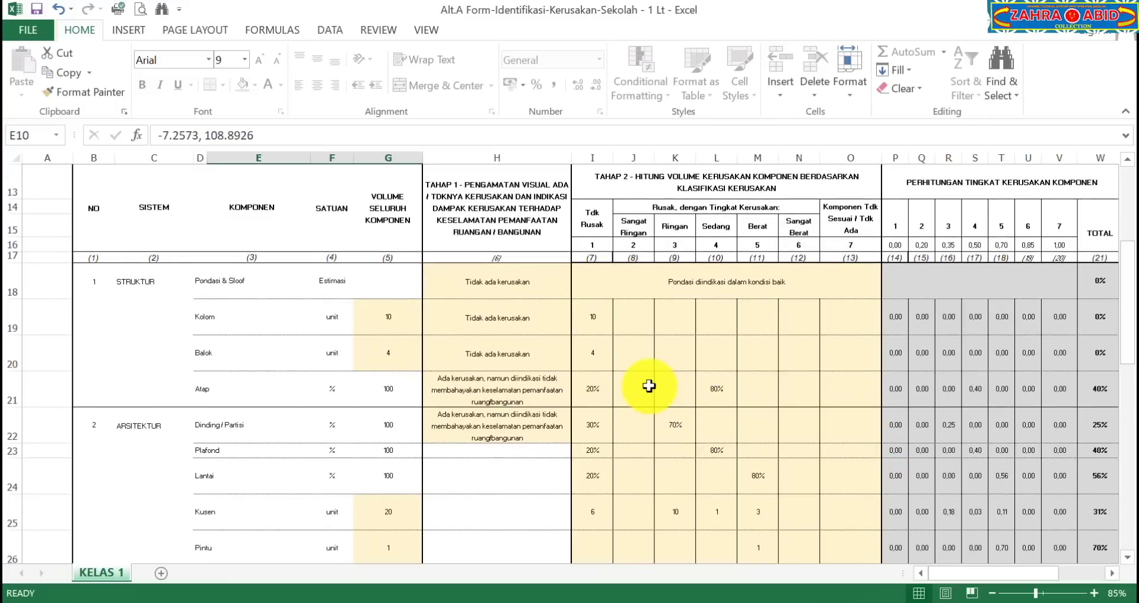
{"action": "scroll", "coordinate": [652, 385], "scroll_direction": "down", "scroll_amount": 2}
{"action": "left_click", "coordinate": [1086, 573]}
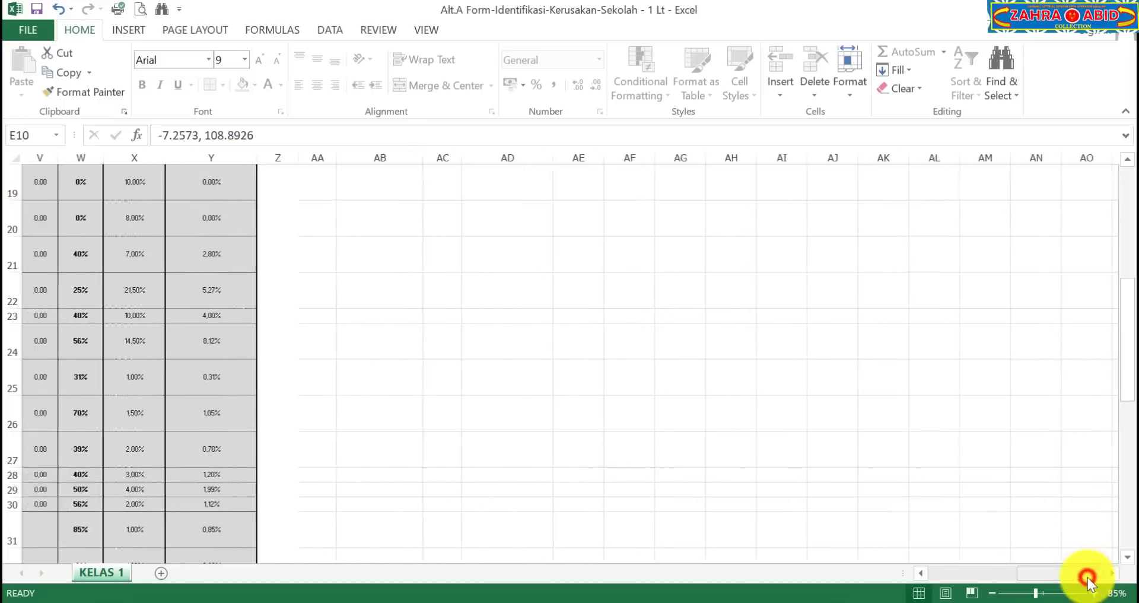
{"action": "left_click", "coordinate": [920, 573]}
{"action": "left_click", "coordinate": [921, 572]}
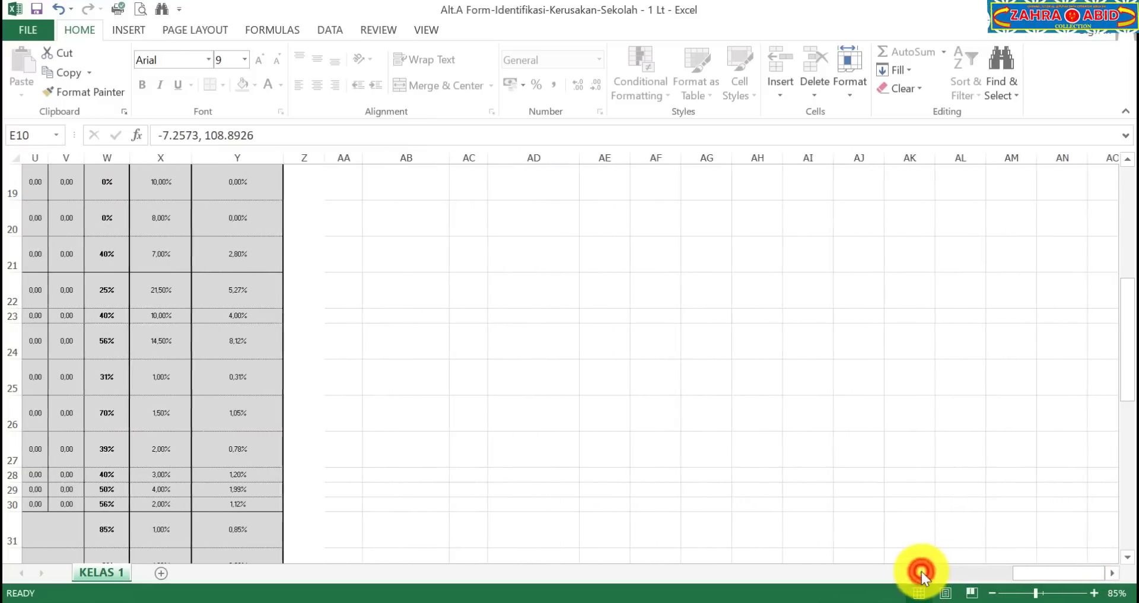
{"action": "left_click", "coordinate": [921, 573]}
{"action": "left_click", "coordinate": [921, 573]}
{"action": "left_click", "coordinate": [921, 573]}
{"action": "left_click", "coordinate": [921, 573]}
{"action": "left_click", "coordinate": [921, 573]}
{"action": "left_click", "coordinate": [921, 573]}
{"action": "left_click", "coordinate": [920, 573]}
{"action": "scroll", "coordinate": [711, 475], "scroll_direction": "down", "scroll_amount": 3}
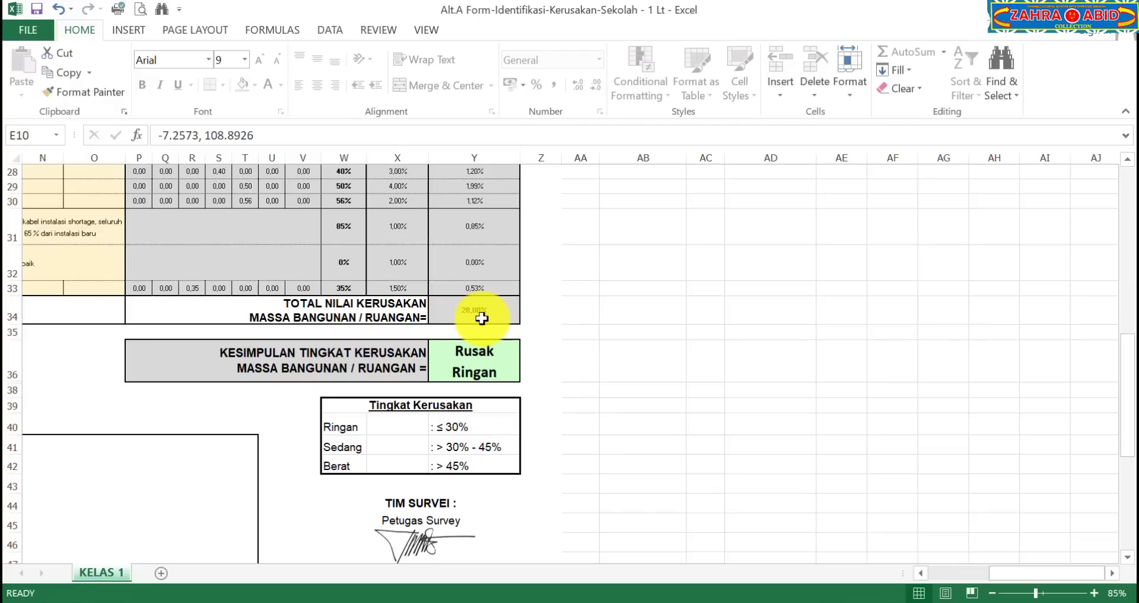
- Switch to Dapodik in Chrome and open the Kondisi Ruang (2022/2023) record for Ruang Kelas 1
{"action": "left_click", "coordinate": [299, 601]}
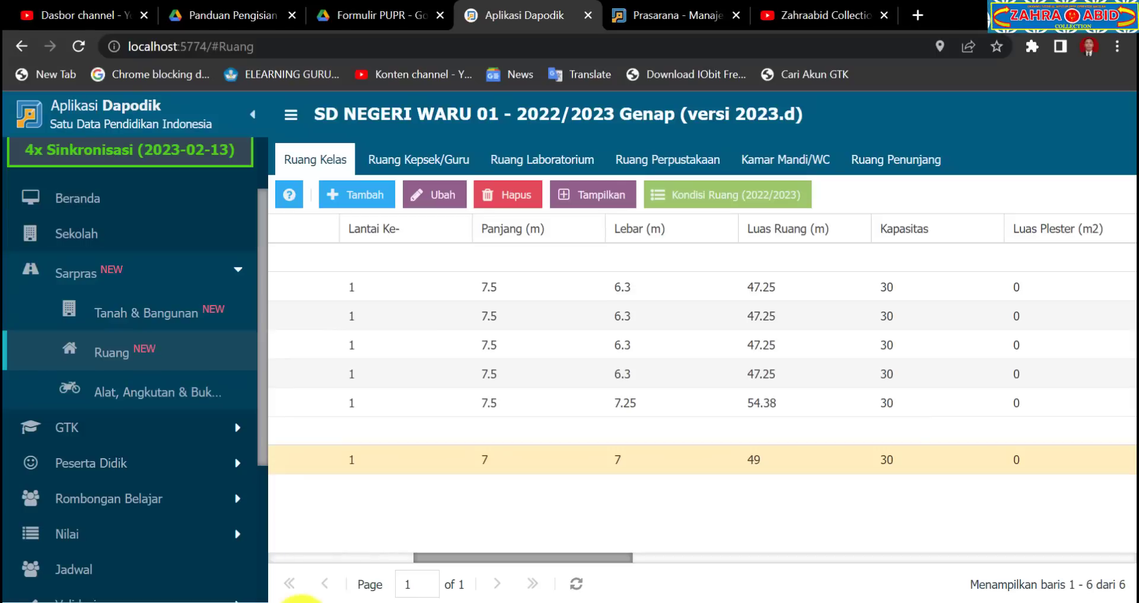
{"action": "left_click_drag", "start_coordinate": [600, 554], "coordinate": [516, 558]}
{"action": "left_click", "coordinate": [612, 460]}
{"action": "left_click", "coordinate": [683, 195]}
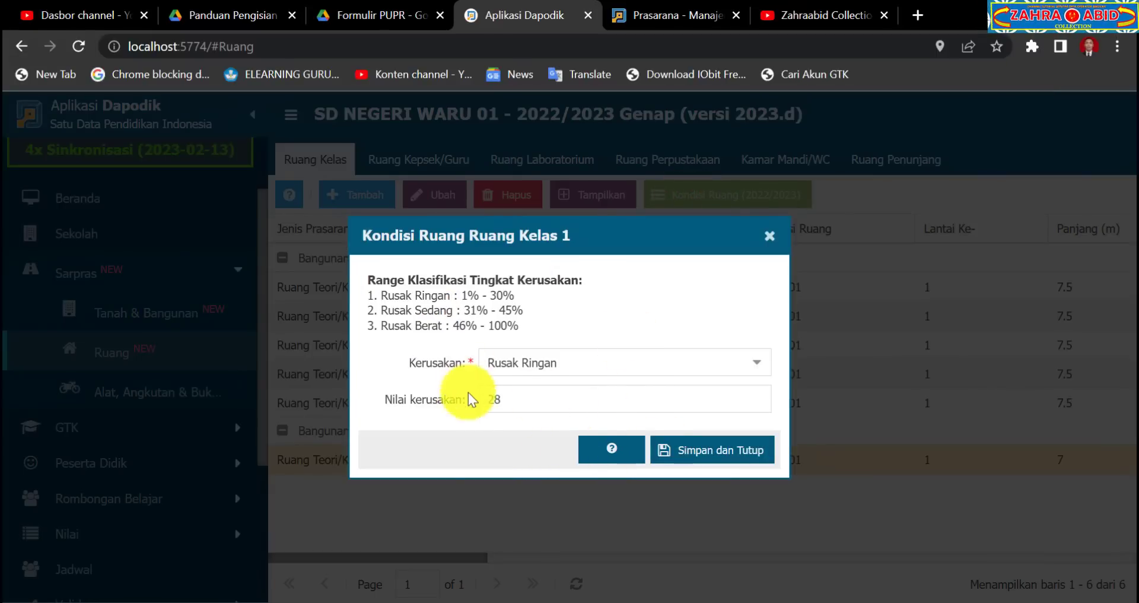
- Switch back to the Excel form, check the total damage value and return to the Tahap 1 observation column
{"action": "left_click", "coordinate": [427, 600]}
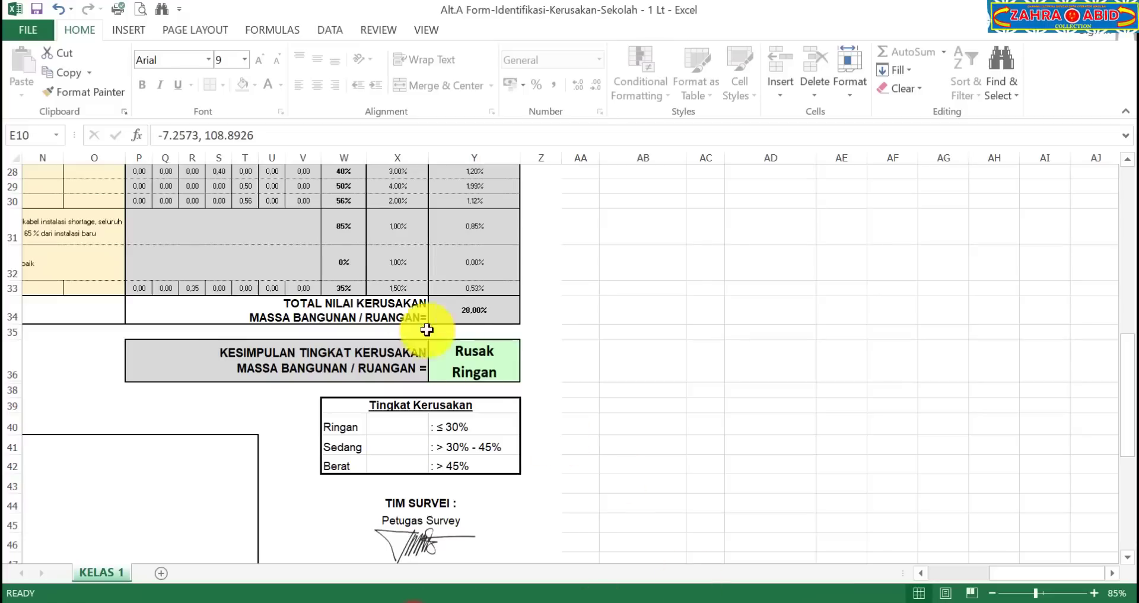
{"action": "left_click_drag", "start_coordinate": [921, 571], "coordinate": [918, 574]}
{"action": "scroll", "coordinate": [839, 508], "scroll_direction": "up", "scroll_amount": 5}
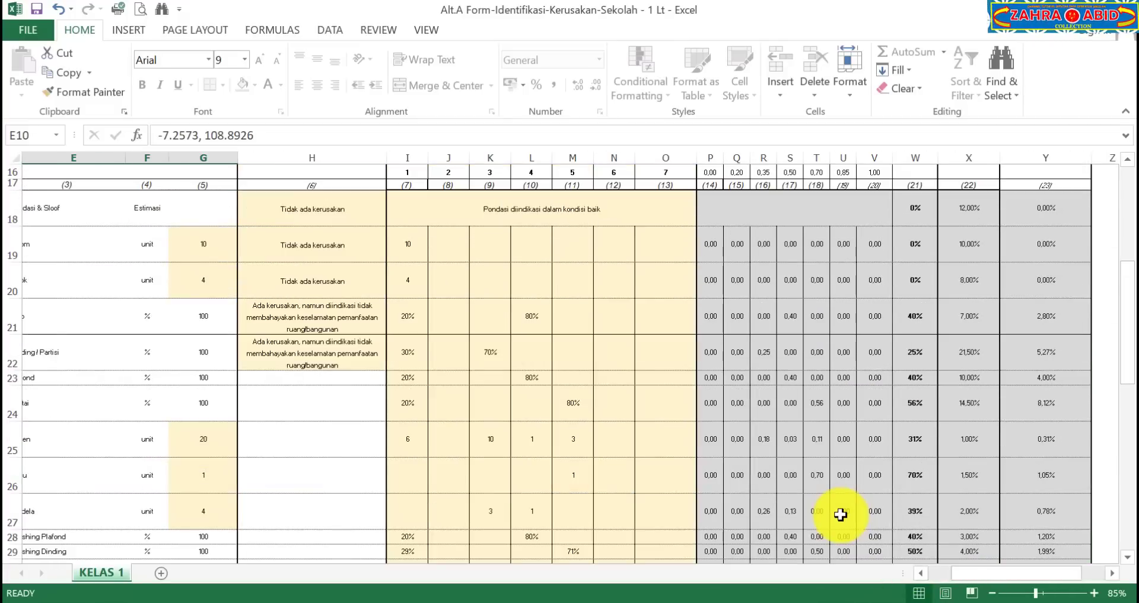
{"action": "scroll", "coordinate": [700, 390], "scroll_direction": "left", "scroll_amount": 2}
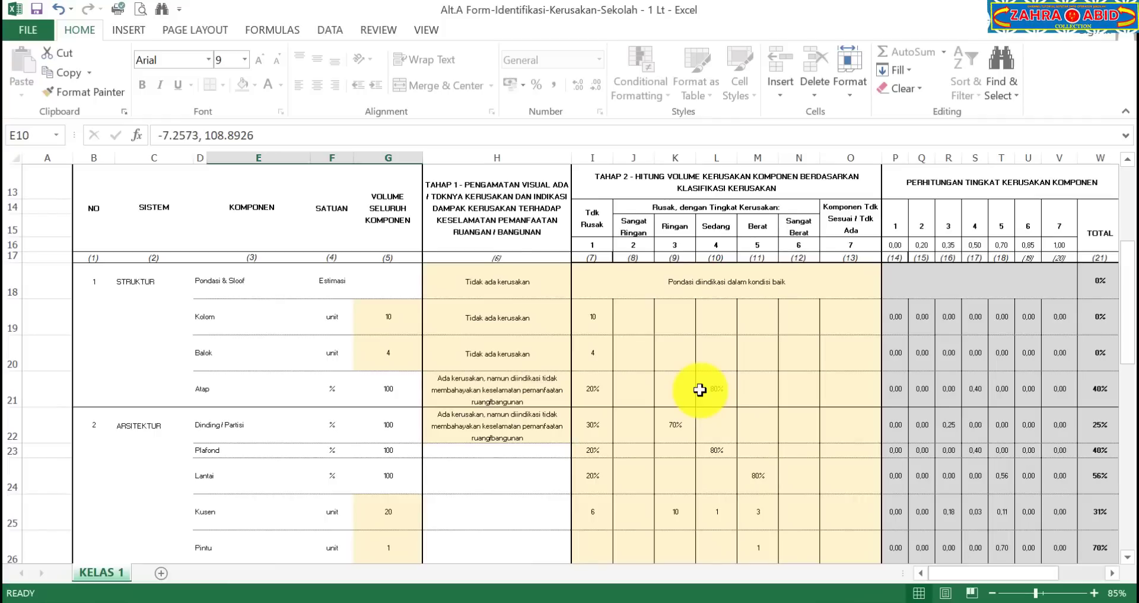
{"action": "scroll", "coordinate": [700, 389], "scroll_direction": "up", "scroll_amount": 1, "text": "ctrl"}
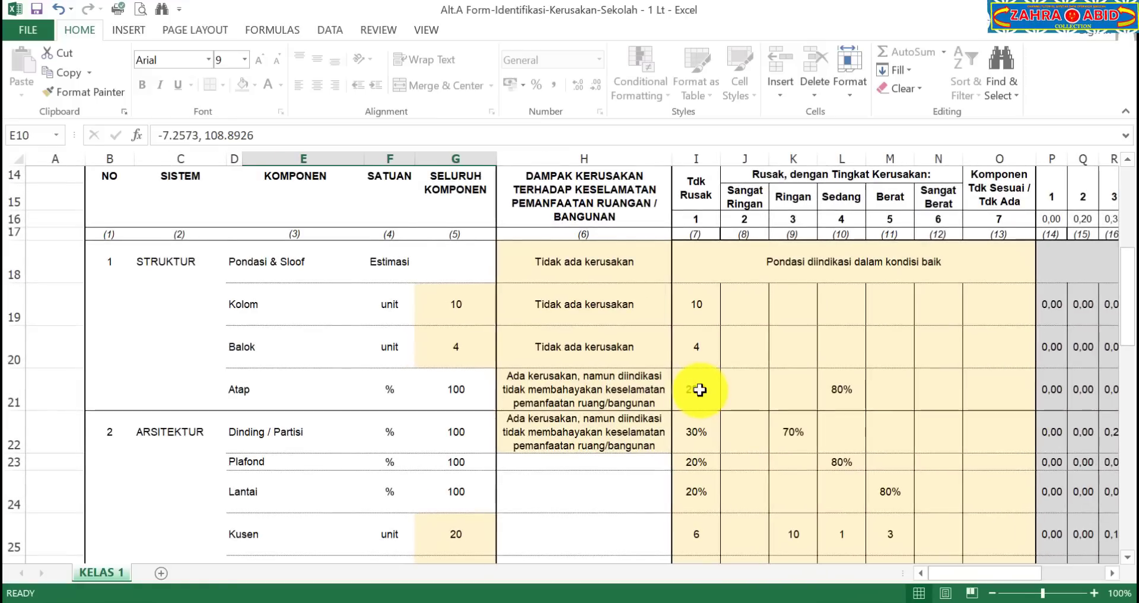
{"action": "scroll", "coordinate": [701, 389], "scroll_direction": "up", "scroll_amount": 1}
{"action": "scroll", "coordinate": [700, 389], "scroll_direction": "up", "scroll_amount": 1}
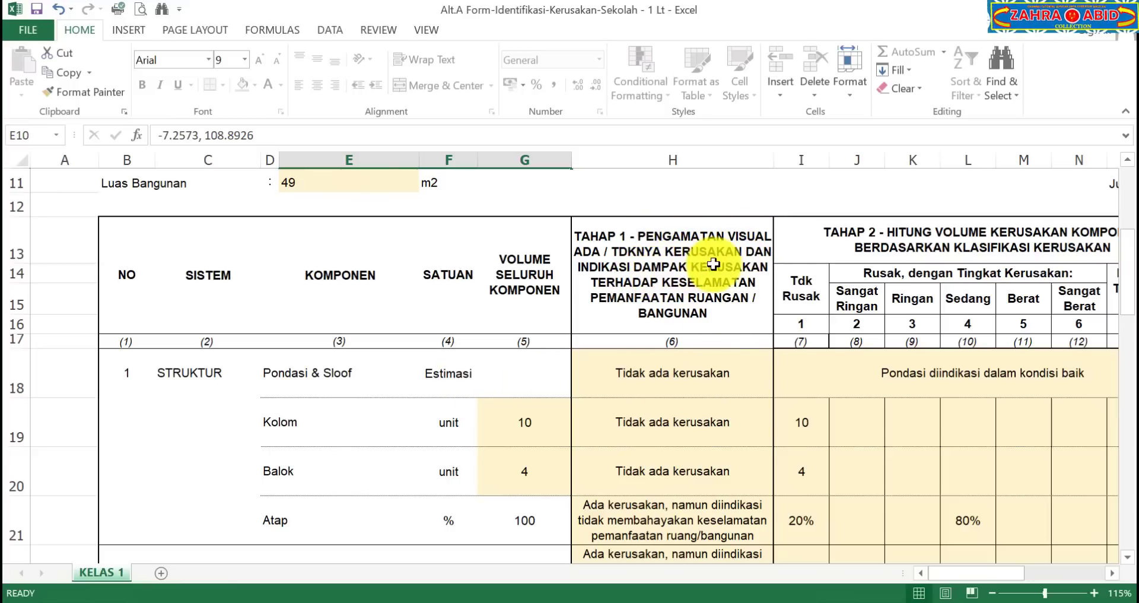
- View the Tahap 1 damage options for Pondasi & Sloof without changing the choice, and look over the component rows below
{"action": "left_click", "coordinate": [693, 372]}
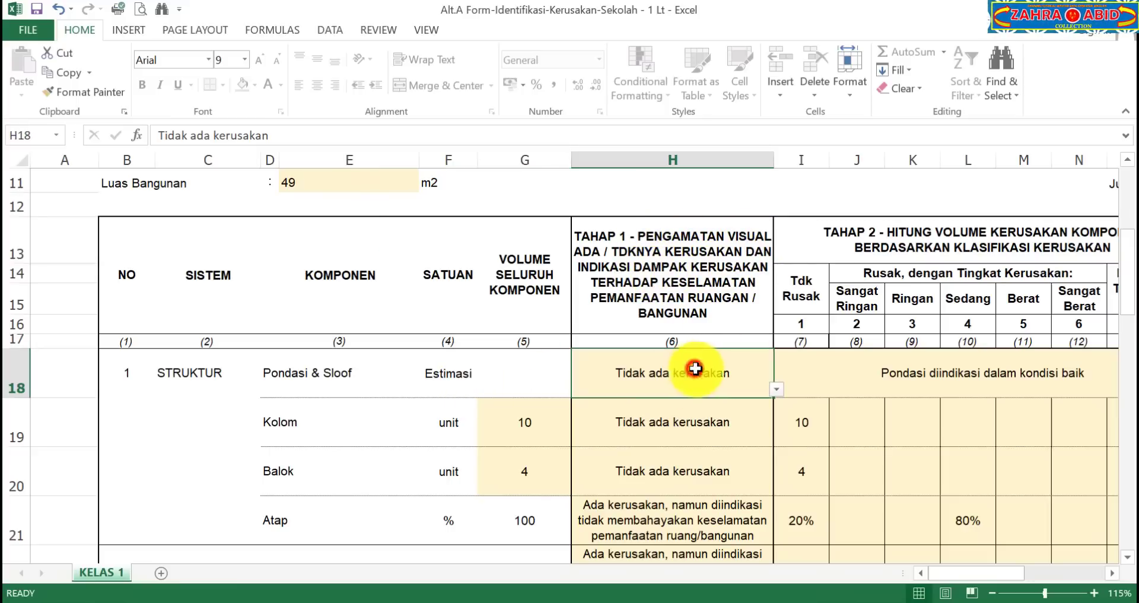
{"action": "left_click", "coordinate": [777, 390]}
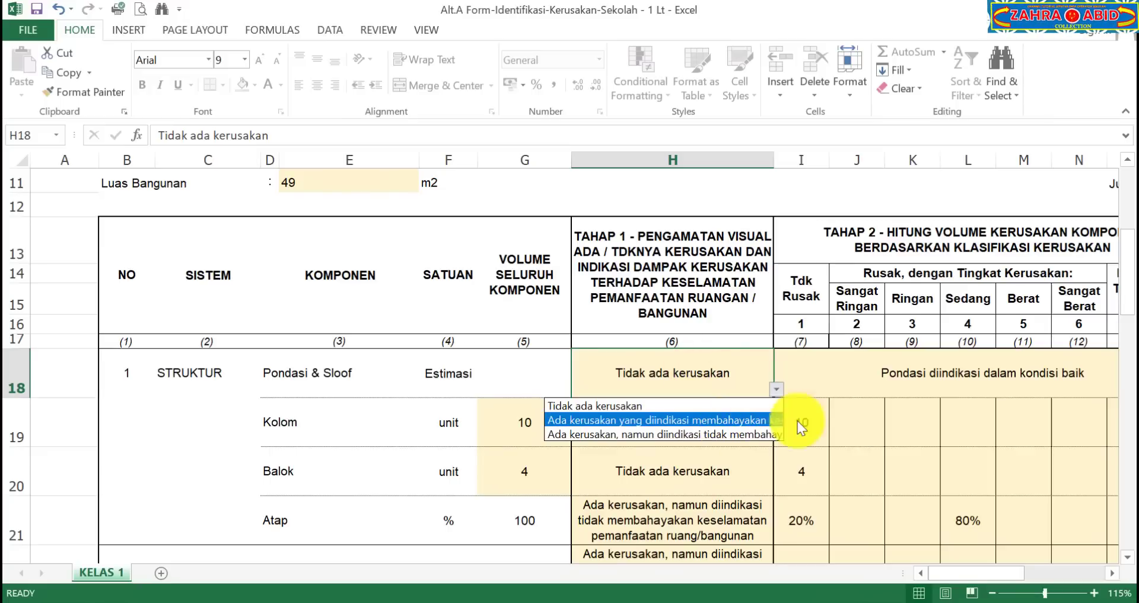
{"action": "key", "text": "Escape"}
{"action": "scroll", "coordinate": [873, 420], "scroll_direction": "down", "scroll_amount": 2, "text": "ctrl"}
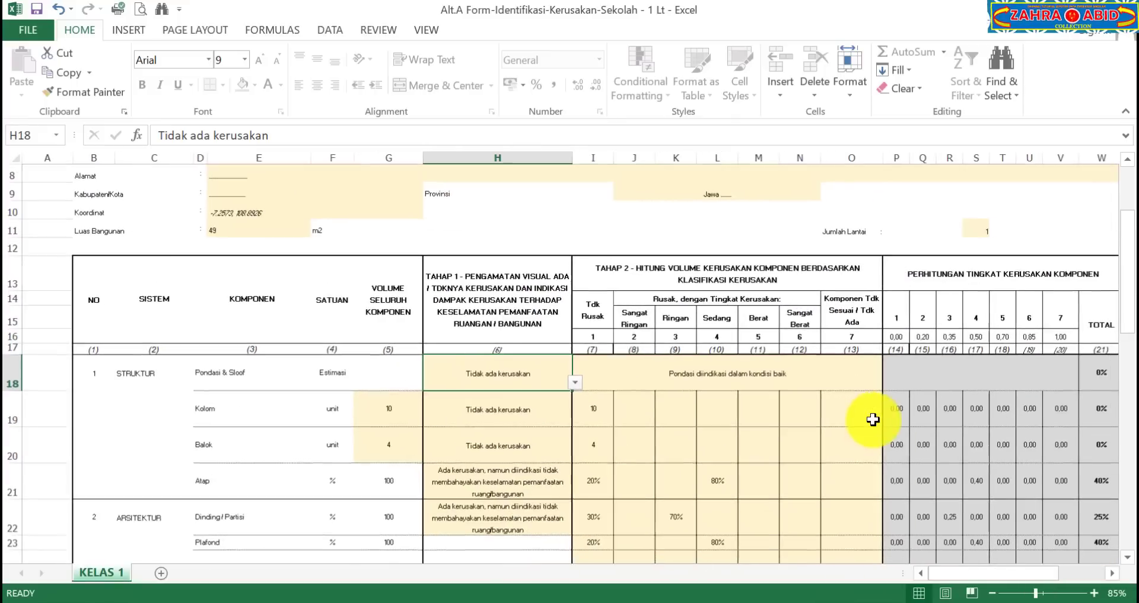
{"action": "scroll", "coordinate": [765, 419], "scroll_direction": "down", "scroll_amount": 2}
{"action": "scroll", "coordinate": [768, 419], "scroll_direction": "up", "scroll_amount": 1}
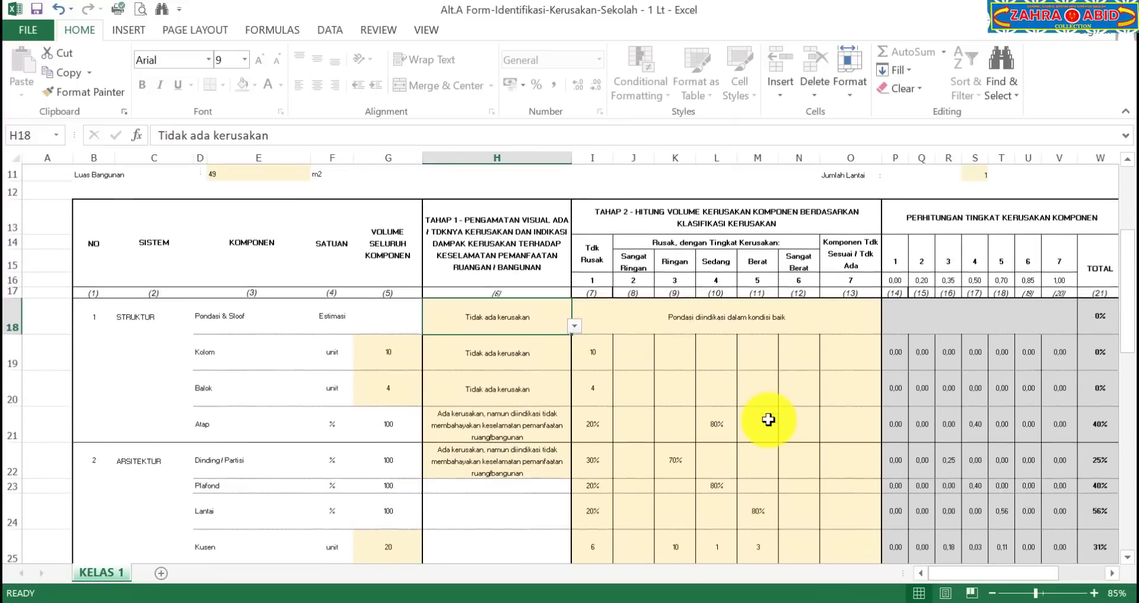
- Choose Tidak ada kerusakan as the Tahap 1 visual observation for Pondasi & Sloof
{"action": "left_click", "coordinate": [753, 375]}
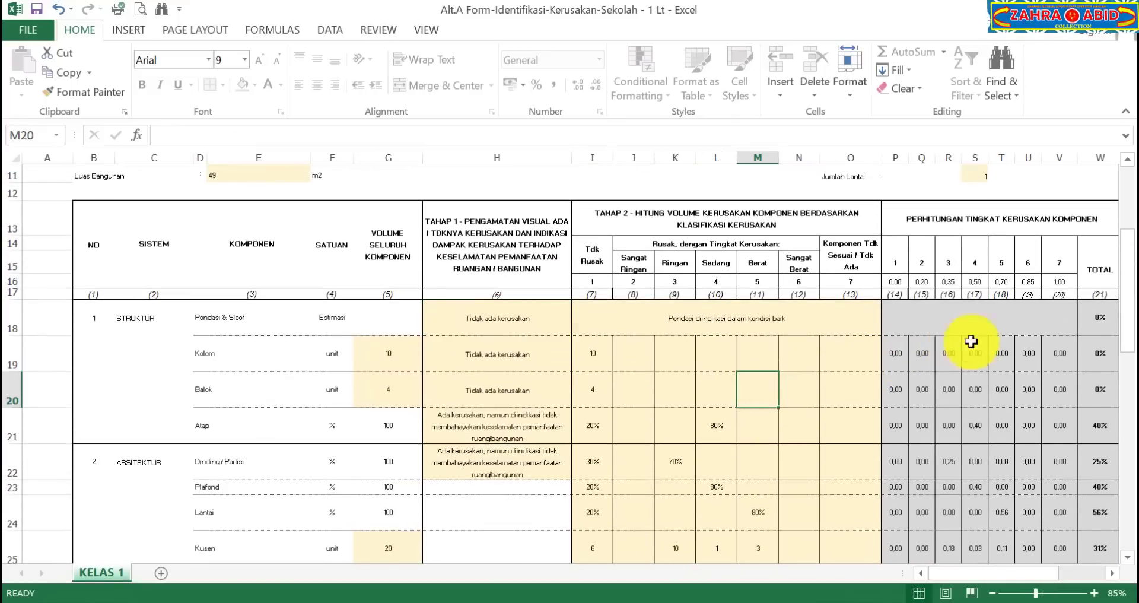
{"action": "left_click", "coordinate": [530, 332]}
{"action": "scroll", "coordinate": [532, 335], "scroll_direction": "up", "scroll_amount": 2, "text": "ctrl"}
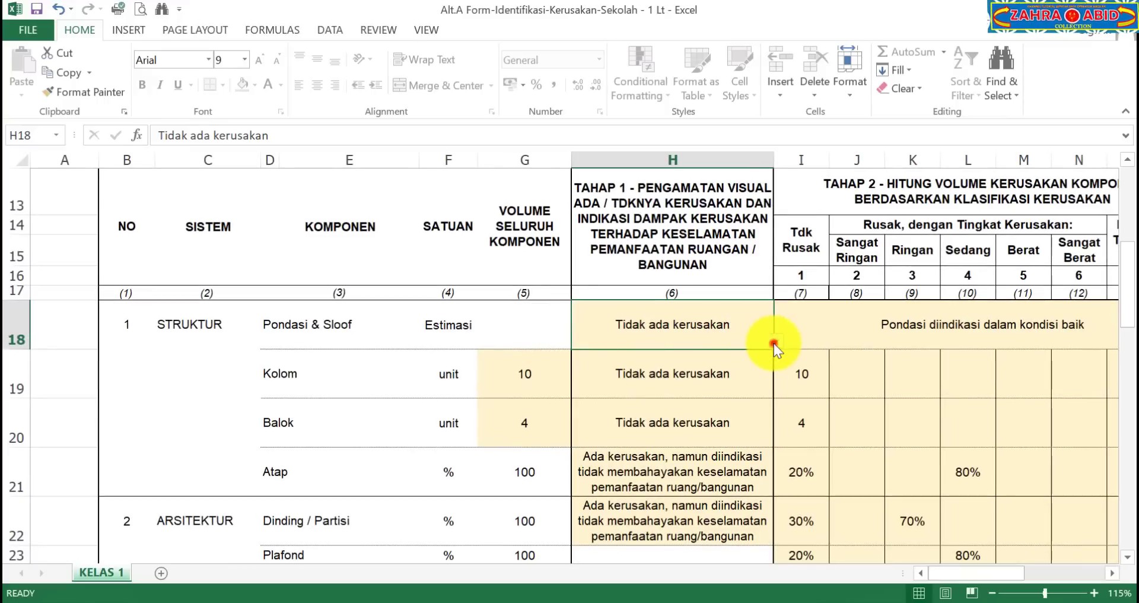
{"action": "left_click", "coordinate": [775, 341]}
{"action": "left_click", "coordinate": [757, 359]}
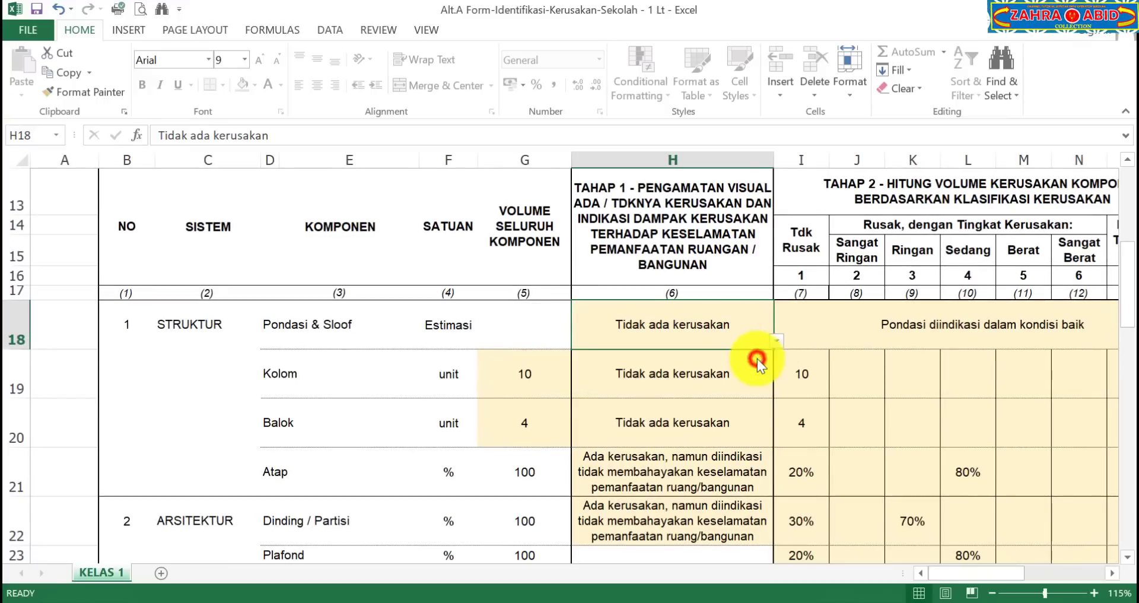
- Choose Pondasi diindikasi dalam kondisi baik as the Tahap 2 classification for Pondasi & Sloof
{"action": "left_click", "coordinate": [1107, 572]}
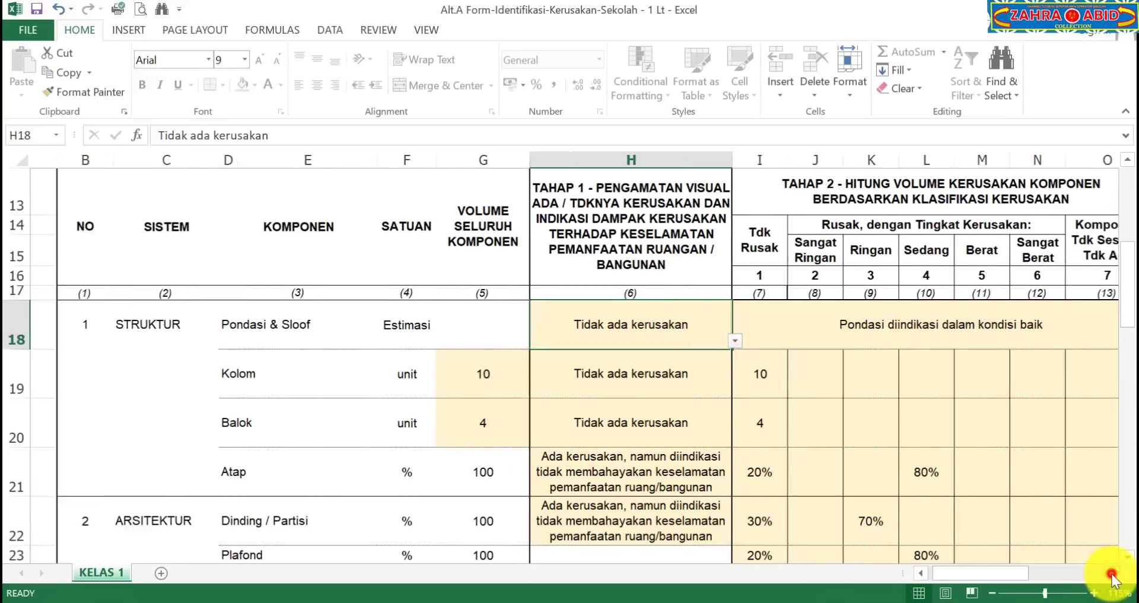
{"action": "left_click", "coordinate": [884, 335]}
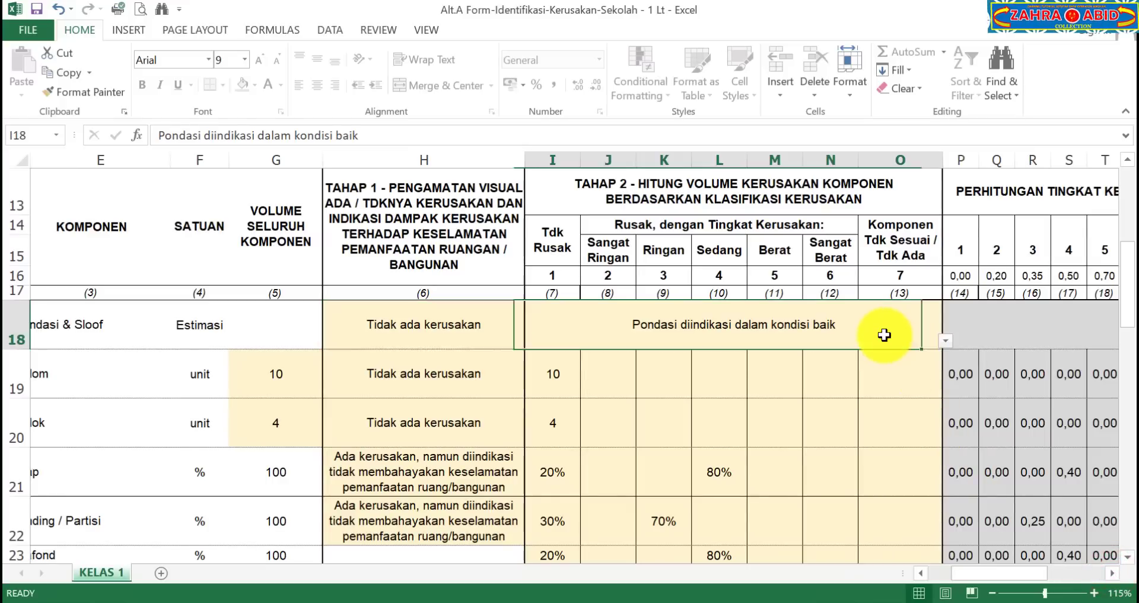
{"action": "left_click", "coordinate": [945, 343]}
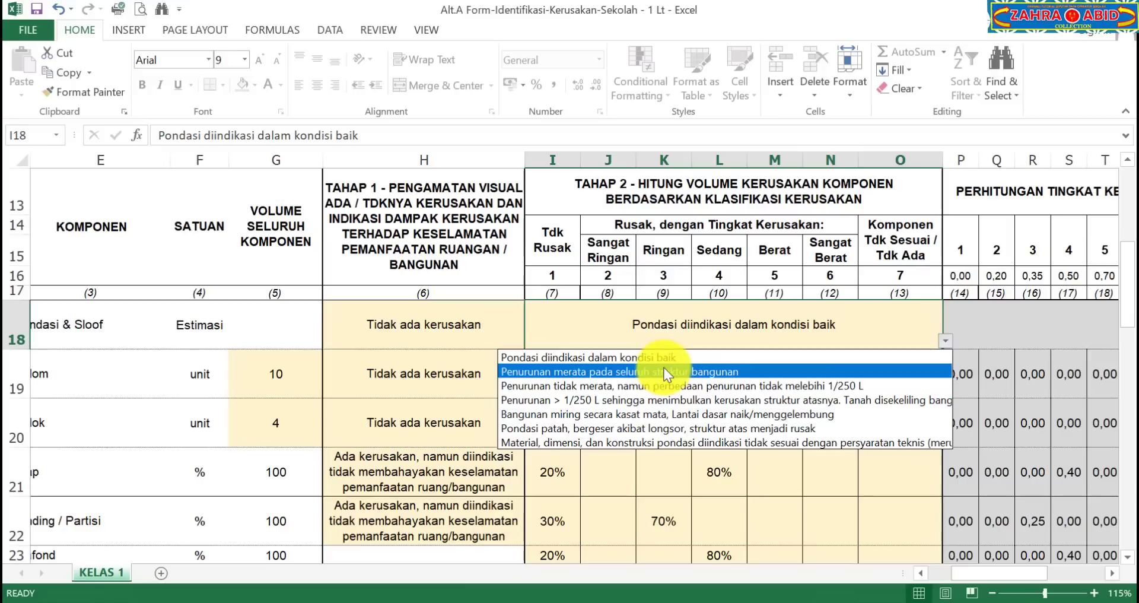
{"action": "left_click", "coordinate": [681, 355]}
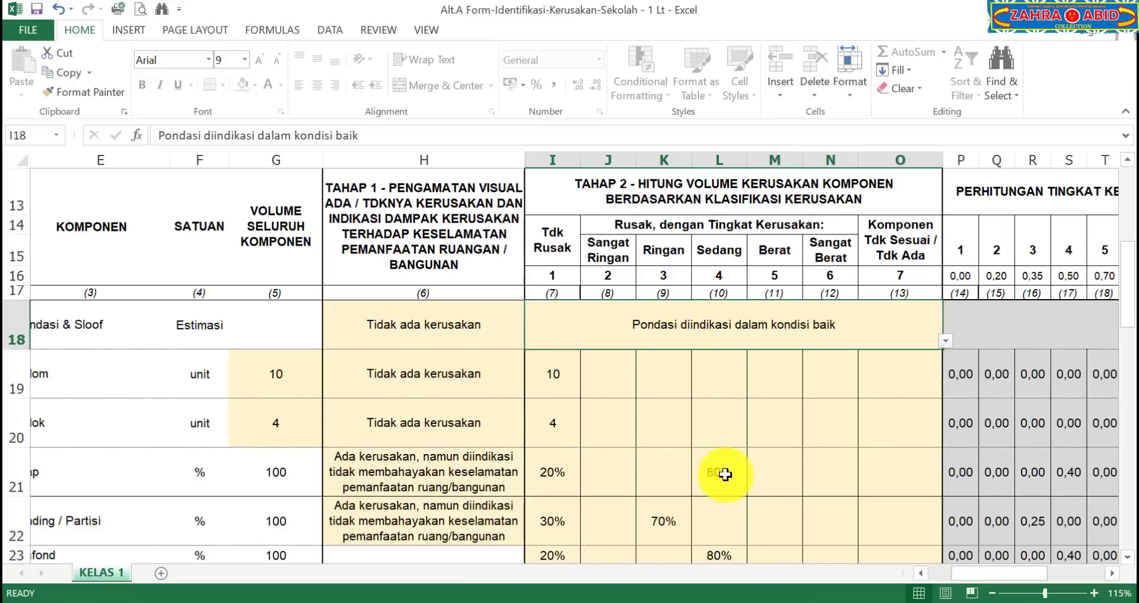
- Examine the Kolom row's total component volume and its Tahap 1 observation
{"action": "left_click", "coordinate": [922, 572]}
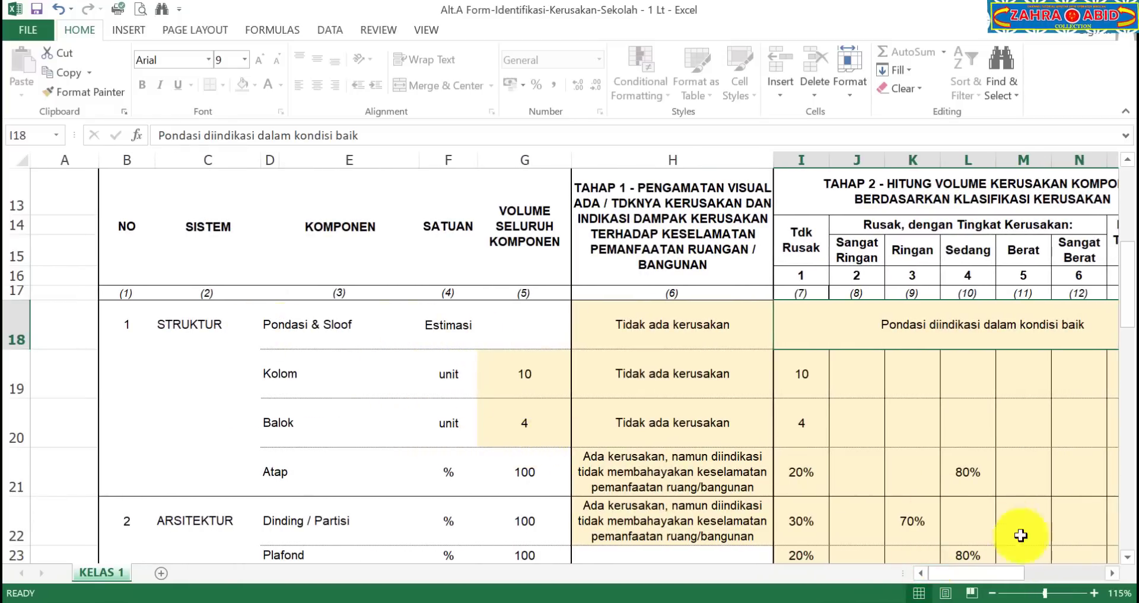
{"action": "left_click", "coordinate": [1113, 573]}
{"action": "left_click", "coordinate": [1113, 573]}
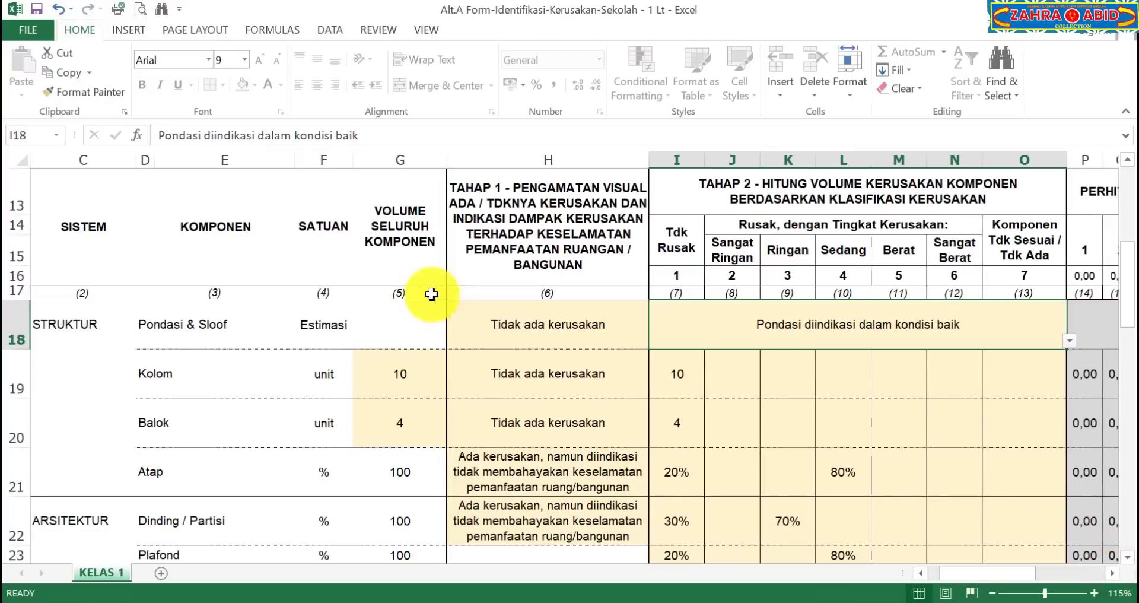
{"action": "left_click", "coordinate": [420, 369]}
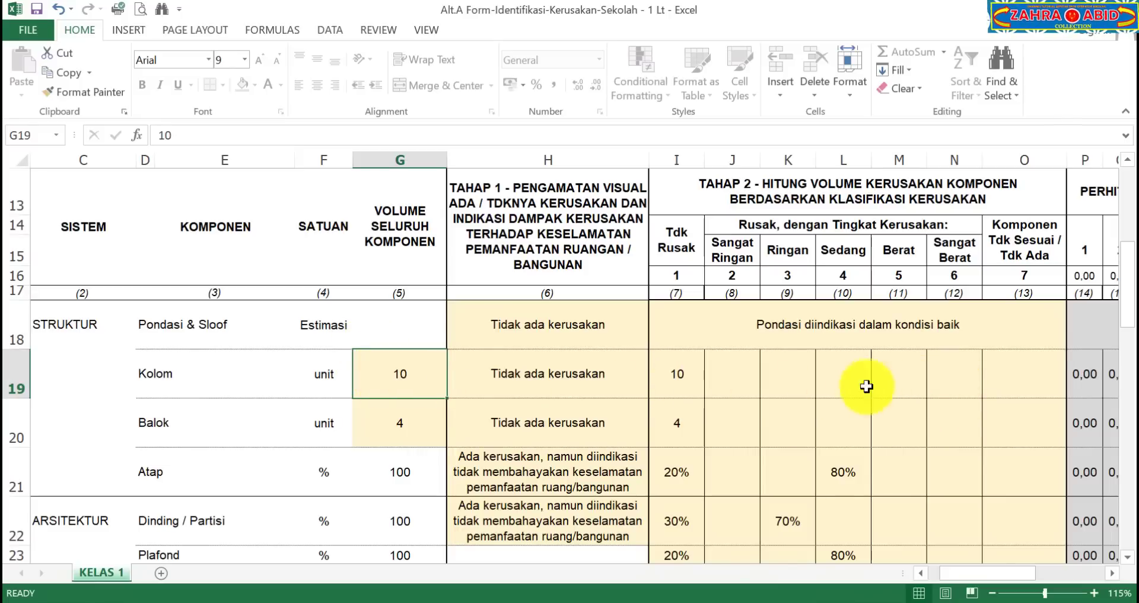
{"action": "left_click", "coordinate": [587, 373]}
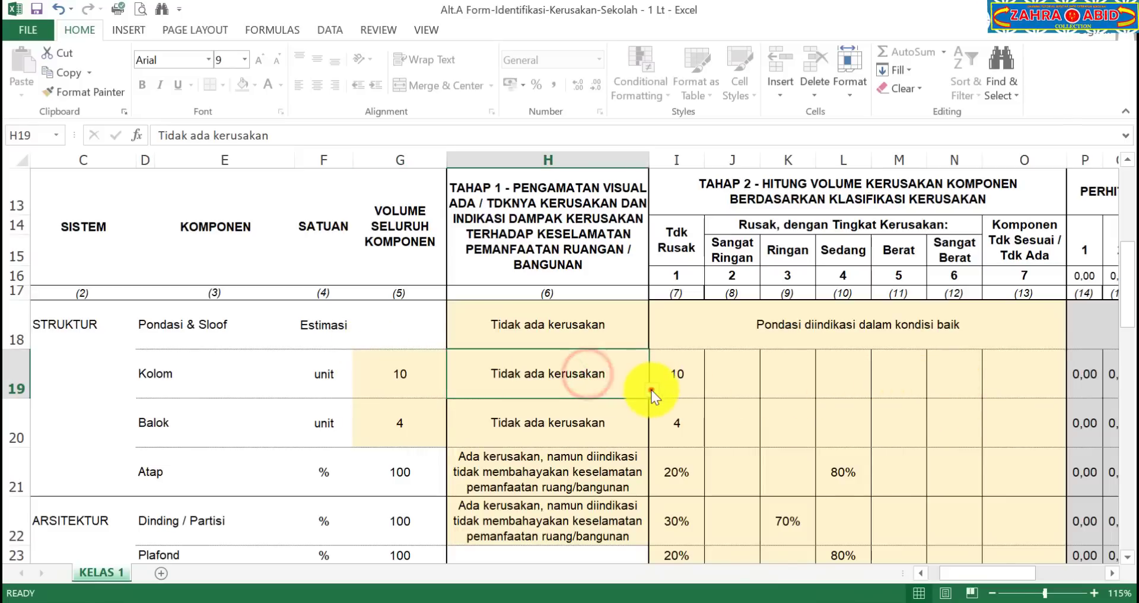
{"action": "left_click", "coordinate": [652, 390]}
{"action": "left_click", "coordinate": [671, 381]}
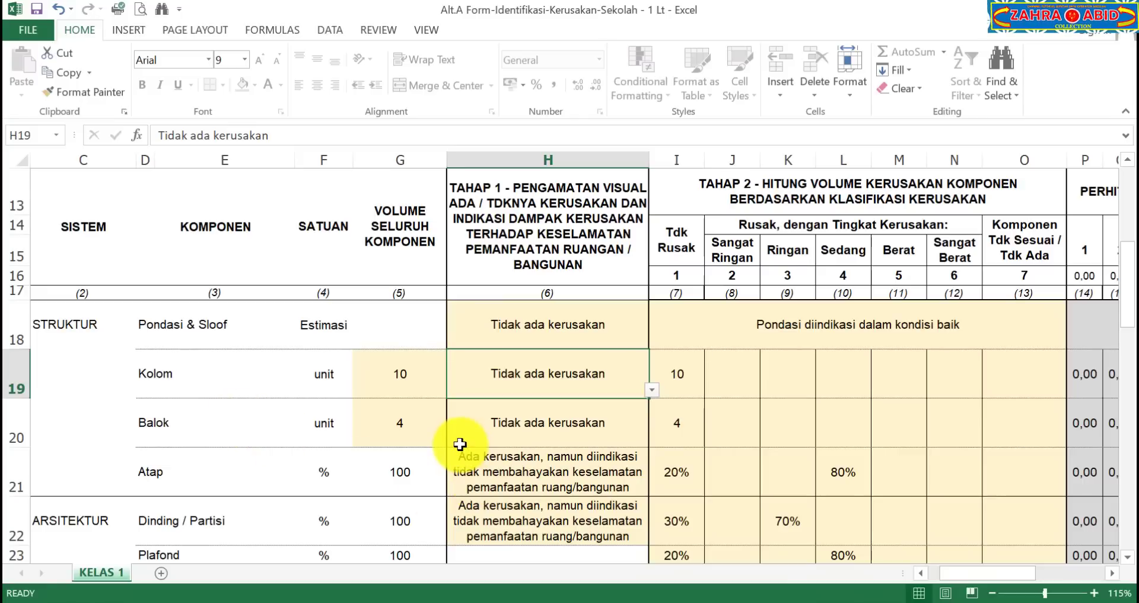
- Check the Balok row's total volume and Tahap 1 observation, and enter 4 as its undamaged volume under Tdk Rusak
{"action": "left_click", "coordinate": [407, 429]}
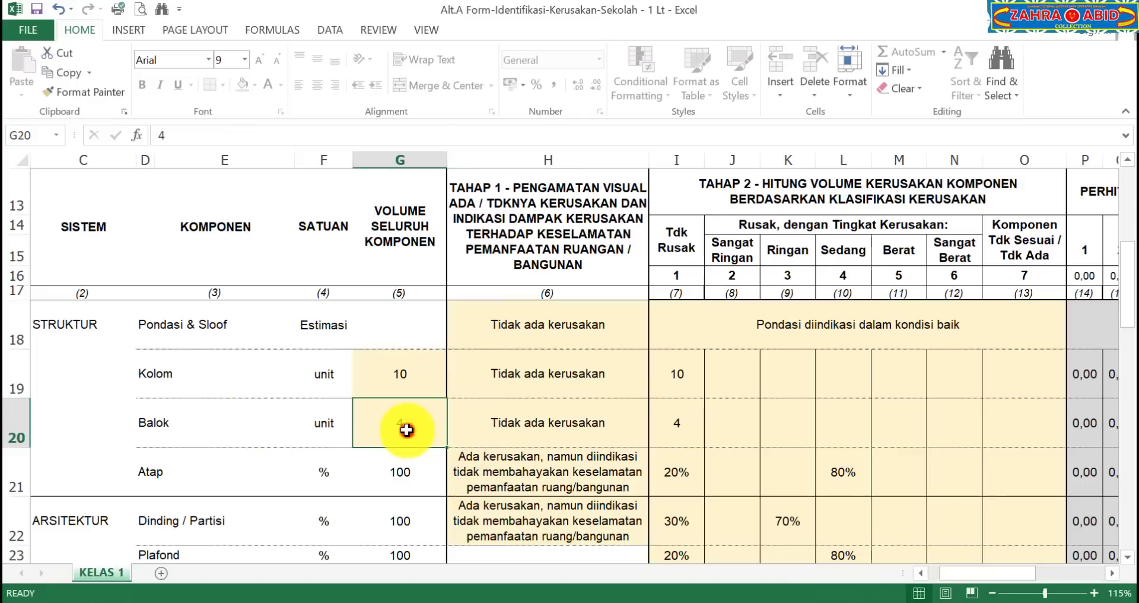
{"action": "left_click", "coordinate": [528, 430]}
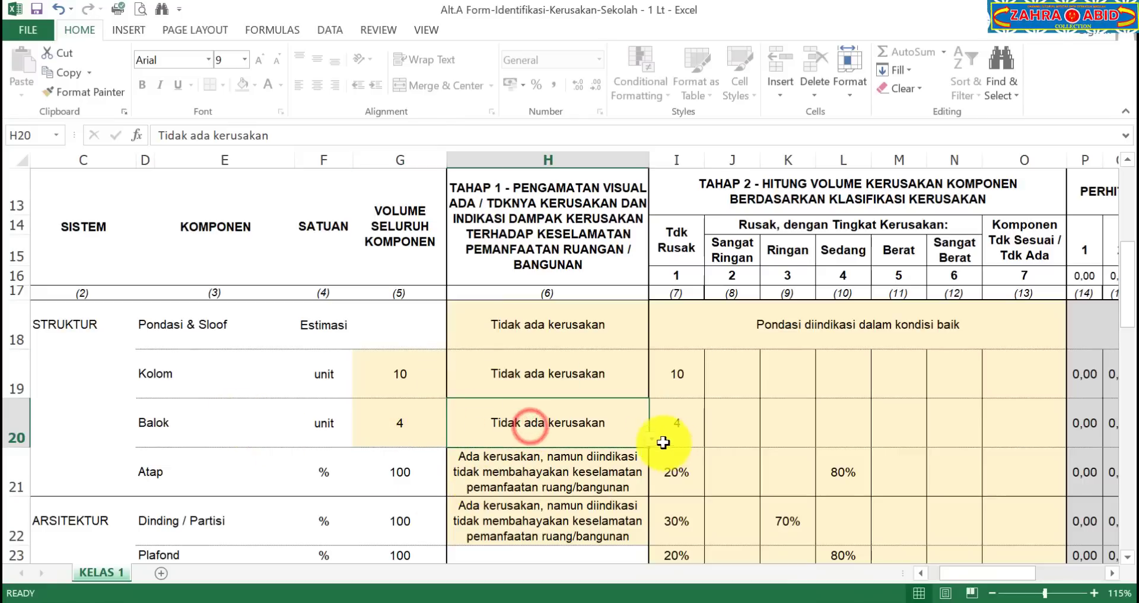
{"action": "left_click", "coordinate": [644, 453]}
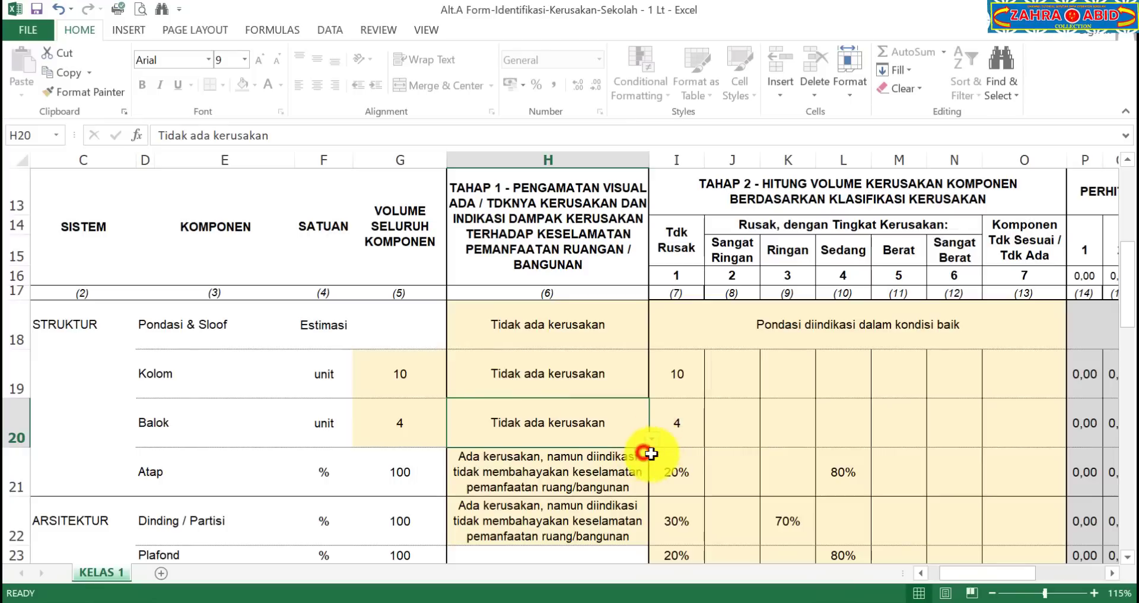
{"action": "left_click", "coordinate": [684, 423]}
{"action": "type", "text": "4"}
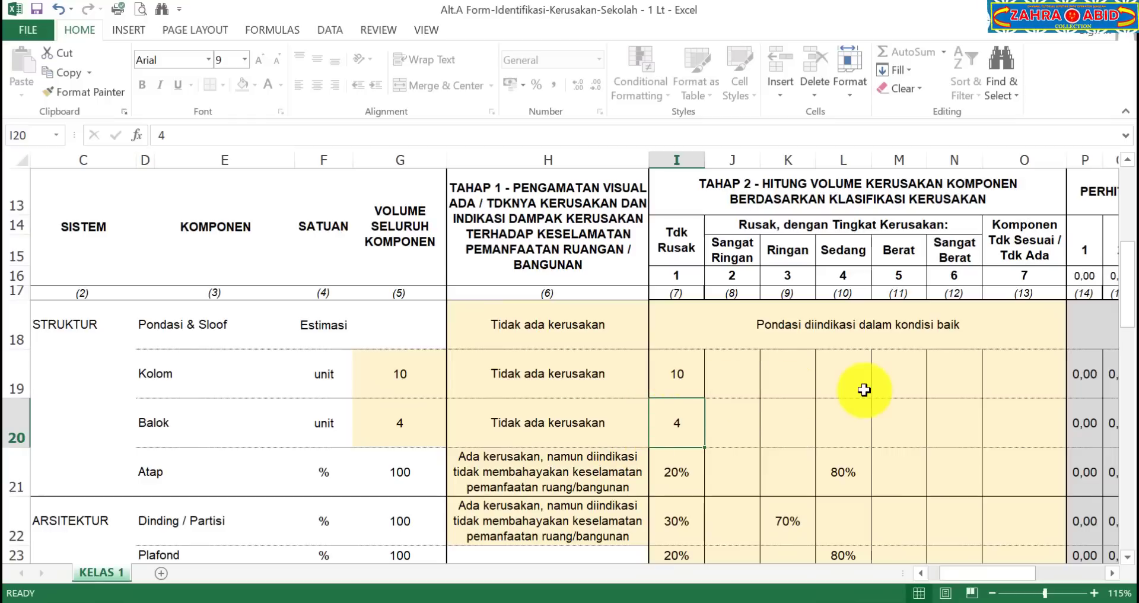
- Choose "Ada kerusakan, namun diindikasi tidak membahayakan keselamatan pemanfaatan ruang/bangunan" as the Tahap 1 observation for Atap
{"action": "scroll", "coordinate": [864, 390], "scroll_direction": "down", "scroll_amount": 2}
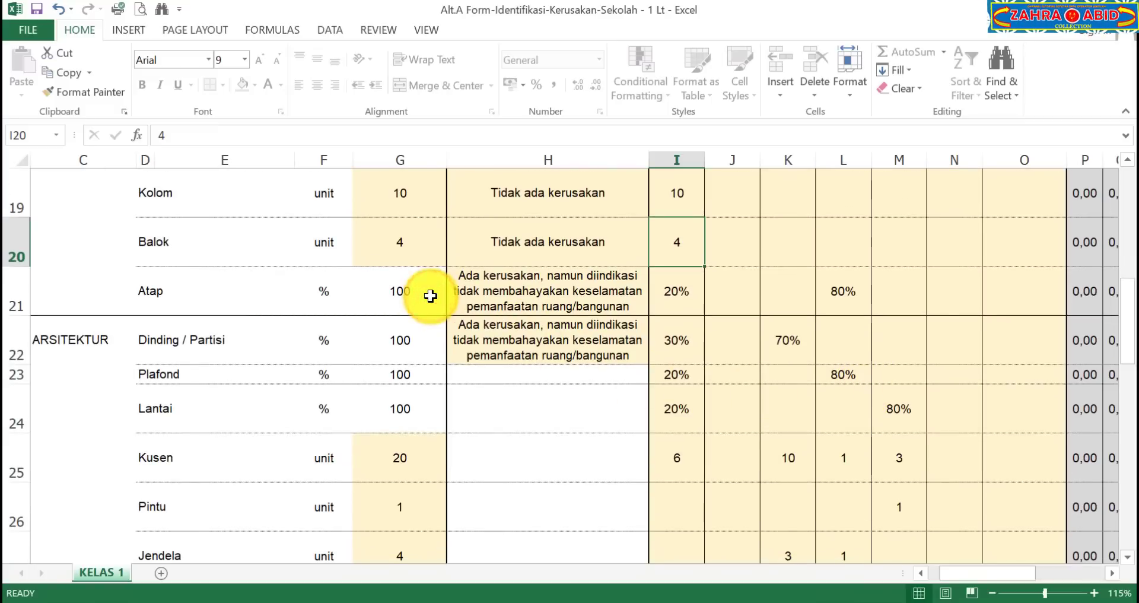
{"action": "scroll", "coordinate": [430, 295], "scroll_direction": "up", "scroll_amount": 1}
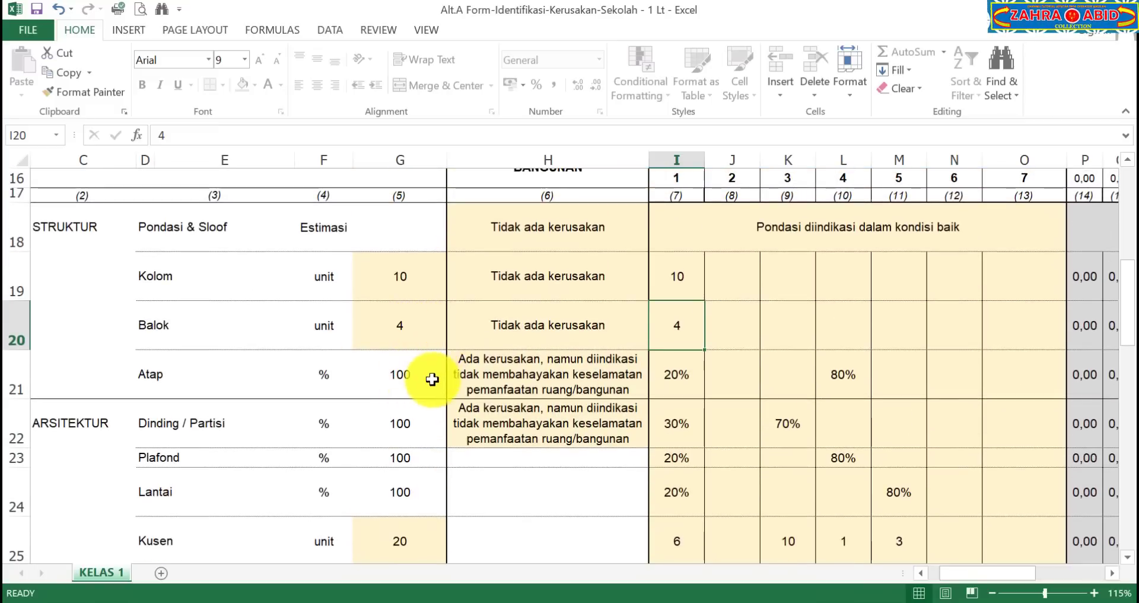
{"action": "left_click", "coordinate": [577, 383]}
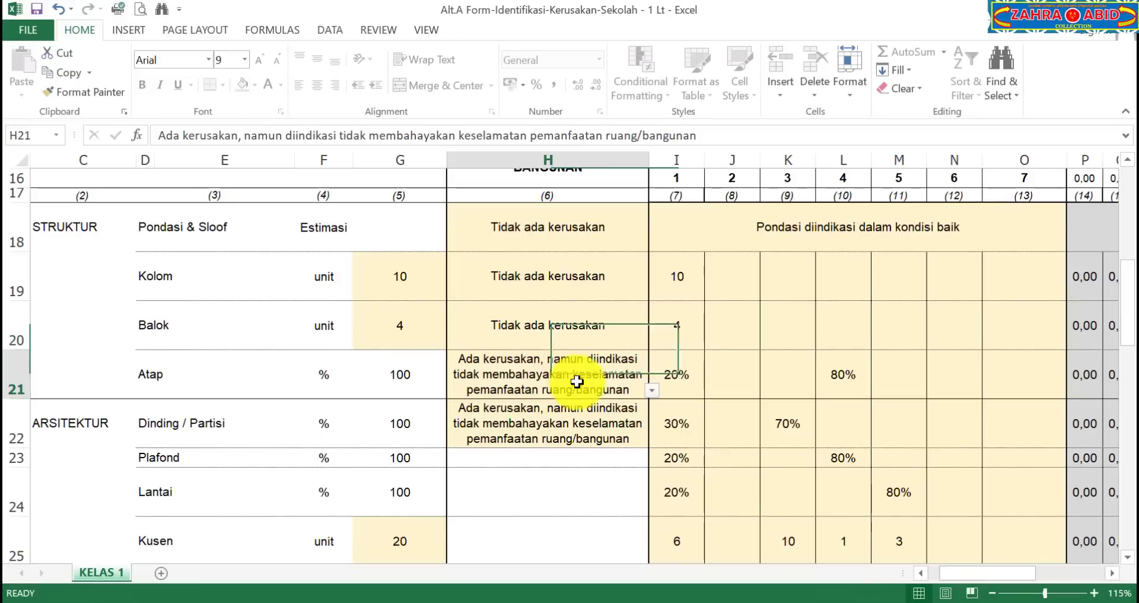
{"action": "left_click", "coordinate": [652, 391]}
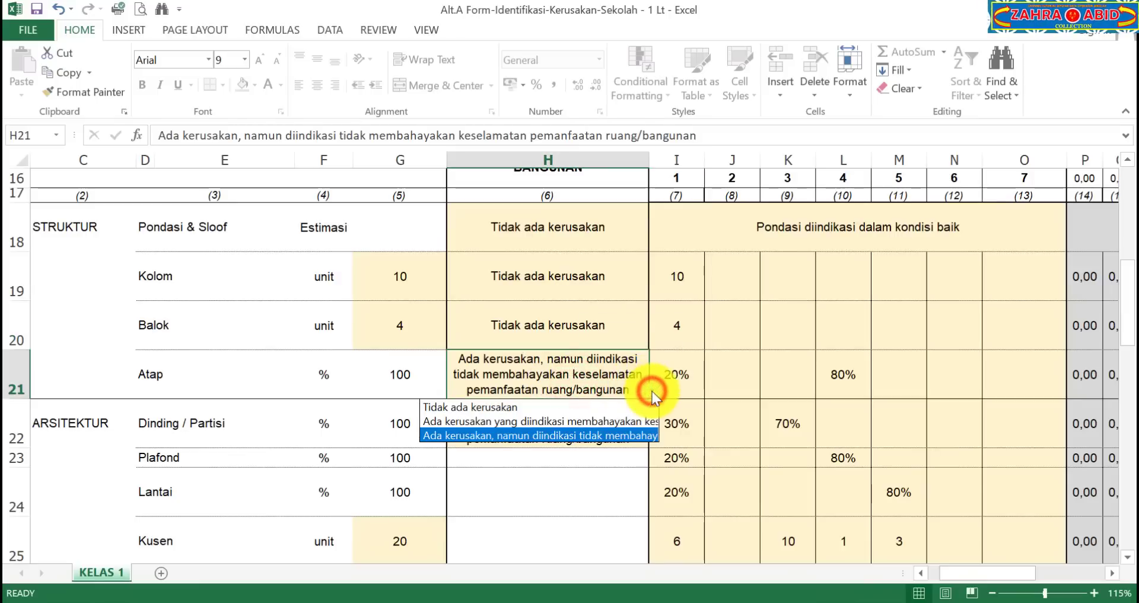
{"action": "left_click", "coordinate": [640, 435]}
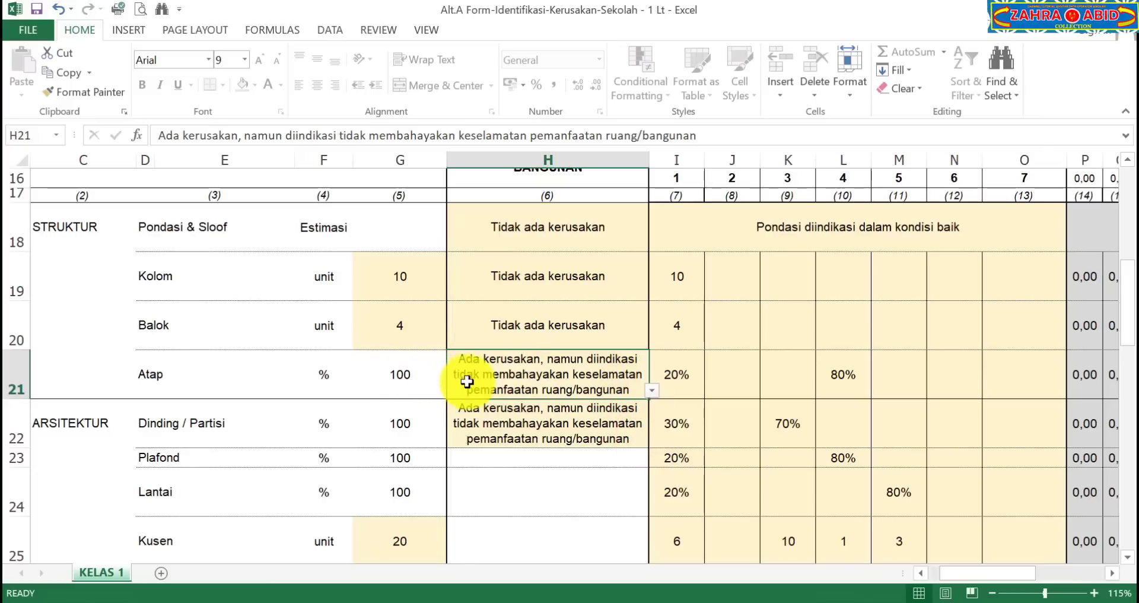
- Examine the Tahap 2 percentages for Atap, Dinding / Partisi and Plafond against the damage level headings
{"action": "scroll", "coordinate": [686, 400], "scroll_direction": "up", "scroll_amount": 1}
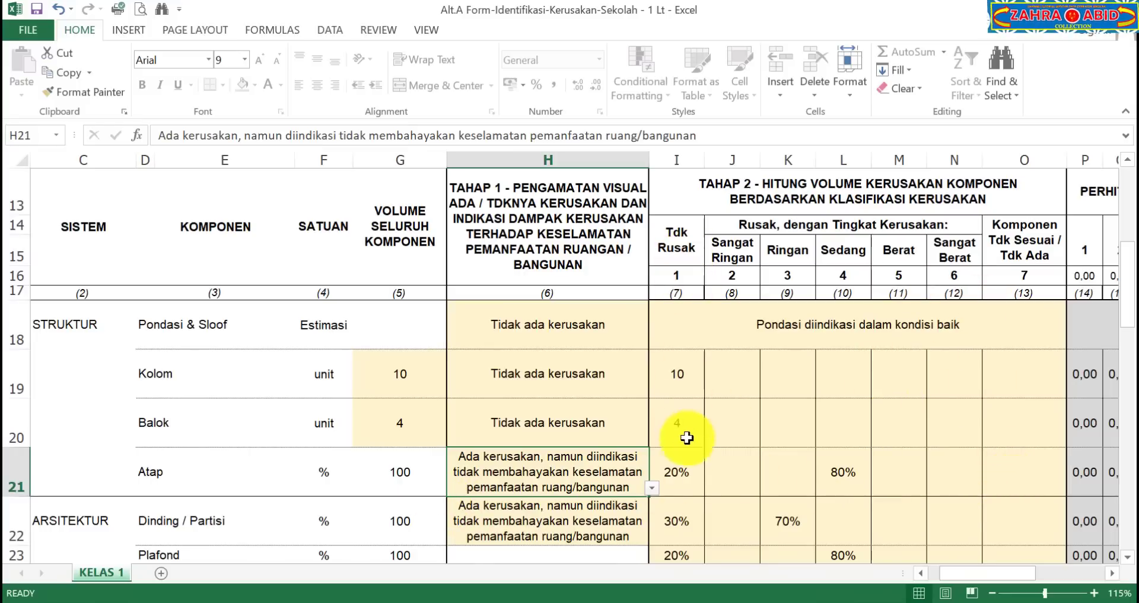
{"action": "left_click", "coordinate": [684, 465]}
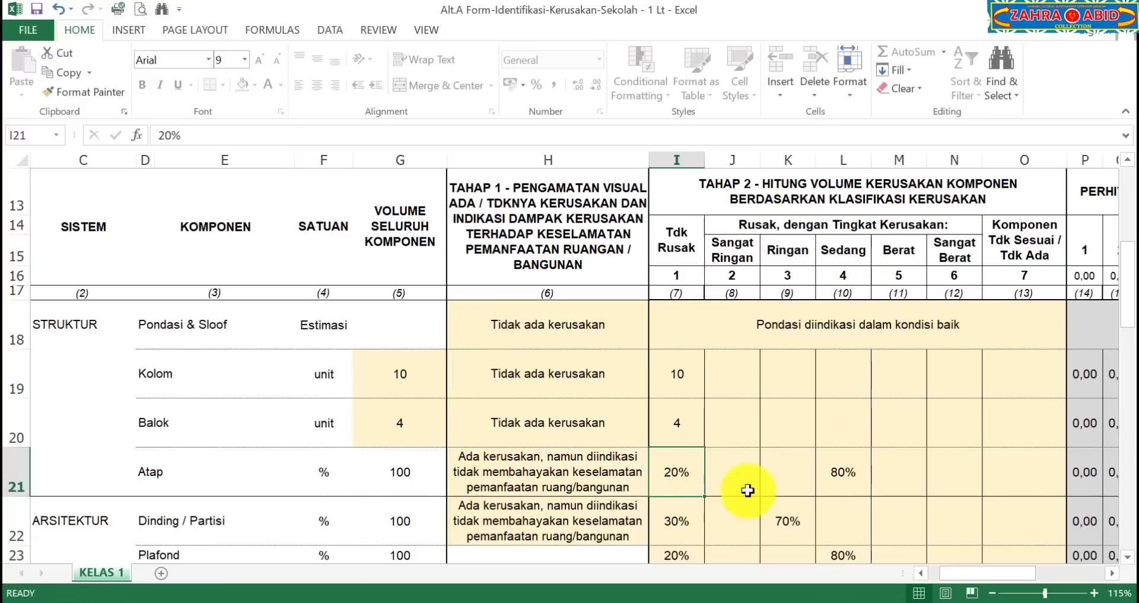
{"action": "left_click", "coordinate": [851, 477]}
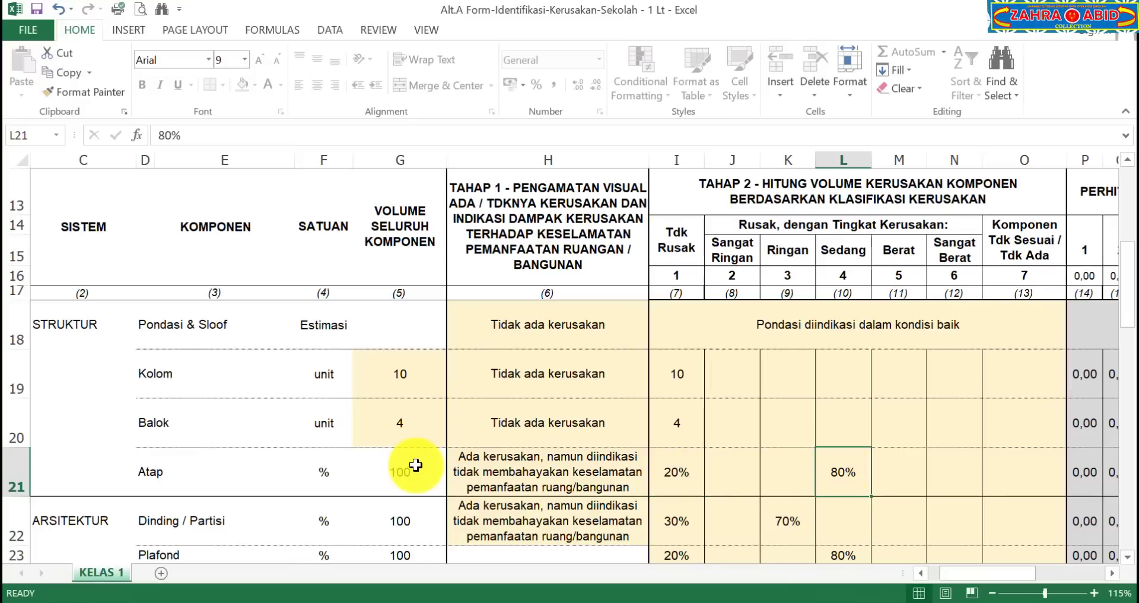
{"action": "scroll", "coordinate": [416, 465], "scroll_direction": "down", "scroll_amount": 2}
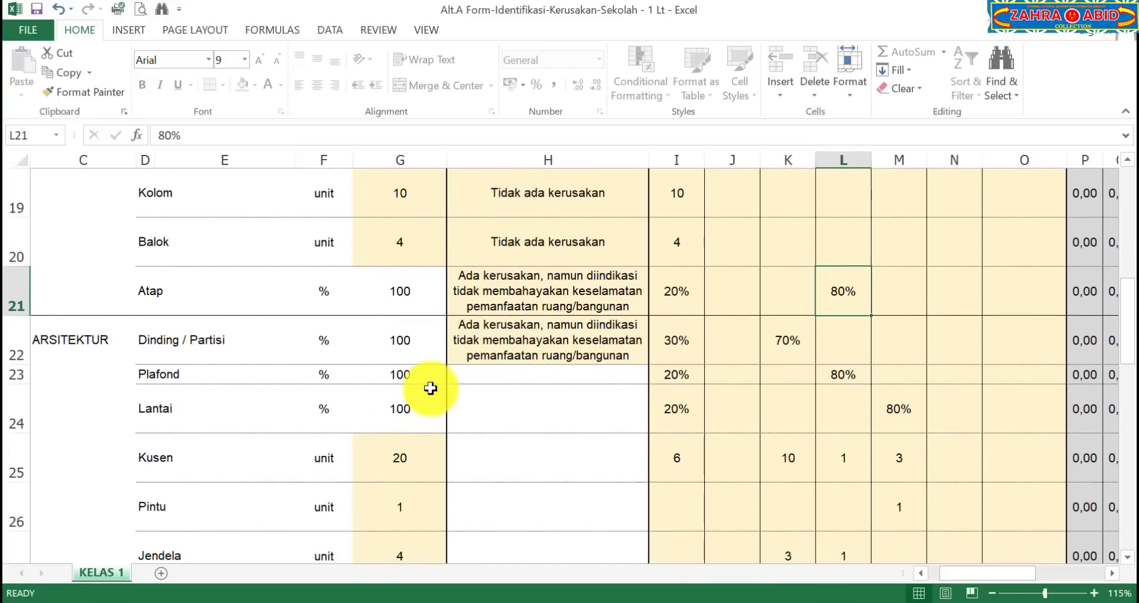
{"action": "scroll", "coordinate": [697, 420], "scroll_direction": "up", "scroll_amount": 2}
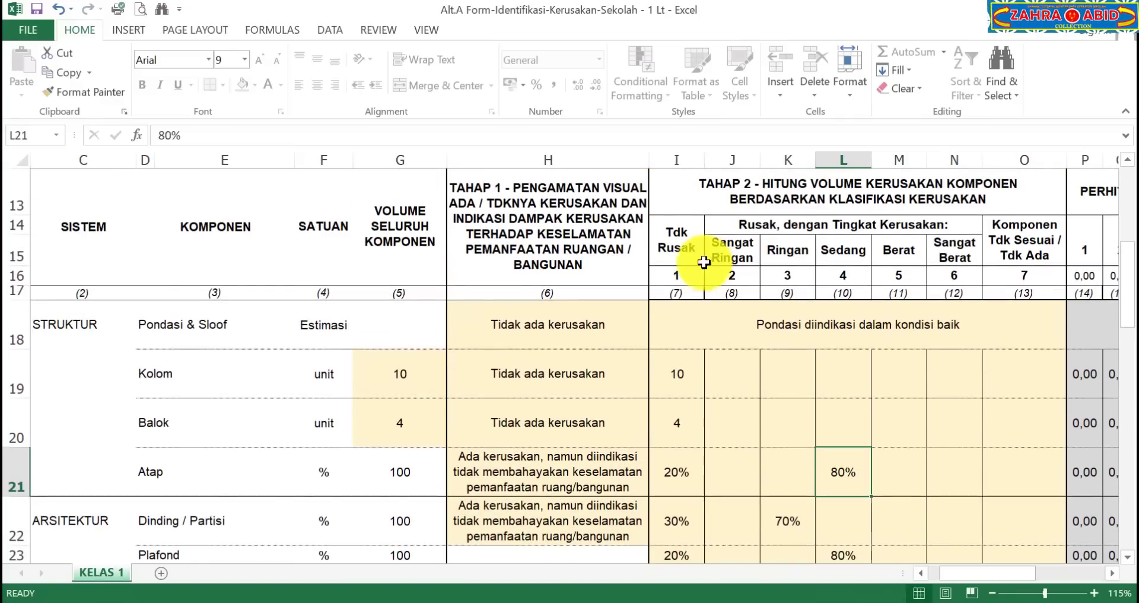
{"action": "left_click", "coordinate": [693, 528]}
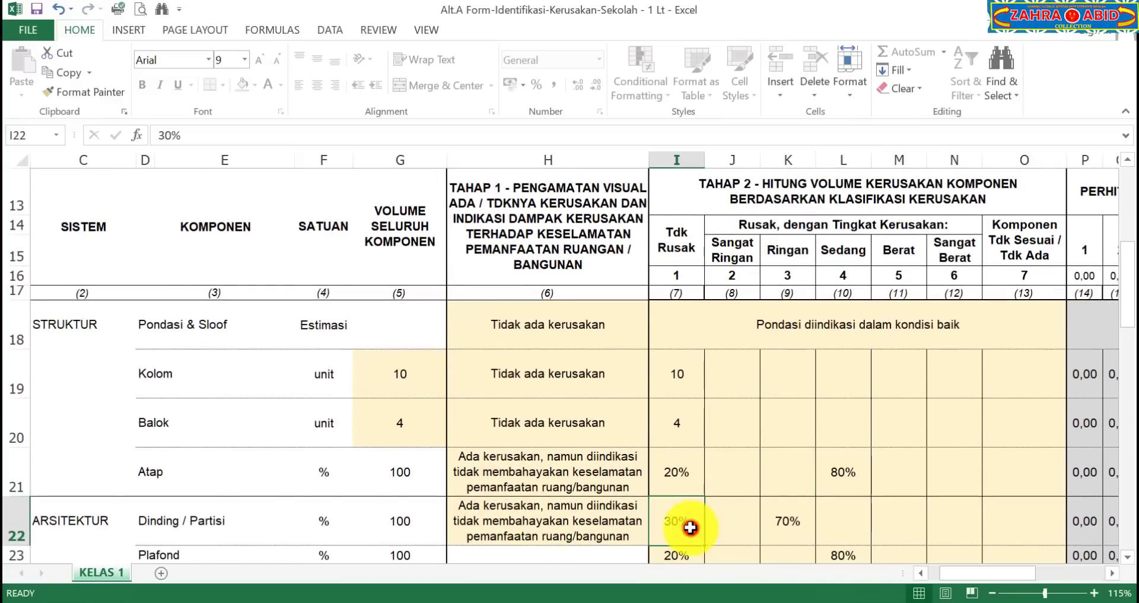
{"action": "left_click", "coordinate": [790, 503]}
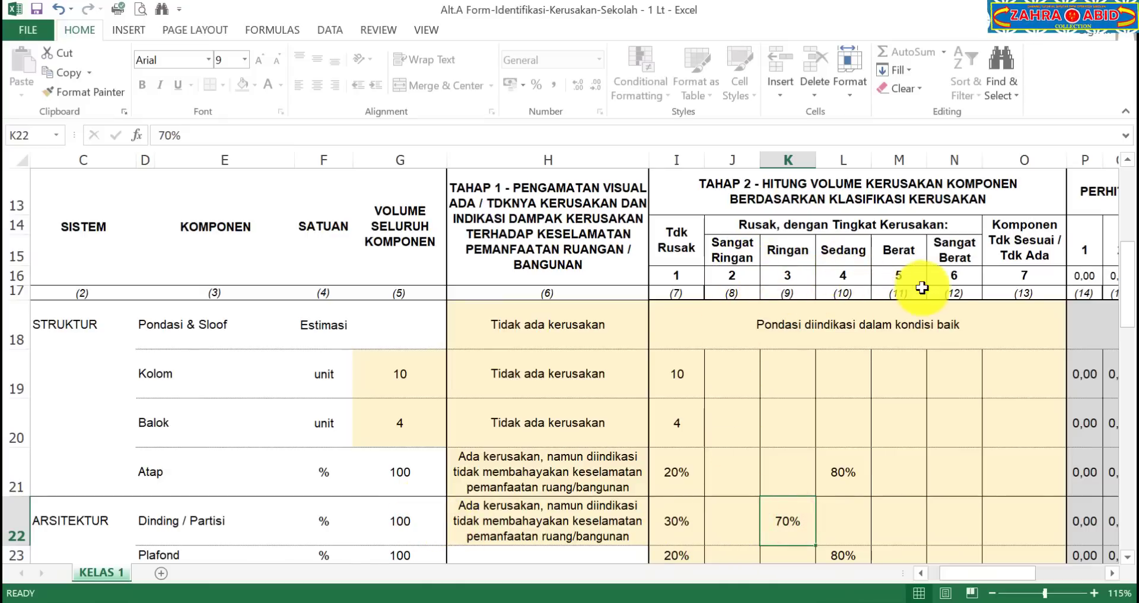
{"action": "scroll", "coordinate": [955, 359], "scroll_direction": "down", "scroll_amount": 2}
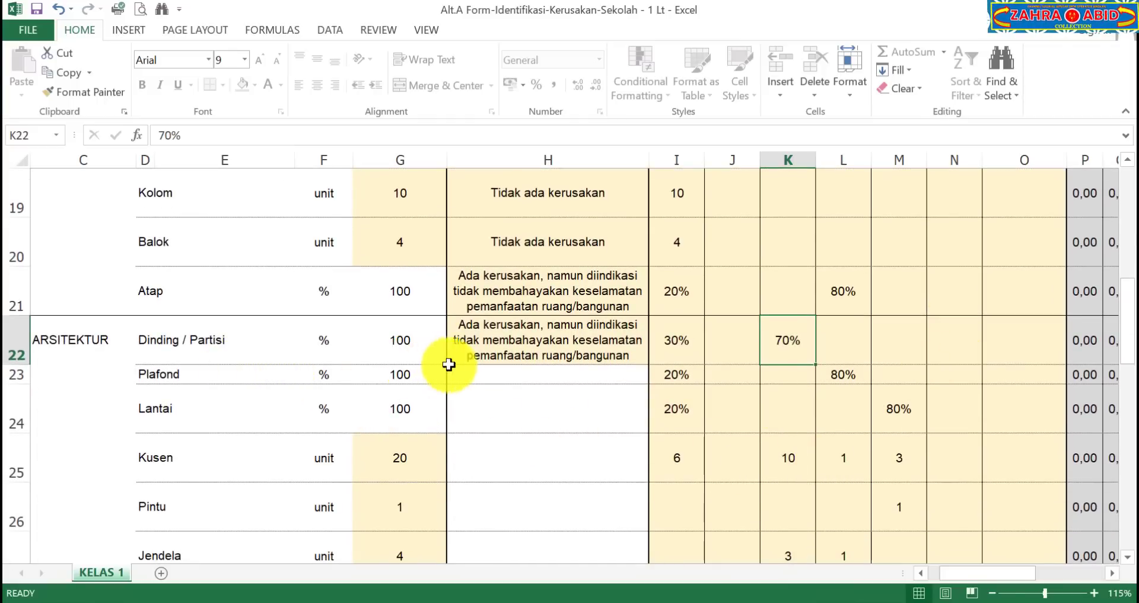
{"action": "scroll", "coordinate": [758, 433], "scroll_direction": "up", "scroll_amount": 2}
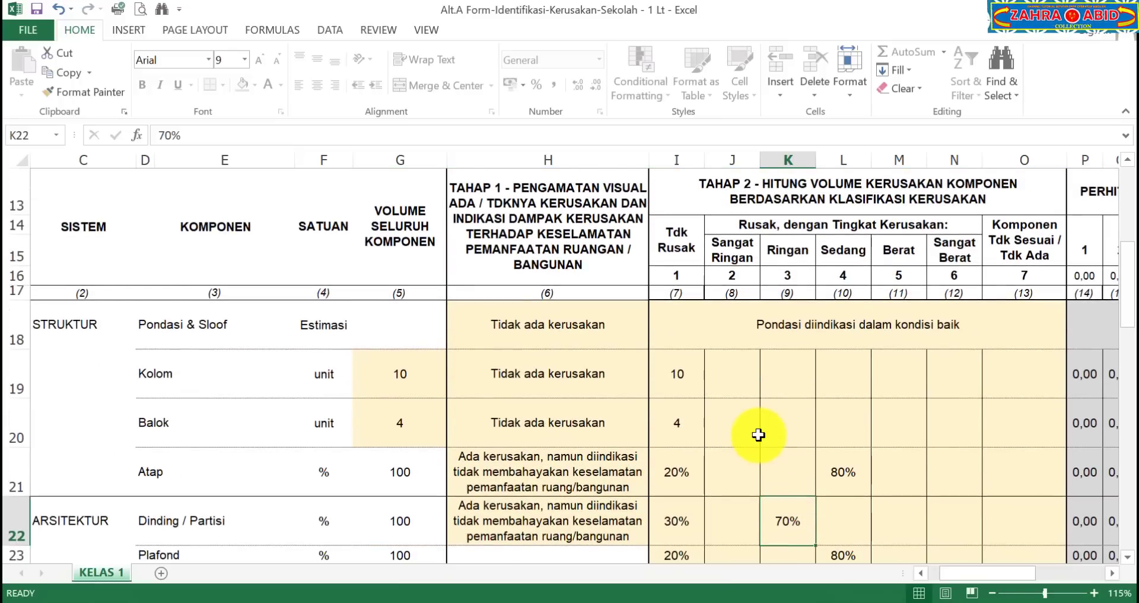
{"action": "scroll", "coordinate": [740, 303], "scroll_direction": "down", "scroll_amount": 1}
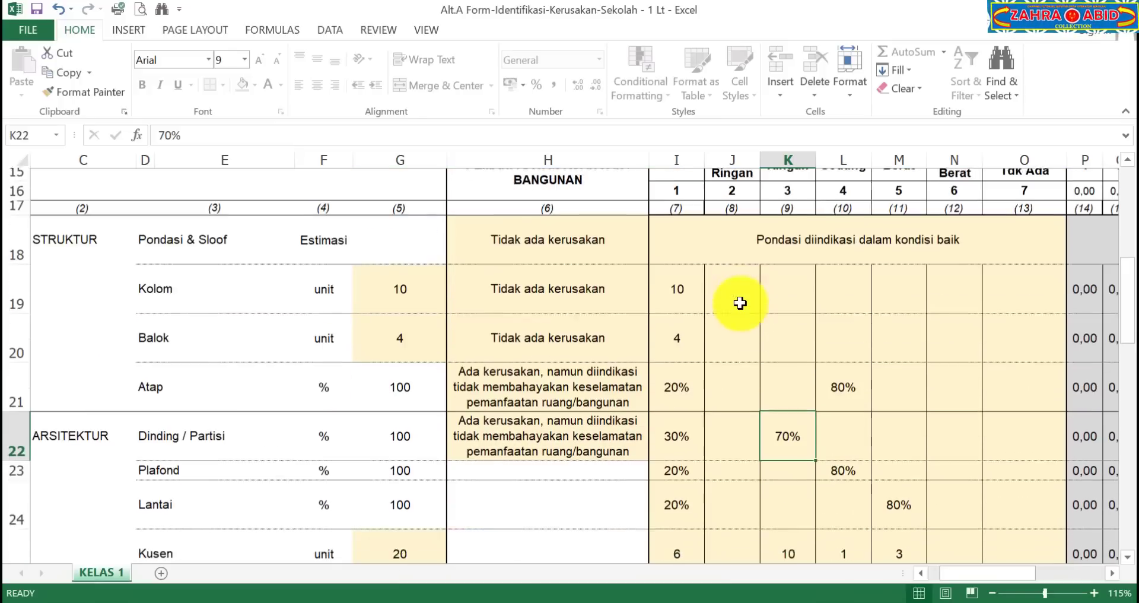
{"action": "left_click", "coordinate": [684, 458]}
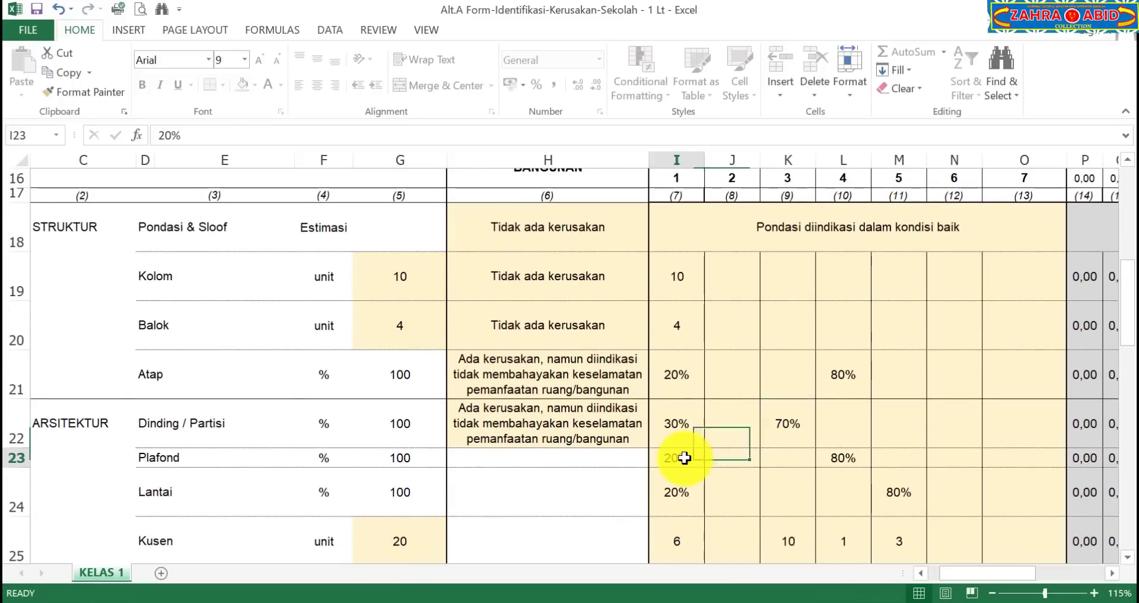
{"action": "scroll", "coordinate": [760, 464], "scroll_direction": "up", "scroll_amount": 1}
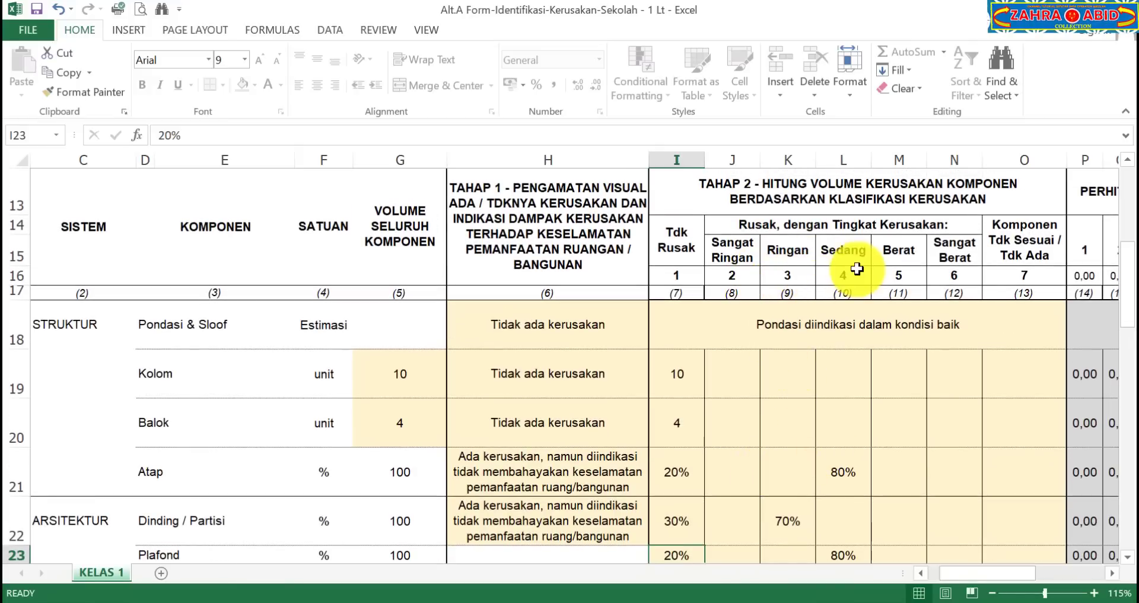
{"action": "scroll", "coordinate": [906, 408], "scroll_direction": "down", "scroll_amount": 1}
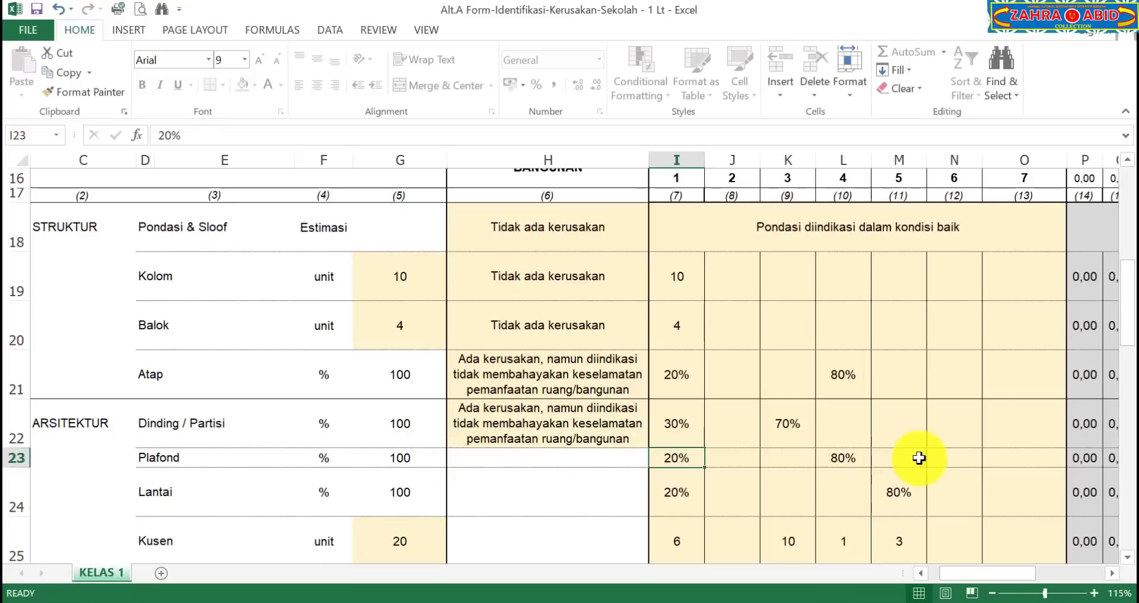
{"action": "scroll", "coordinate": [940, 458], "scroll_direction": "down", "scroll_amount": 1}
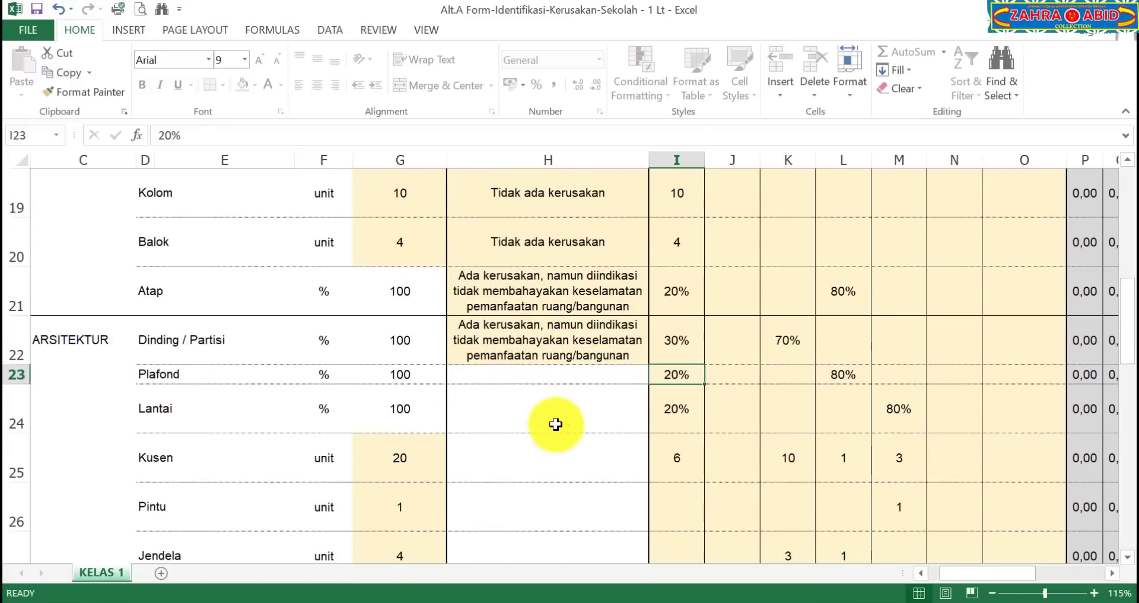
- Examine the Tahap 2 percentages for Lantai against the damage level headings
{"action": "scroll", "coordinate": [735, 432], "scroll_direction": "up", "scroll_amount": 3}
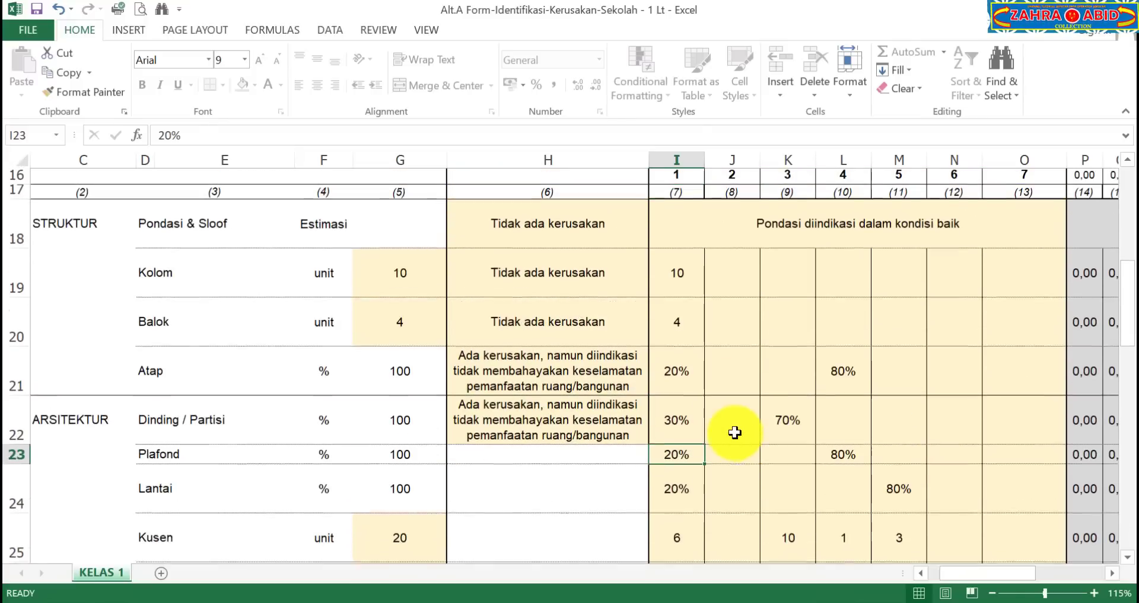
{"action": "scroll", "coordinate": [734, 432], "scroll_direction": "down", "scroll_amount": 1}
{"action": "scroll", "coordinate": [734, 433], "scroll_direction": "down", "scroll_amount": 1}
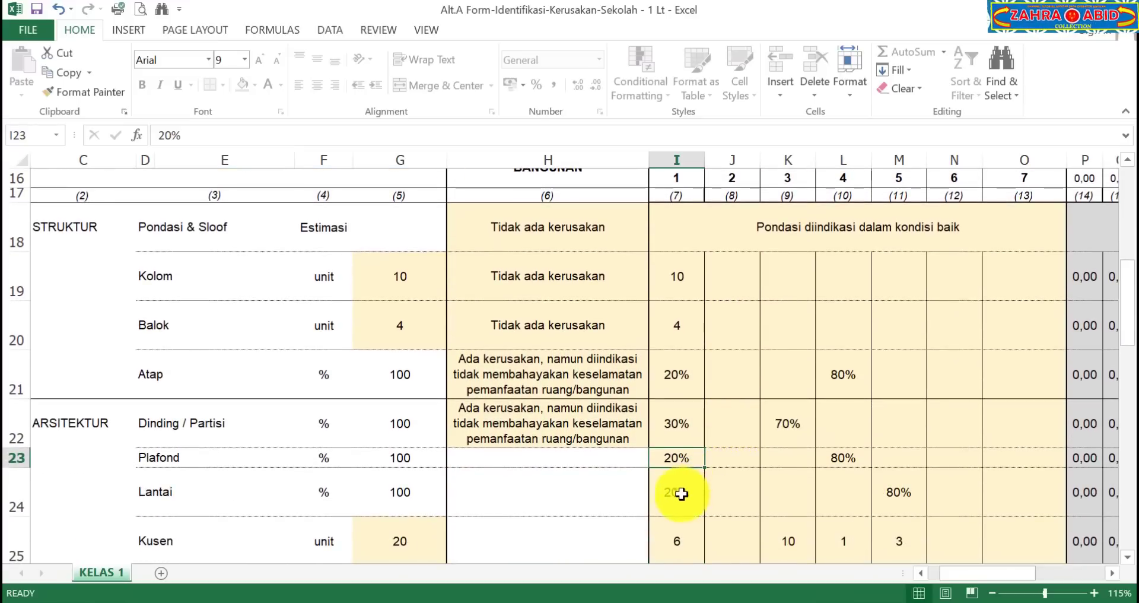
{"action": "scroll", "coordinate": [877, 491], "scroll_direction": "up", "scroll_amount": 1}
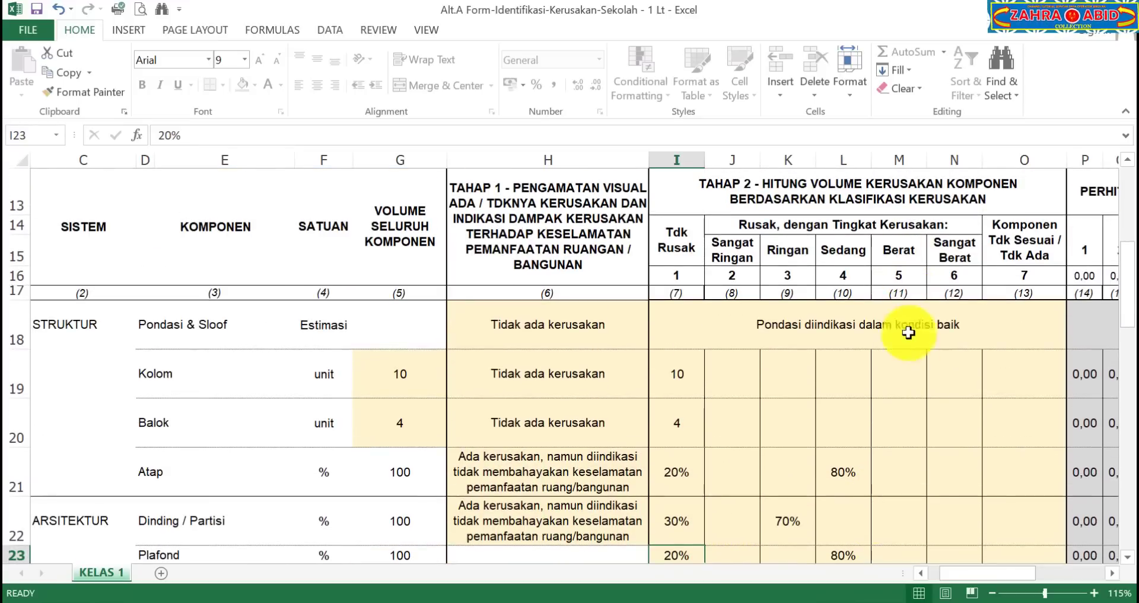
{"action": "scroll", "coordinate": [909, 469], "scroll_direction": "down", "scroll_amount": 1}
{"action": "left_click", "coordinate": [906, 493]}
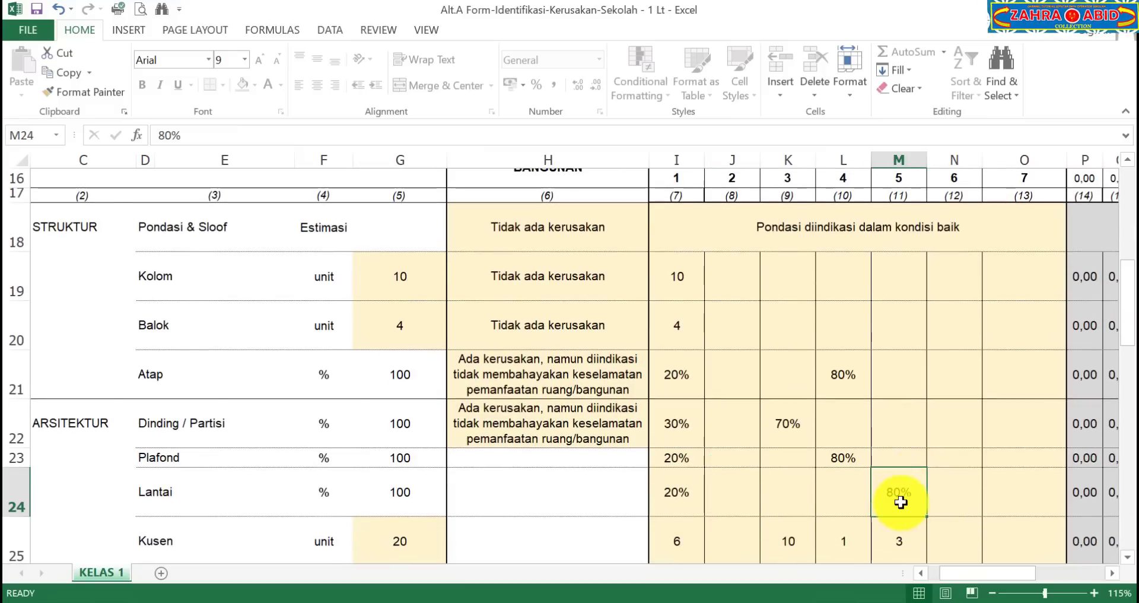
- Examine Kusen's total component volume and how its units are divided among the Tahap 2 damage levels
{"action": "scroll", "coordinate": [442, 486], "scroll_direction": "down", "scroll_amount": 1}
{"action": "left_click", "coordinate": [442, 479]}
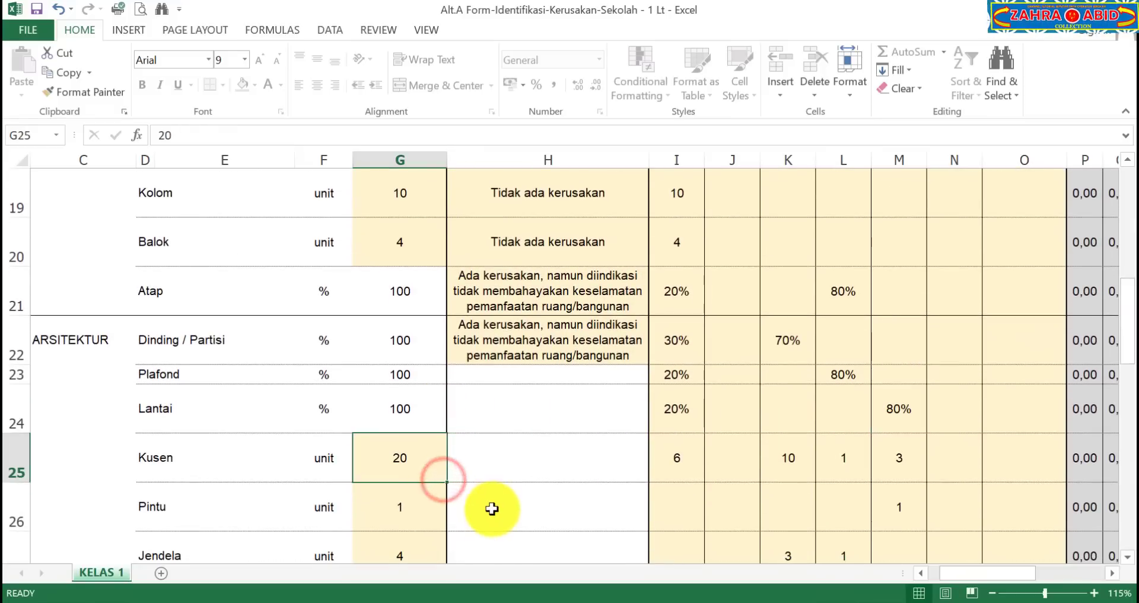
{"action": "scroll", "coordinate": [488, 506], "scroll_direction": "down", "scroll_amount": 1}
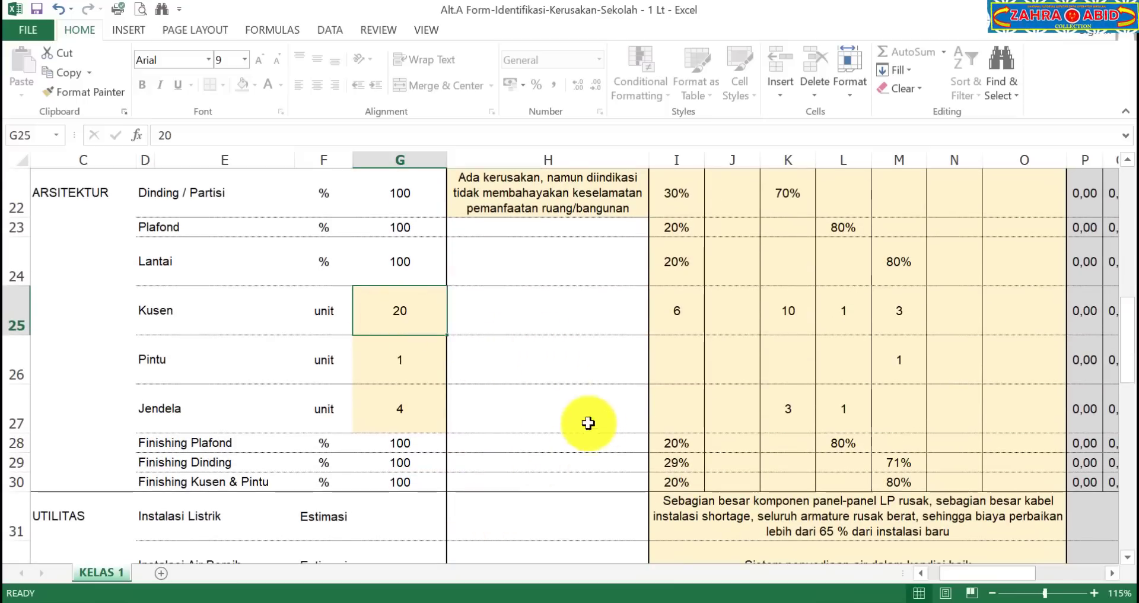
{"action": "scroll", "coordinate": [579, 418], "scroll_direction": "up", "scroll_amount": 3}
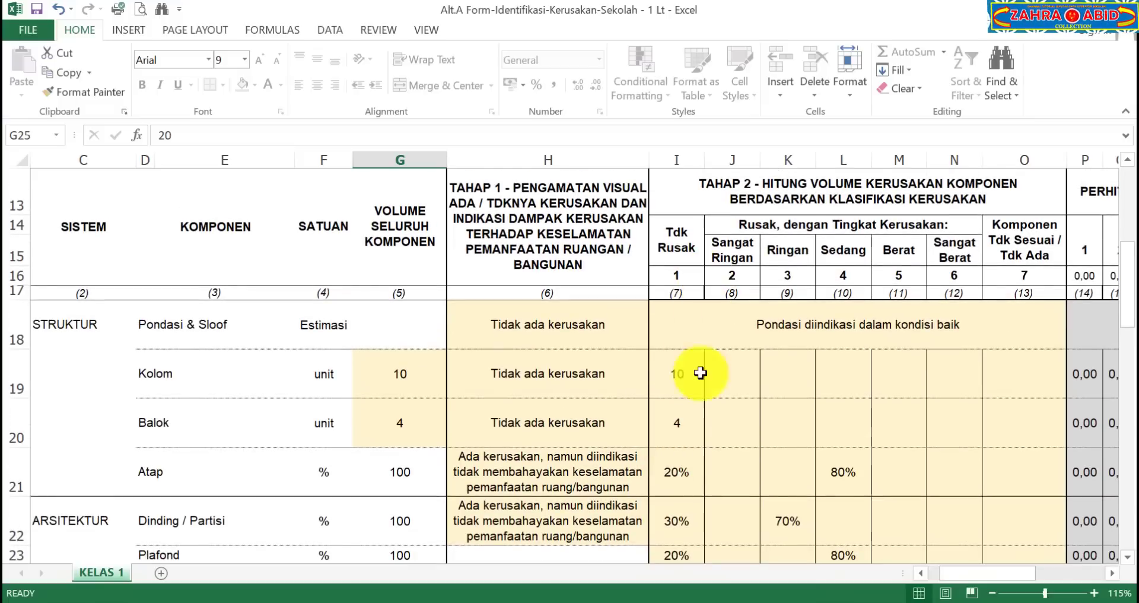
{"action": "scroll", "coordinate": [700, 364], "scroll_direction": "down", "scroll_amount": 2}
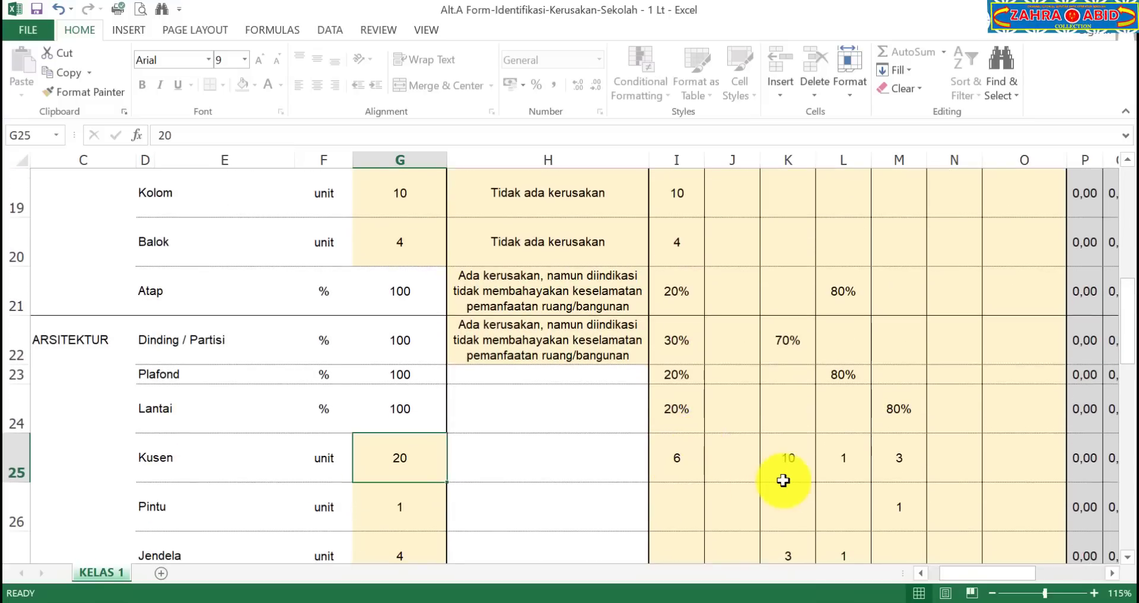
{"action": "scroll", "coordinate": [781, 478], "scroll_direction": "up", "scroll_amount": 1}
{"action": "scroll", "coordinate": [781, 479], "scroll_direction": "up", "scroll_amount": 1}
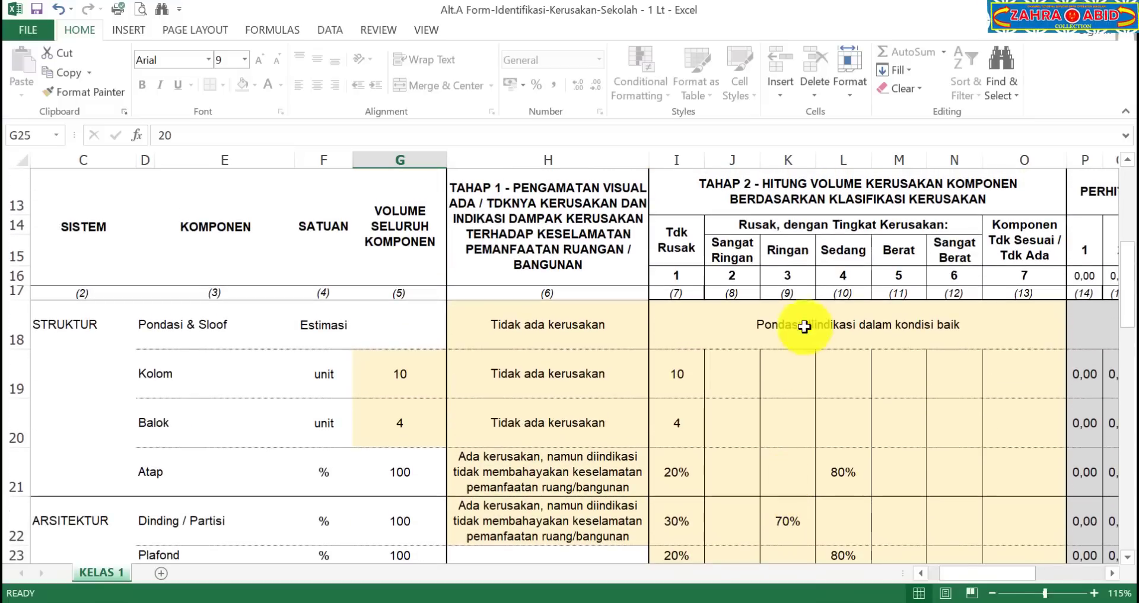
{"action": "scroll", "coordinate": [805, 394], "scroll_direction": "down", "scroll_amount": 2}
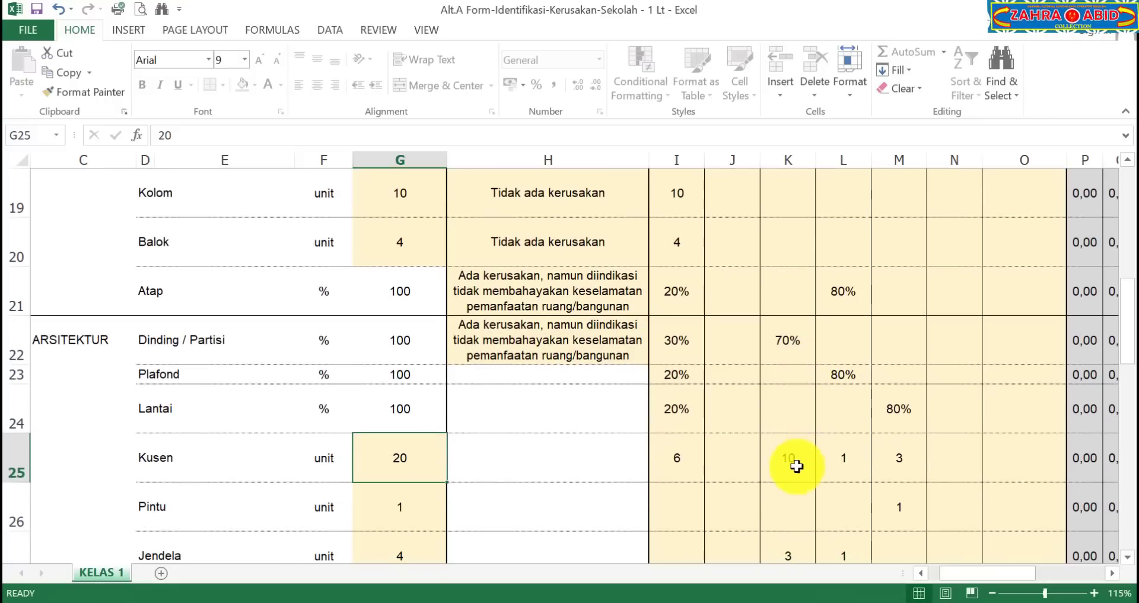
{"action": "scroll", "coordinate": [839, 499], "scroll_direction": "up", "scroll_amount": 2}
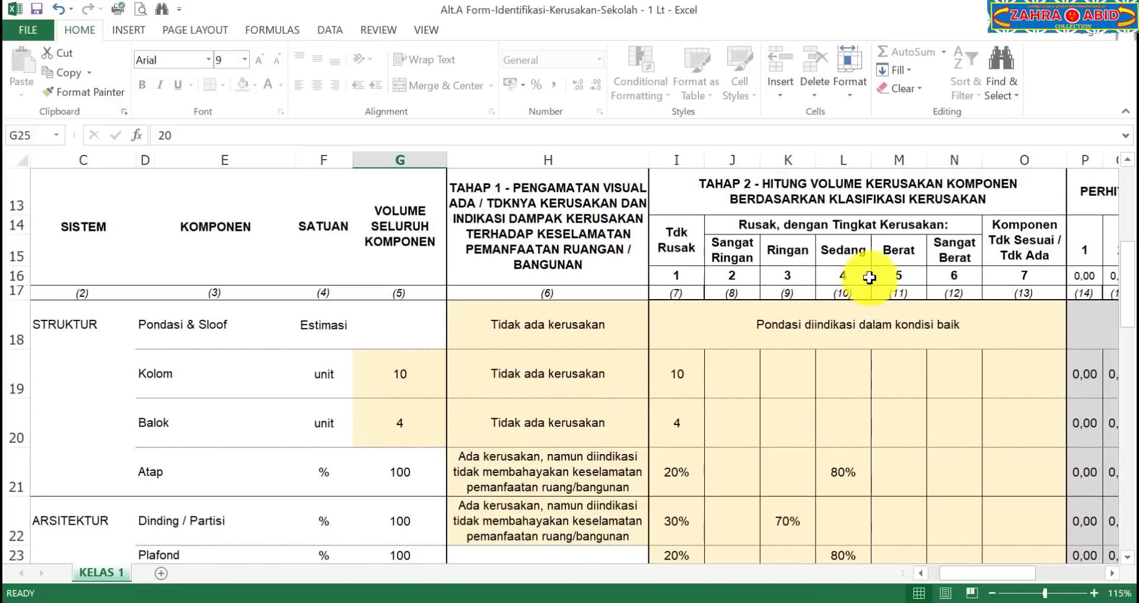
{"action": "scroll", "coordinate": [890, 456], "scroll_direction": "down", "scroll_amount": 2}
{"action": "scroll", "coordinate": [860, 474], "scroll_direction": "up", "scroll_amount": 1}
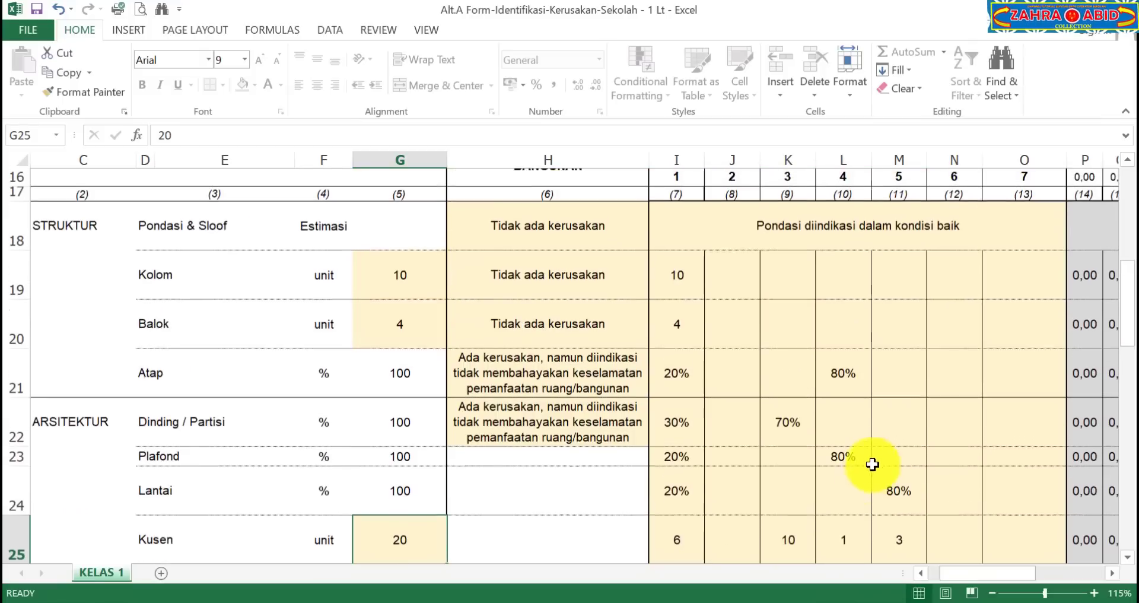
{"action": "scroll", "coordinate": [886, 436], "scroll_direction": "up", "scroll_amount": 1}
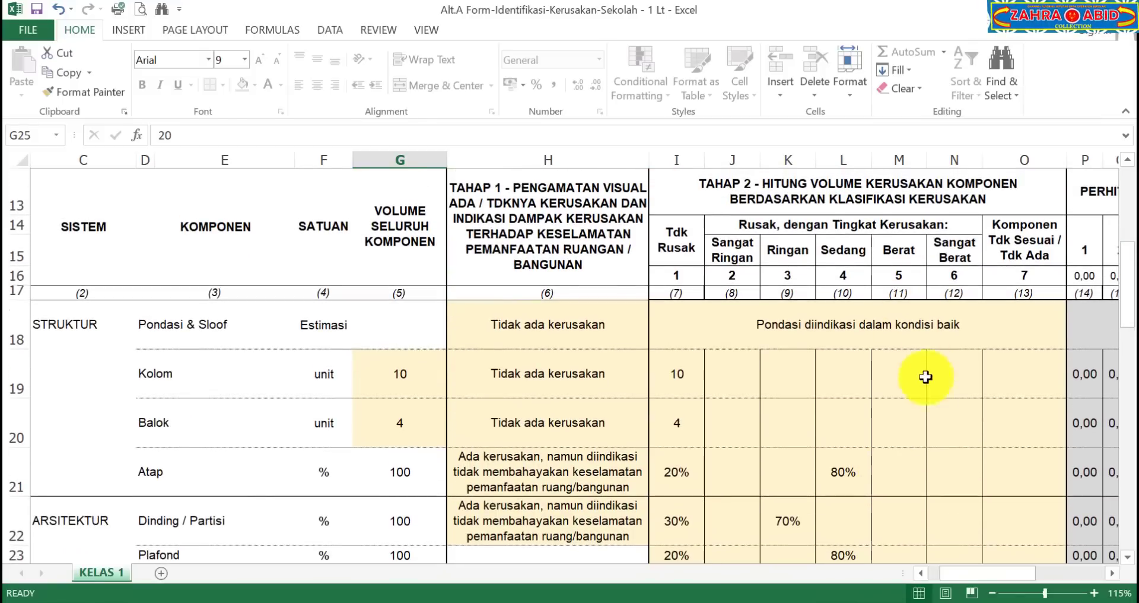
{"action": "scroll", "coordinate": [931, 425], "scroll_direction": "down", "scroll_amount": 3}
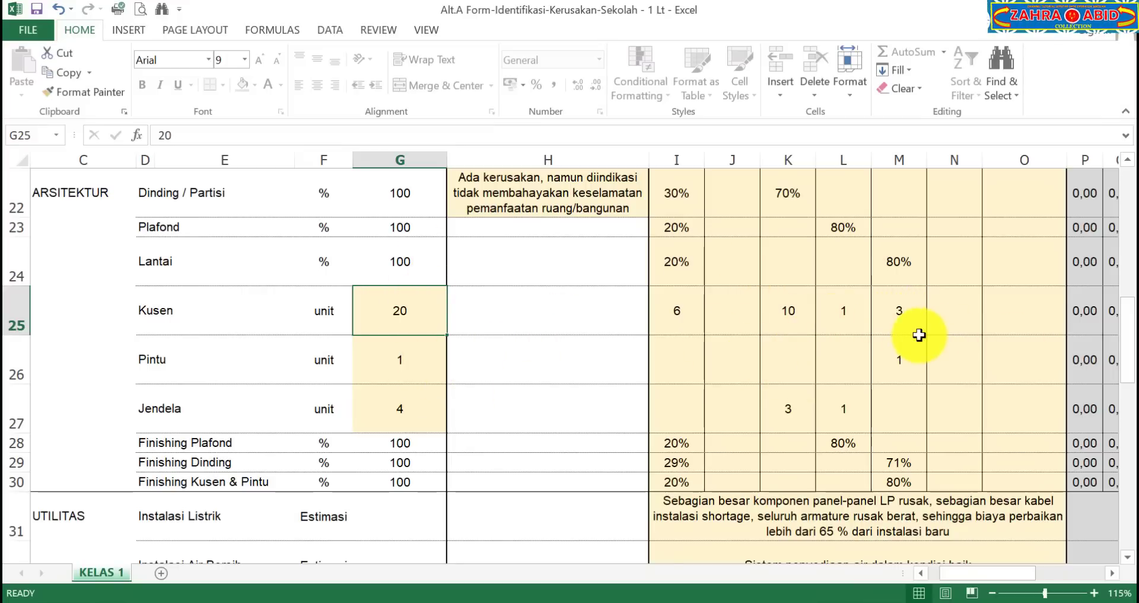
- Check Pintu's total component volume and the damage level heading its unit falls under
{"action": "left_click", "coordinate": [403, 377]}
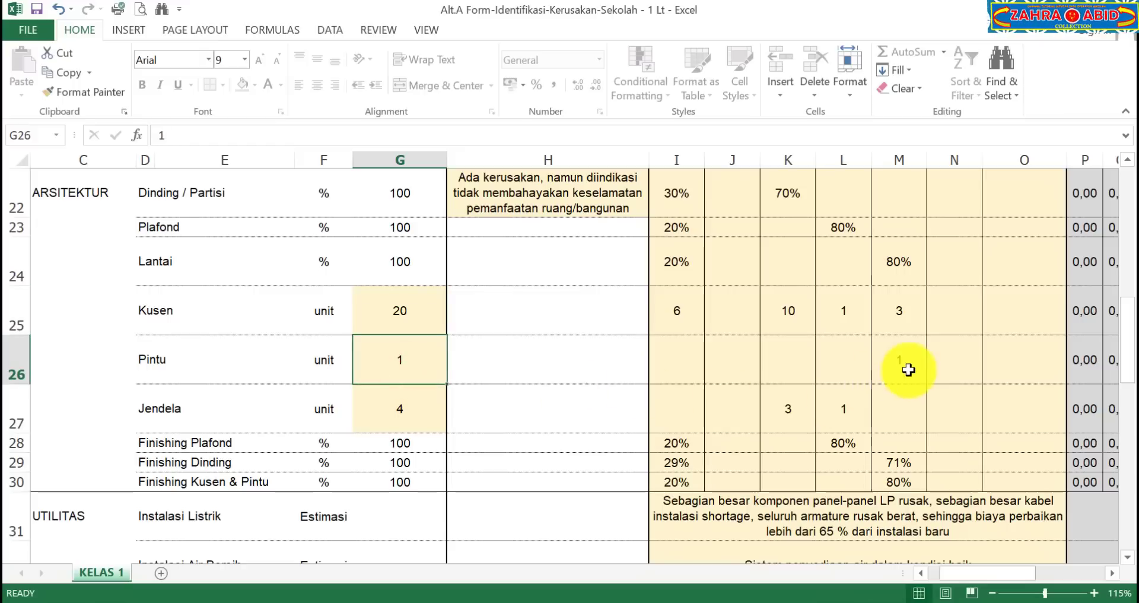
{"action": "scroll", "coordinate": [910, 375], "scroll_direction": "up", "scroll_amount": 3}
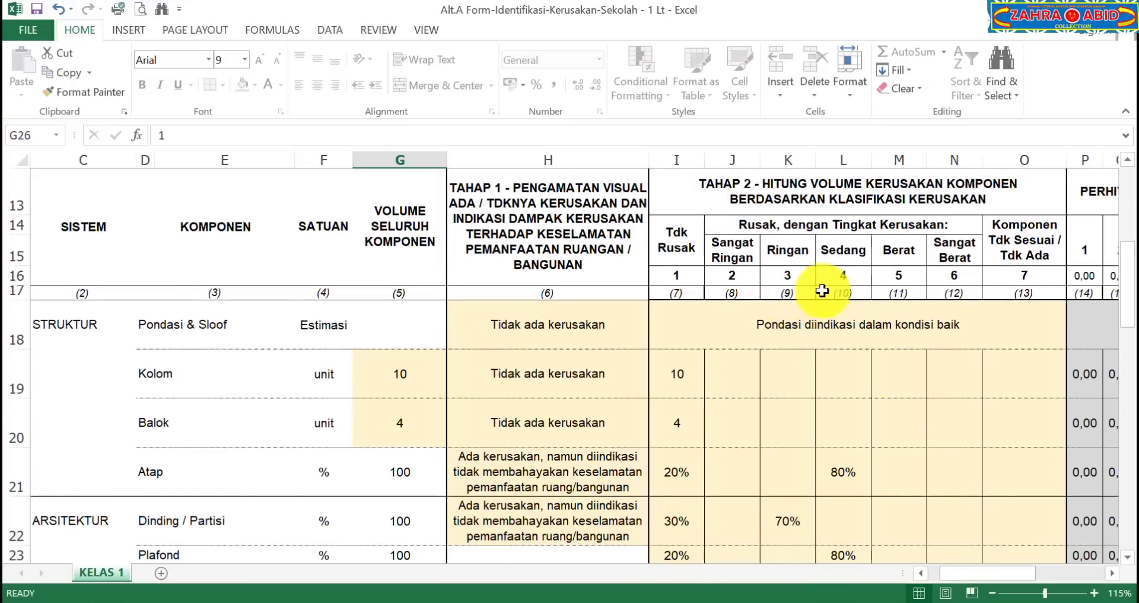
{"action": "scroll", "coordinate": [920, 432], "scroll_direction": "down", "scroll_amount": 2}
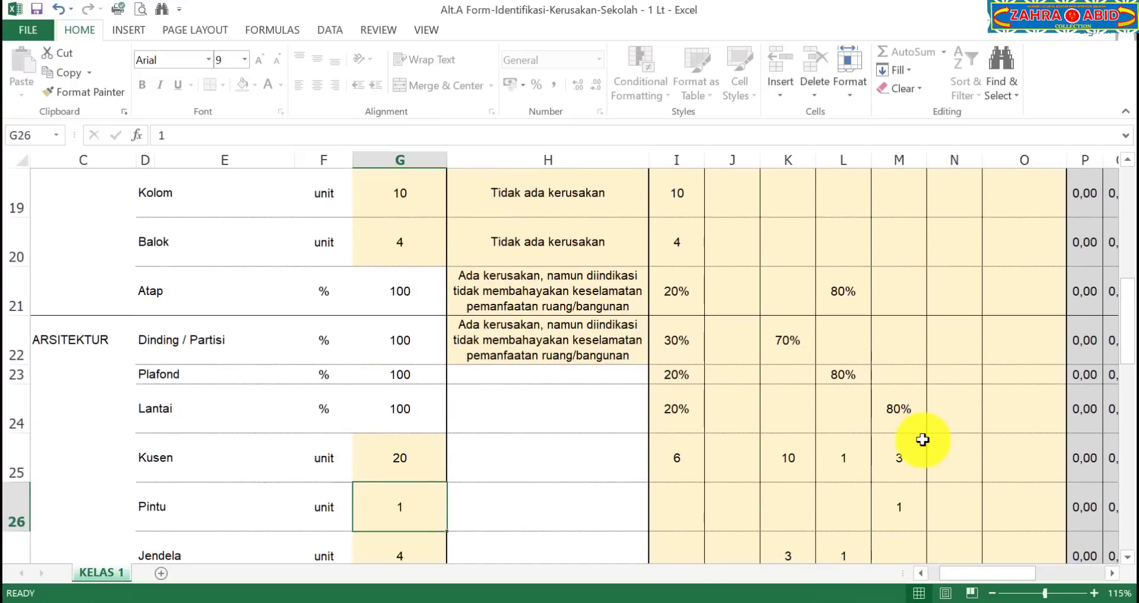
{"action": "scroll", "coordinate": [924, 444], "scroll_direction": "down", "scroll_amount": 1}
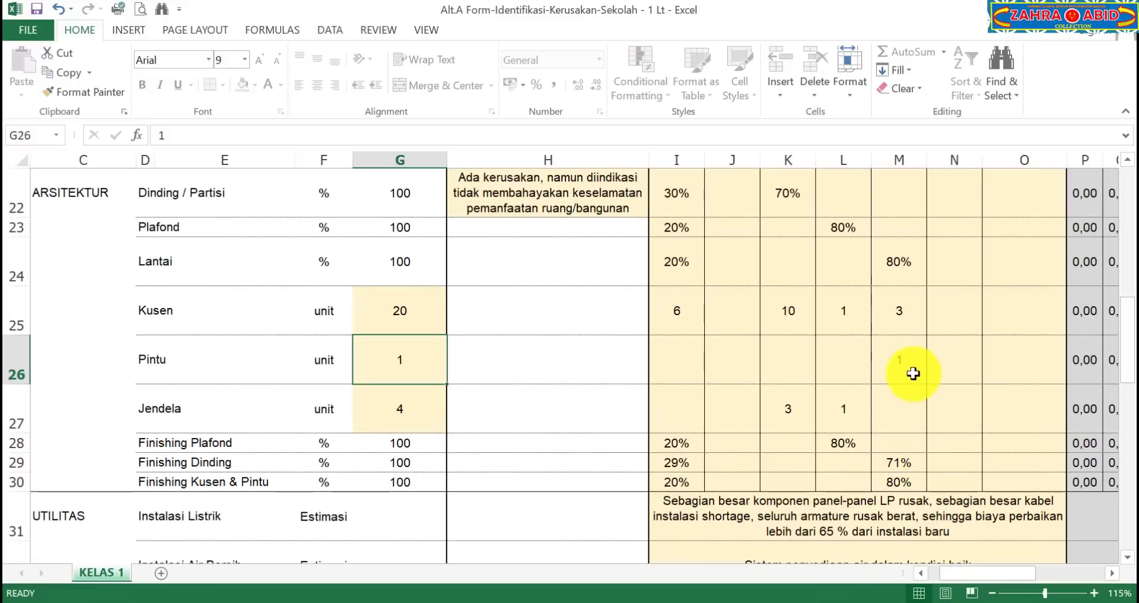
- Test 2 as Pintu's volume under Berat, above its total component volume, and set it back to 1
{"action": "left_click", "coordinate": [904, 365]}
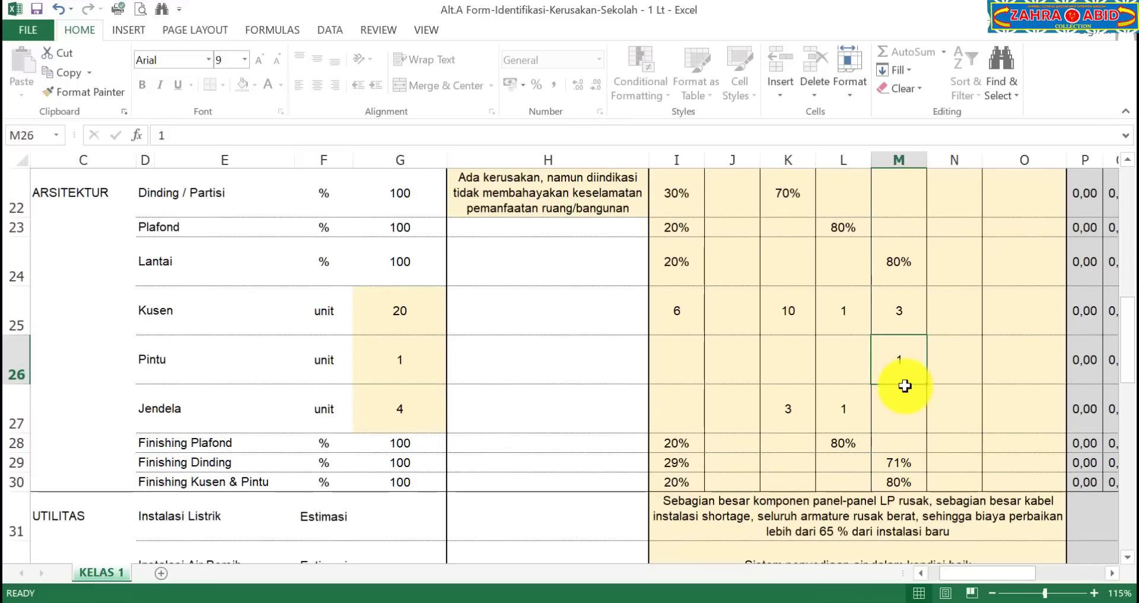
{"action": "scroll", "coordinate": [908, 392], "scroll_direction": "down", "scroll_amount": 2}
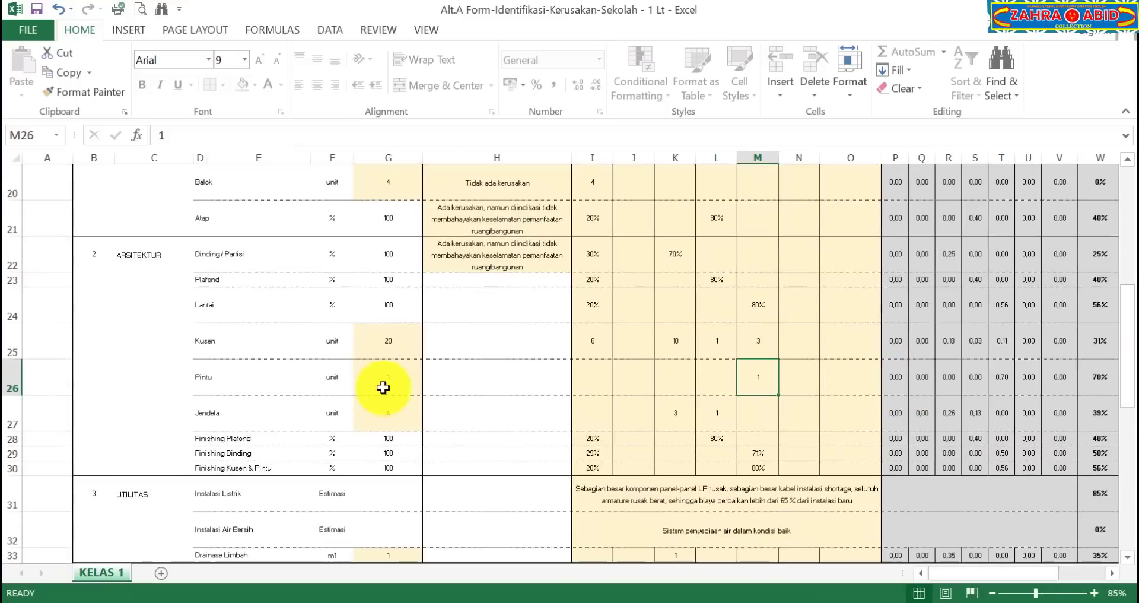
{"action": "type", "text": "2"}
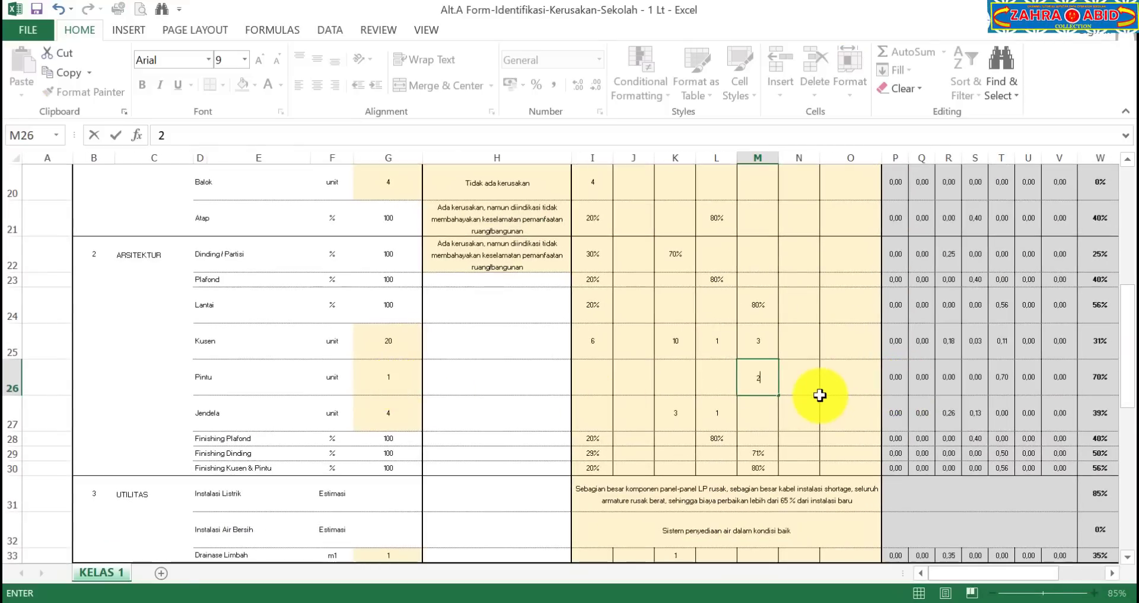
{"action": "key", "text": "Return"}
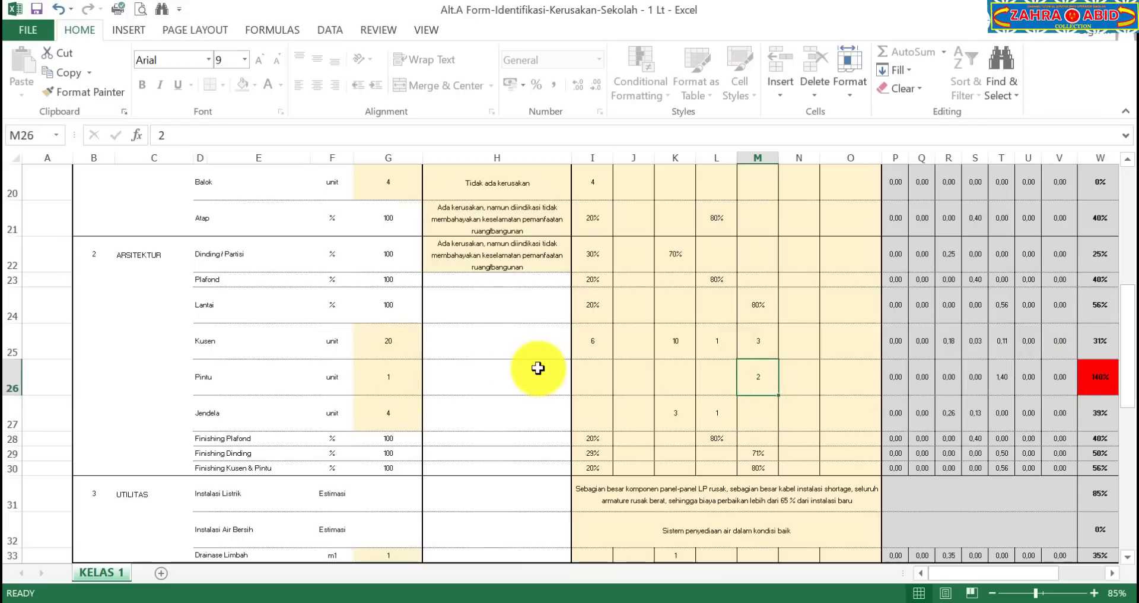
{"action": "type", "text": "1"}
{"action": "left_click", "coordinate": [818, 402]}
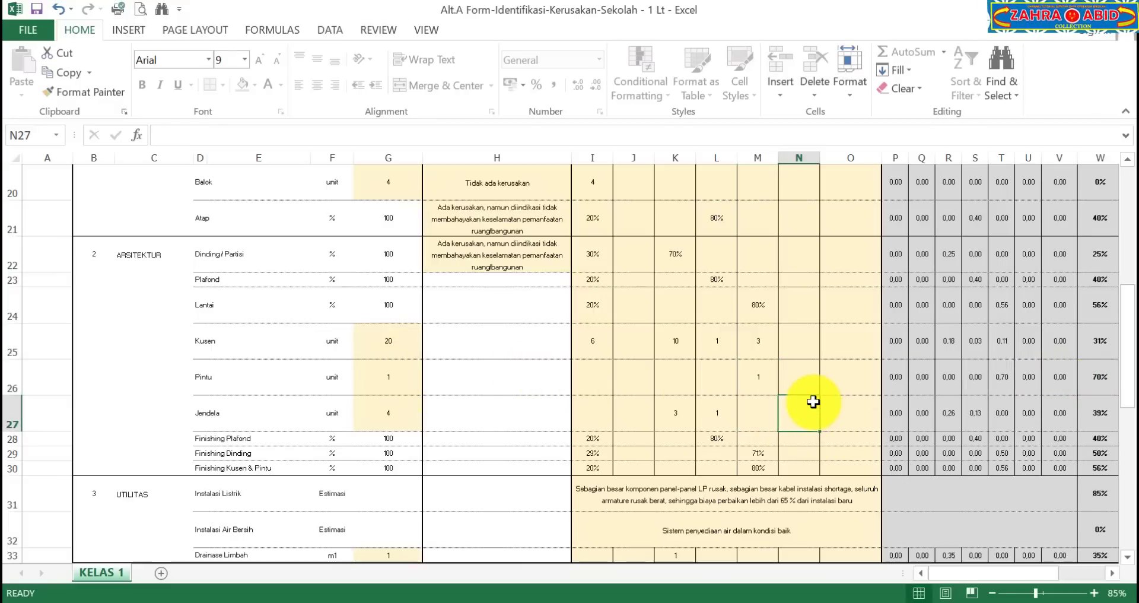
- Examine Jendela's total component volume and its Tahap 2 units against the Ringan and Sedang headings
{"action": "scroll", "coordinate": [813, 402], "scroll_direction": "up", "scroll_amount": 2}
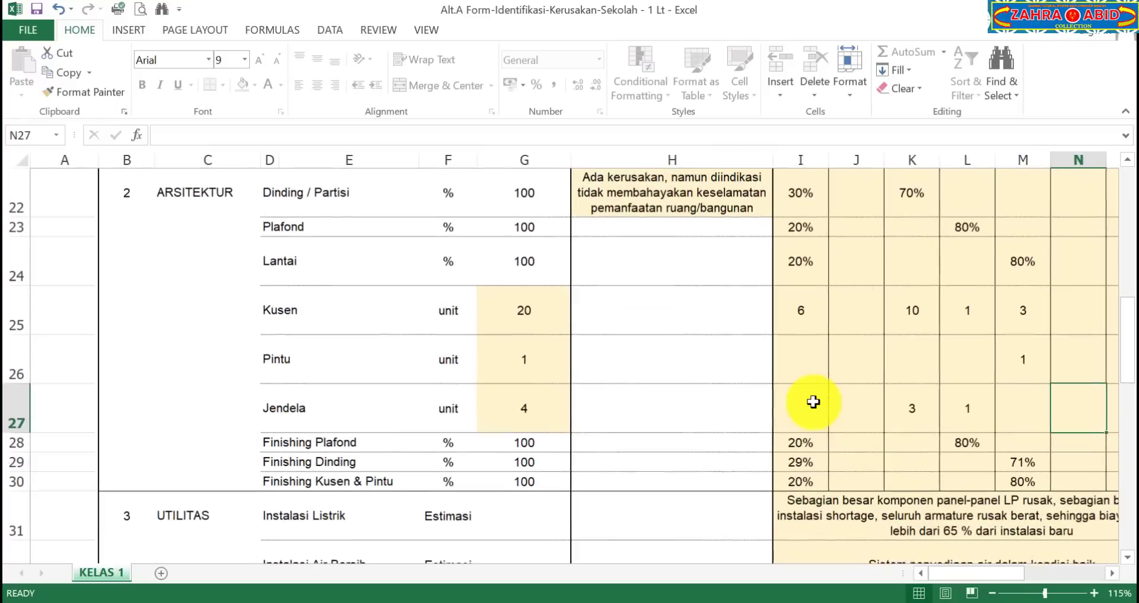
{"action": "left_click", "coordinate": [1115, 574]}
{"action": "left_click", "coordinate": [1114, 574]}
{"action": "left_click", "coordinate": [1114, 575]}
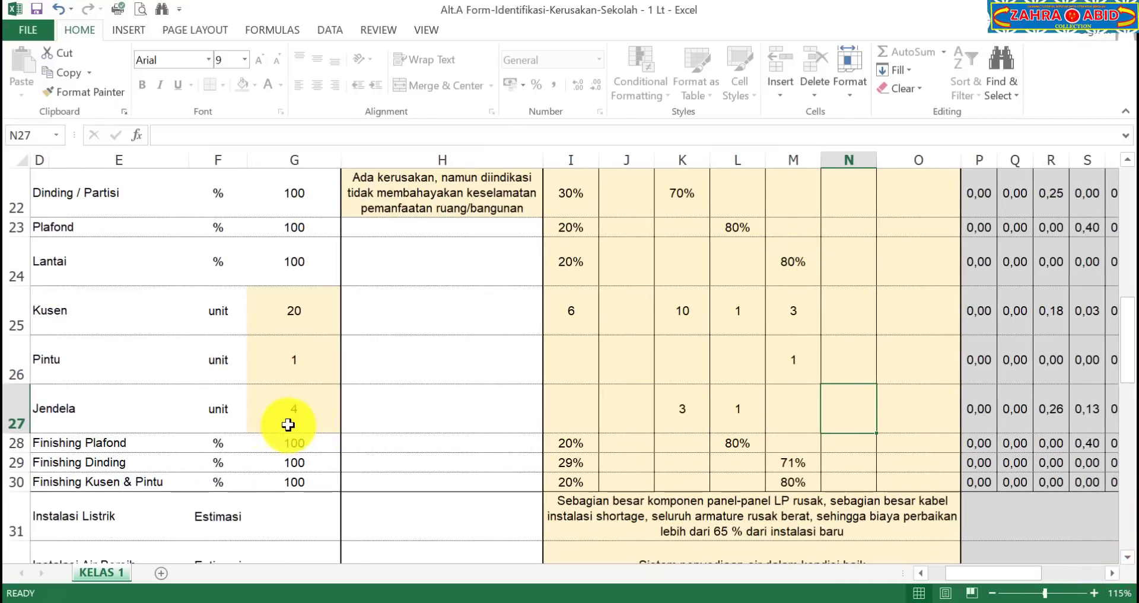
{"action": "scroll", "coordinate": [697, 450], "scroll_direction": "up", "scroll_amount": 3}
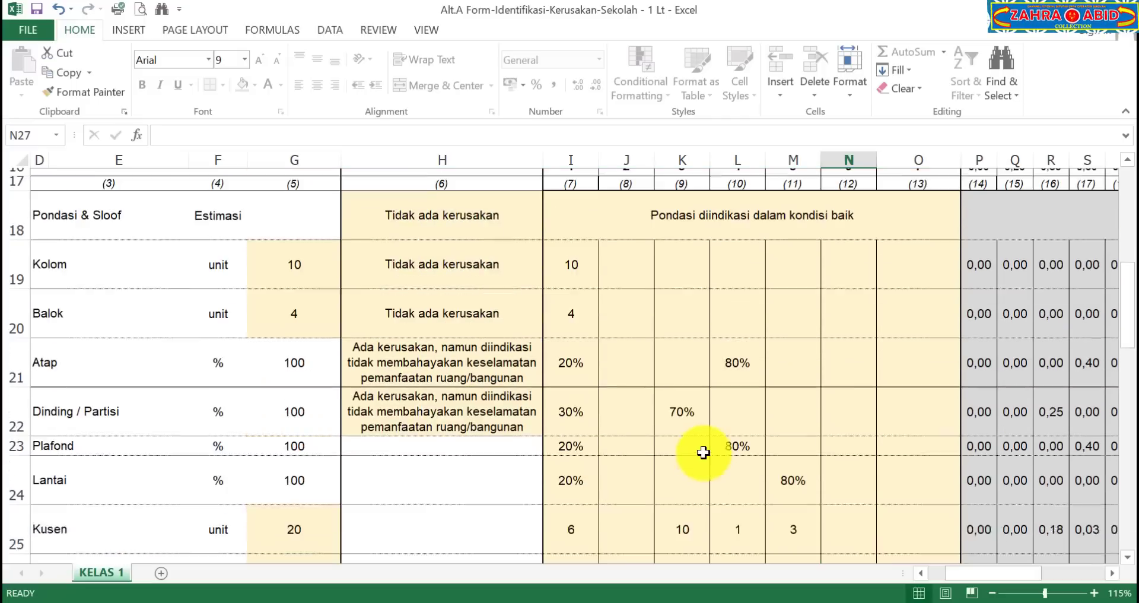
{"action": "scroll", "coordinate": [692, 321], "scroll_direction": "down", "scroll_amount": 3}
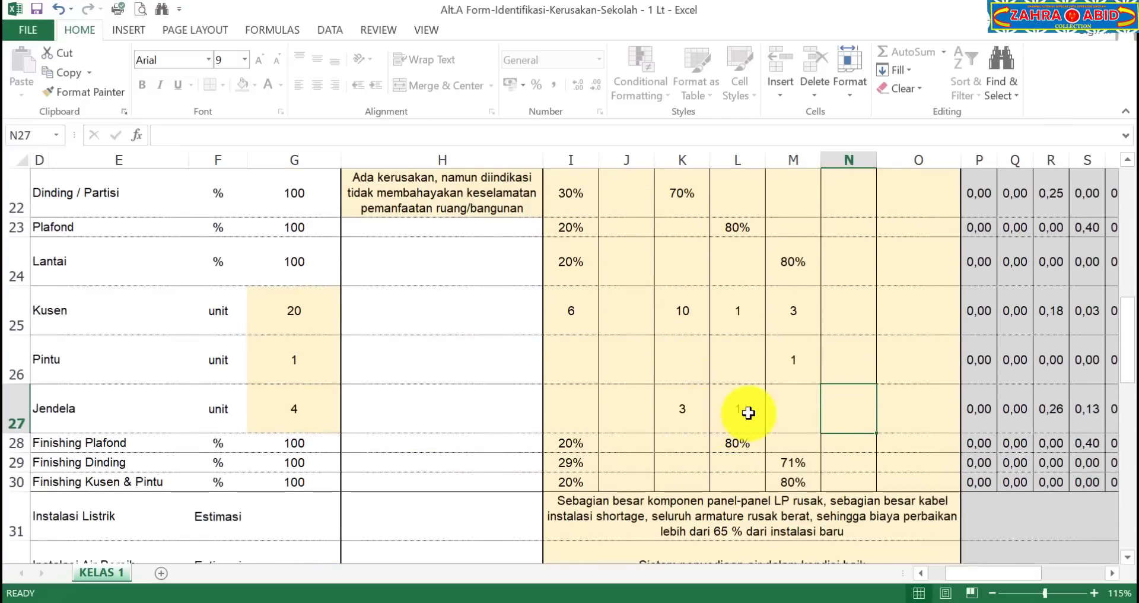
{"action": "scroll", "coordinate": [748, 413], "scroll_direction": "up", "scroll_amount": 3}
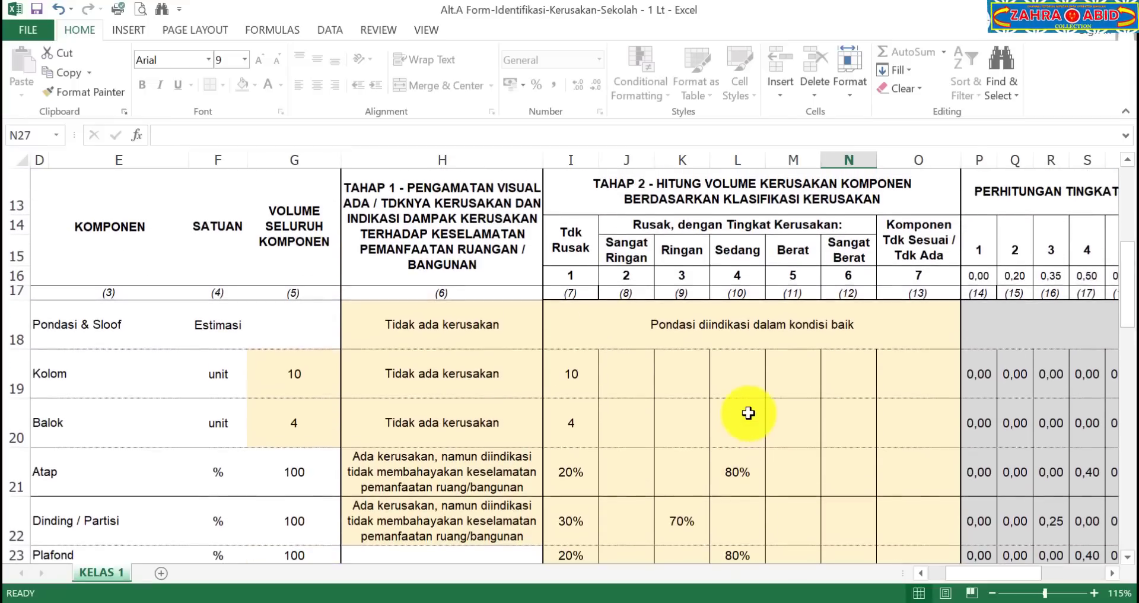
{"action": "scroll", "coordinate": [748, 413], "scroll_direction": "down", "scroll_amount": 3}
{"action": "scroll", "coordinate": [748, 412], "scroll_direction": "down", "scroll_amount": 1}
{"action": "left_click", "coordinate": [743, 302]}
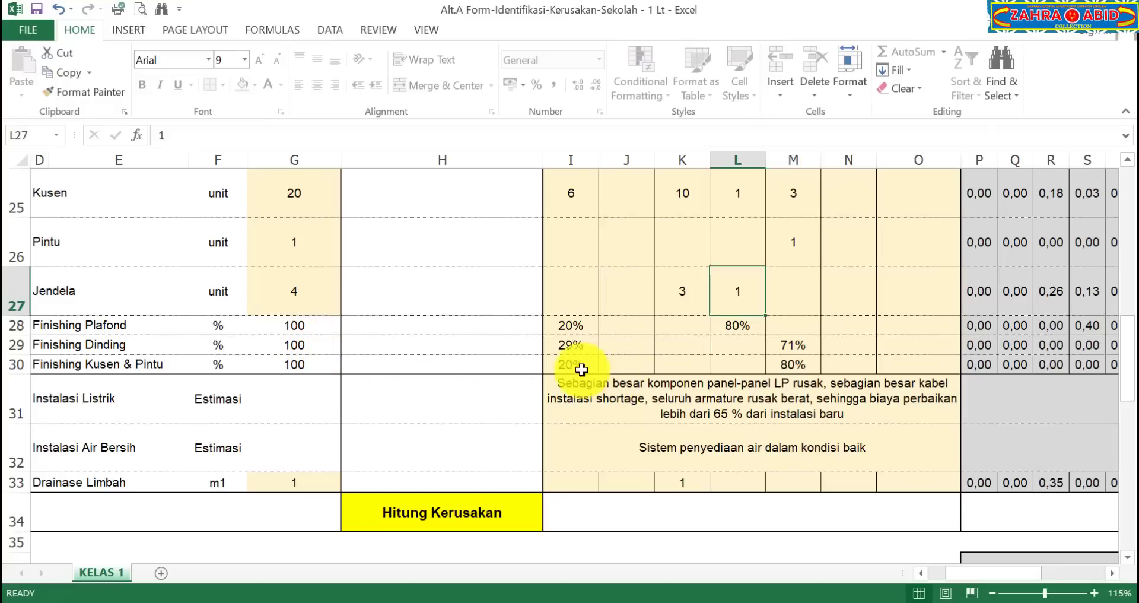
- Examine the undamaged and damaged percentages for Finishing Plafond and Finishing Dinding against the damage level headings
{"action": "left_click", "coordinate": [575, 327]}
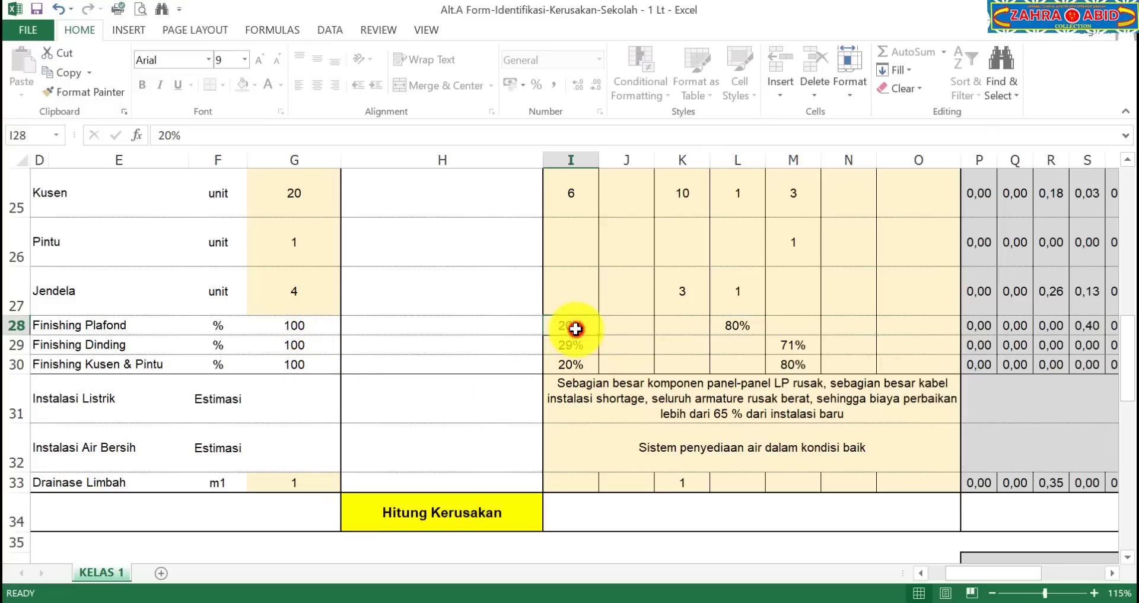
{"action": "scroll", "coordinate": [745, 358], "scroll_direction": "up", "scroll_amount": 1}
{"action": "left_click", "coordinate": [743, 441]}
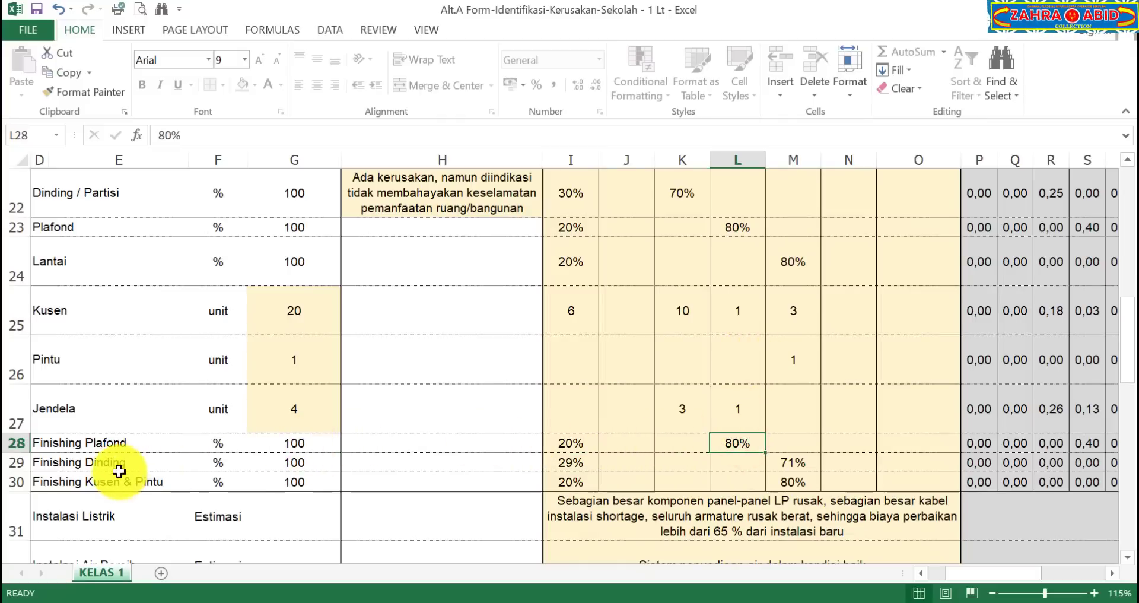
{"action": "left_click", "coordinate": [576, 463]}
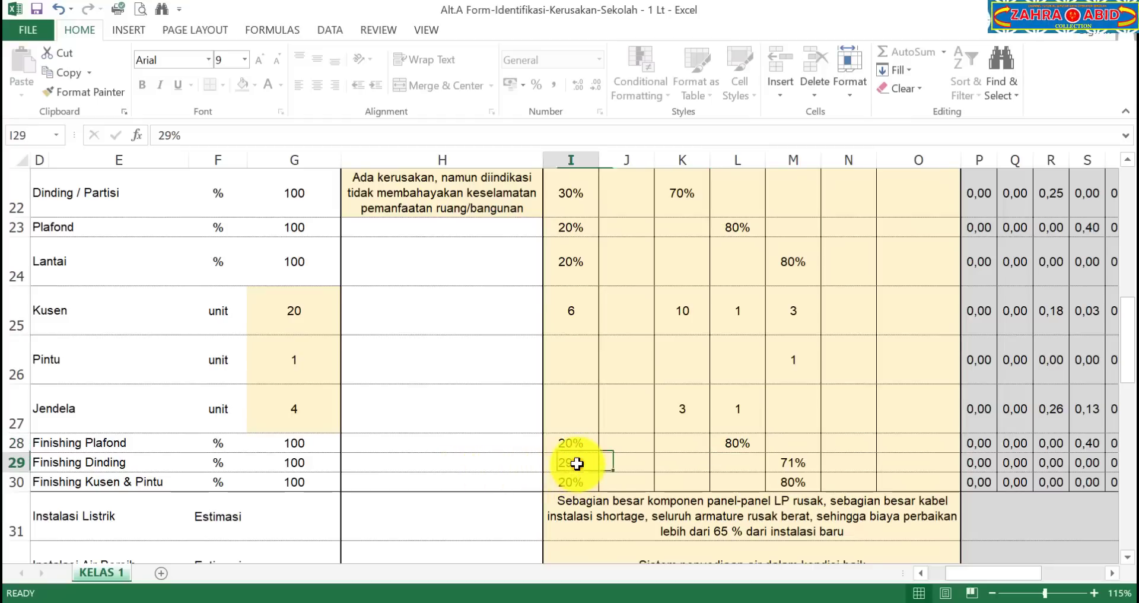
{"action": "left_click", "coordinate": [790, 468]}
{"action": "scroll", "coordinate": [790, 468], "scroll_direction": "up", "scroll_amount": 3}
{"action": "scroll", "coordinate": [791, 468], "scroll_direction": "down", "scroll_amount": 3}
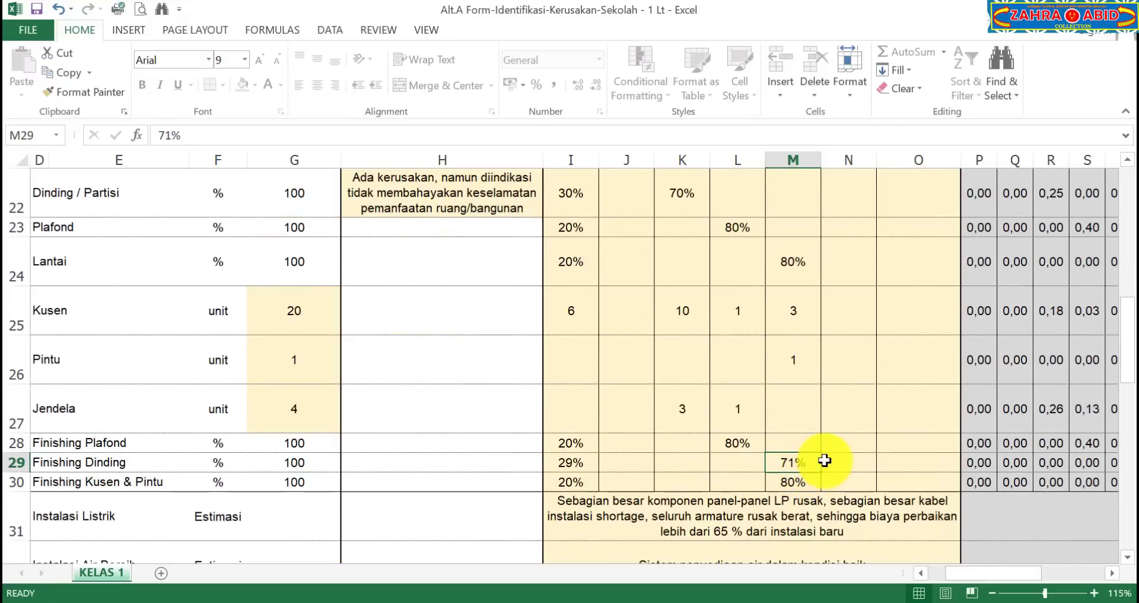
- View the building's total damage value, the damage level conclusion and the Tingkat Kerusakan ranges
{"action": "scroll", "coordinate": [823, 460], "scroll_direction": "down", "scroll_amount": 3}
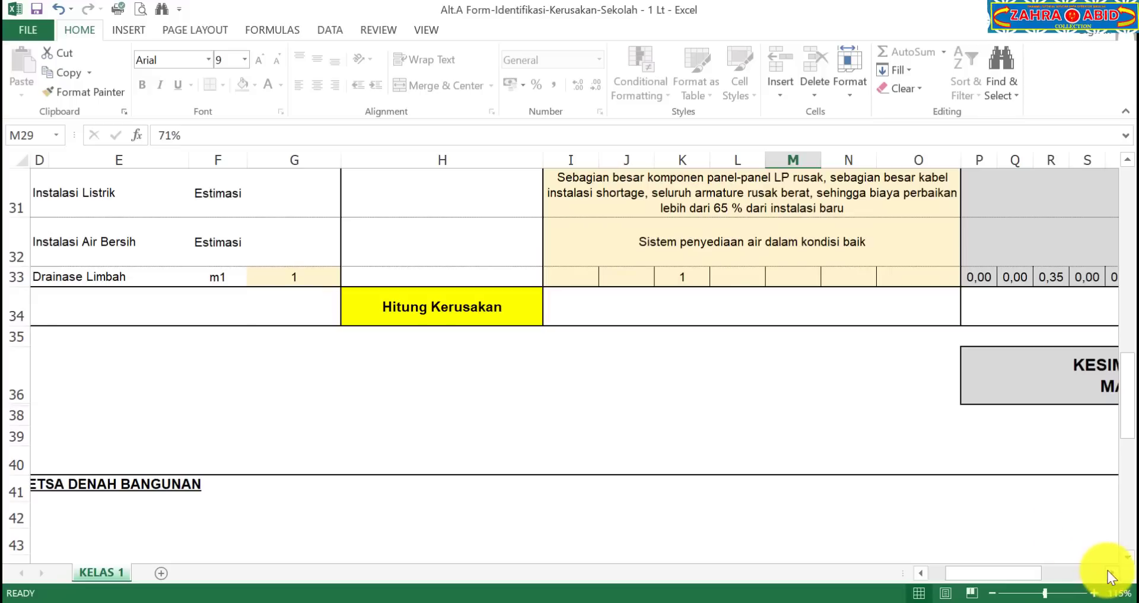
{"action": "left_click", "coordinate": [1110, 572]}
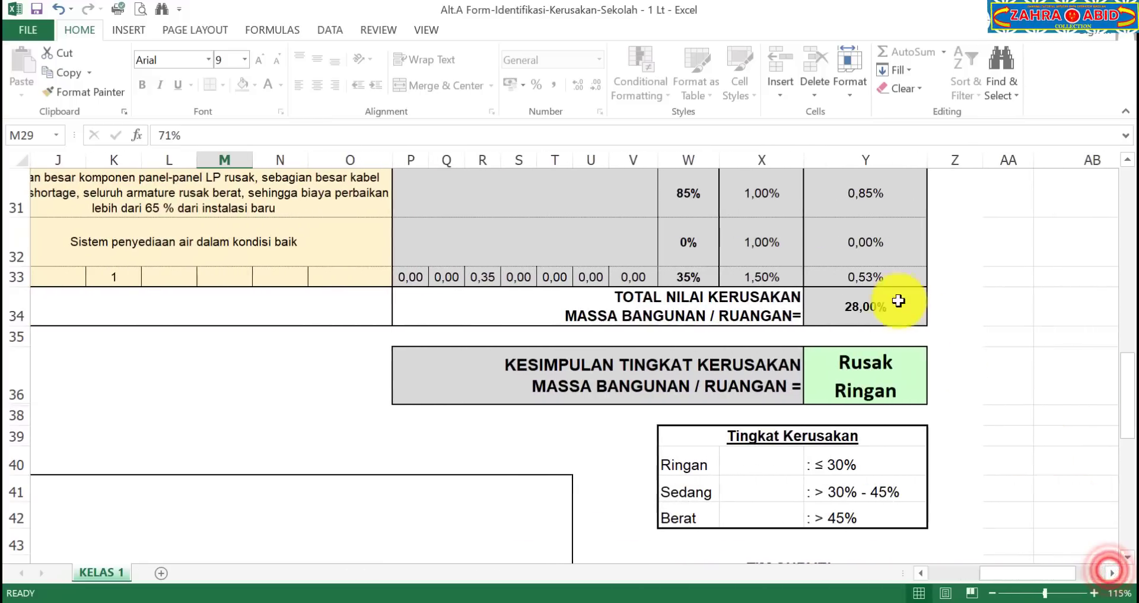
- Examine the Tahap 2 volumes and percentages of the Arsitektur components, from Dinding / Partisi through Finishing Kusen & Pintu
{"action": "left_click", "coordinate": [921, 573]}
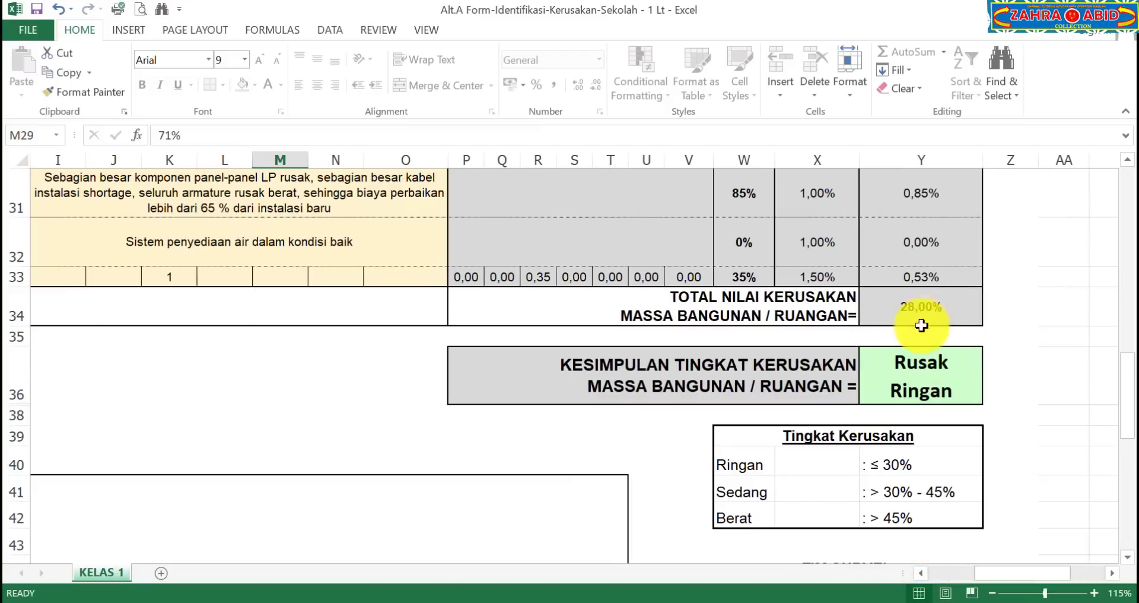
{"action": "left_click", "coordinate": [921, 573]}
{"action": "scroll", "coordinate": [522, 320], "scroll_direction": "up", "scroll_amount": 4}
{"action": "scroll", "coordinate": [630, 407], "scroll_direction": "down", "scroll_amount": 1}
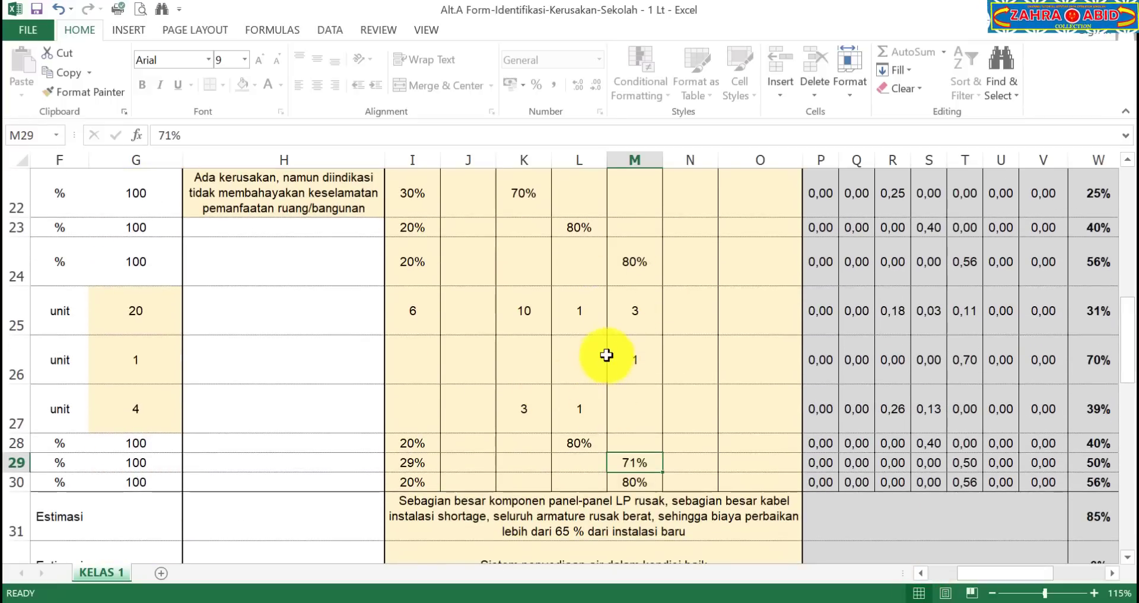
{"action": "left_click", "coordinate": [921, 575]}
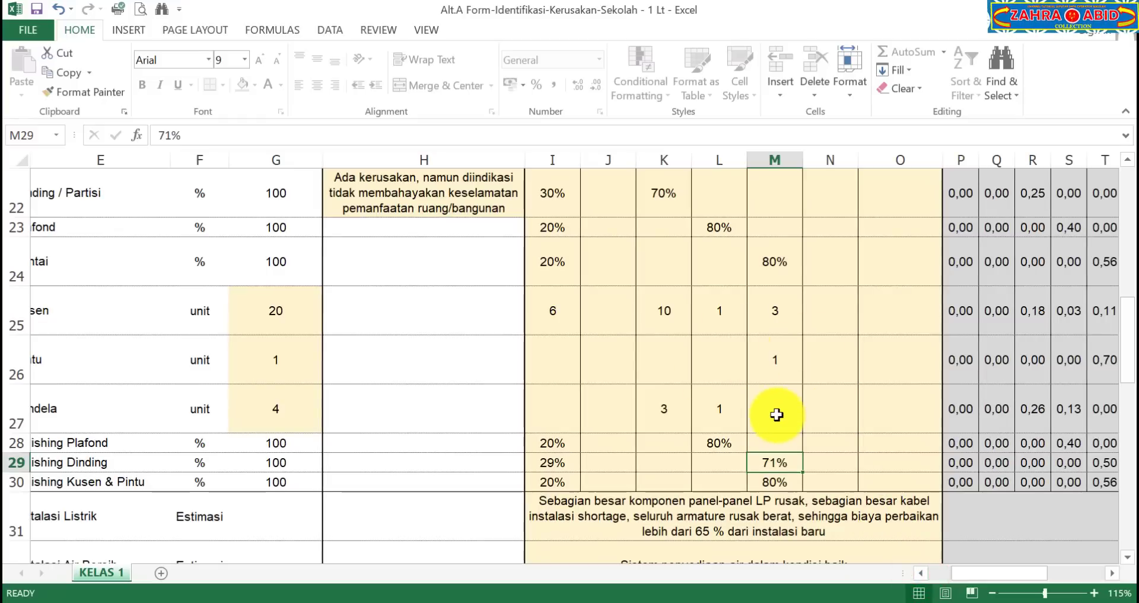
{"action": "left_click", "coordinate": [921, 573]}
{"action": "left_click", "coordinate": [921, 573]}
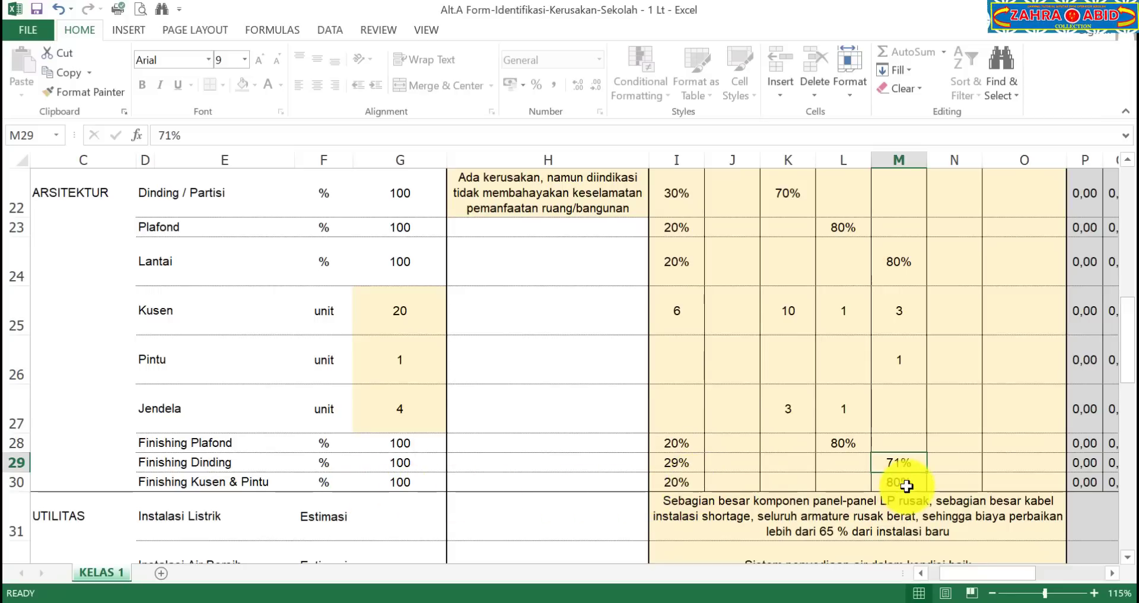
{"action": "scroll", "coordinate": [907, 485], "scroll_direction": "up", "scroll_amount": 3}
{"action": "scroll", "coordinate": [907, 485], "scroll_direction": "down", "scroll_amount": 3}
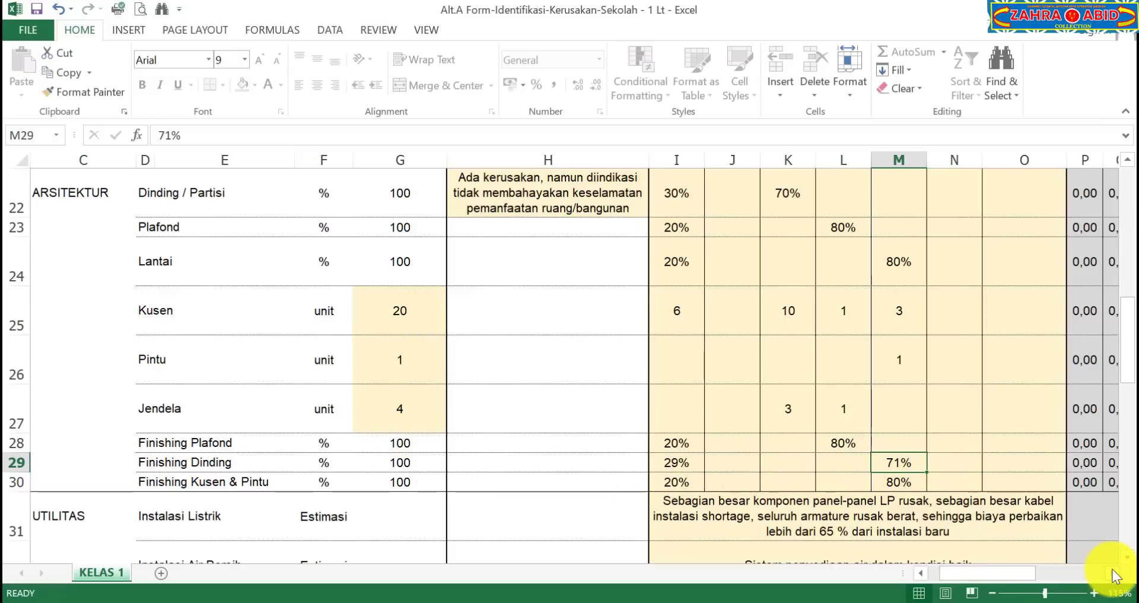
- Review the condition descriptions available for the Instalasi Listrik and Instalasi Air Bersih estimates
{"action": "scroll", "coordinate": [361, 509], "scroll_direction": "down", "scroll_amount": 1}
{"action": "left_click", "coordinate": [996, 418]}
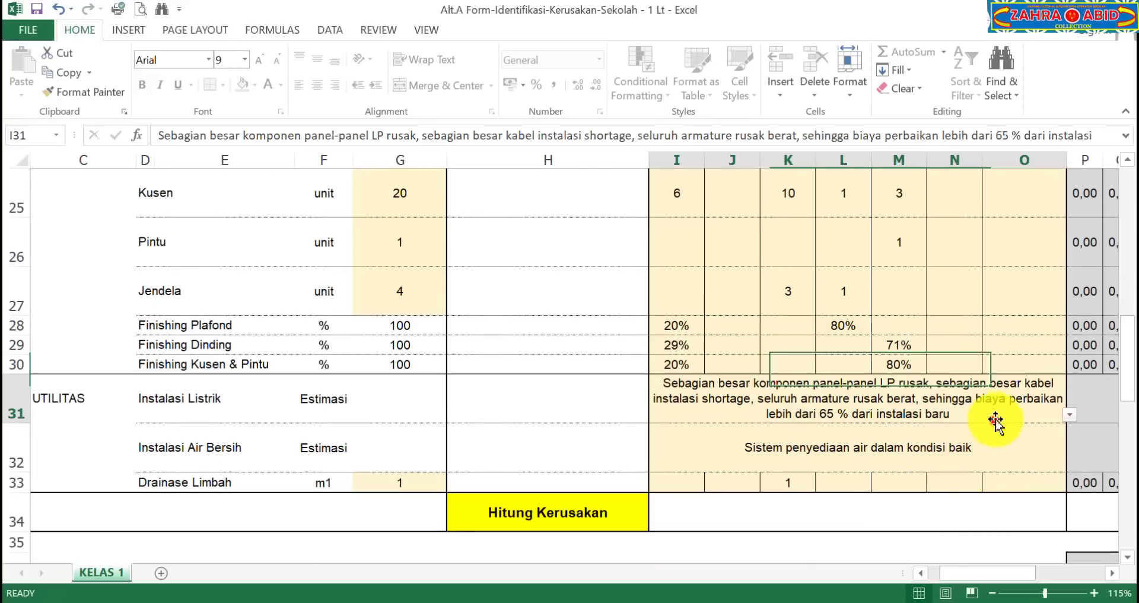
{"action": "left_click", "coordinate": [1070, 414]}
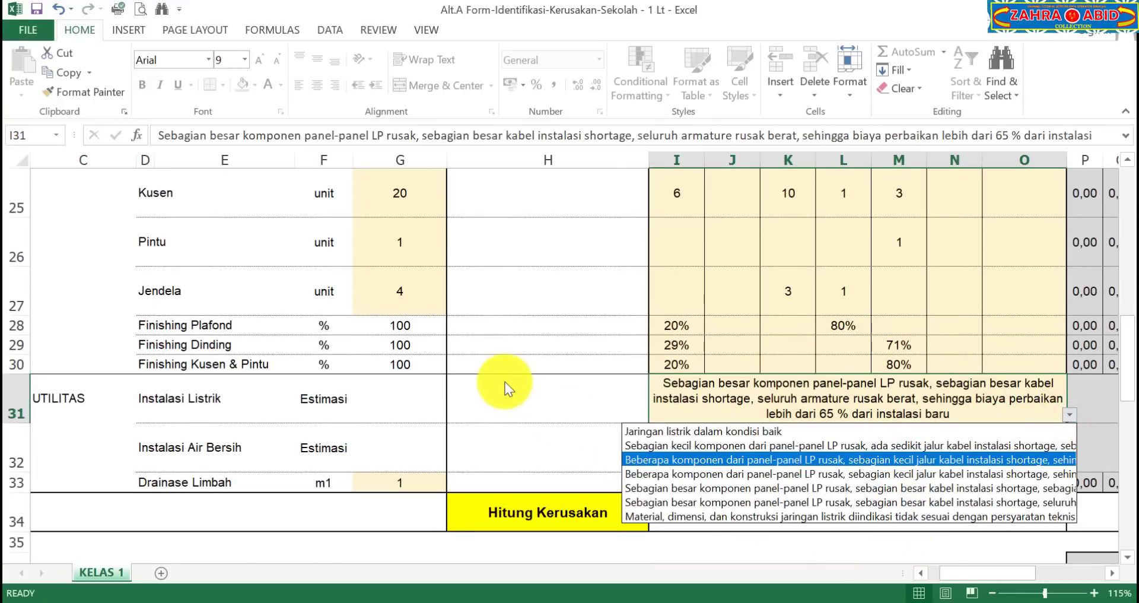
{"action": "left_click", "coordinate": [522, 394]}
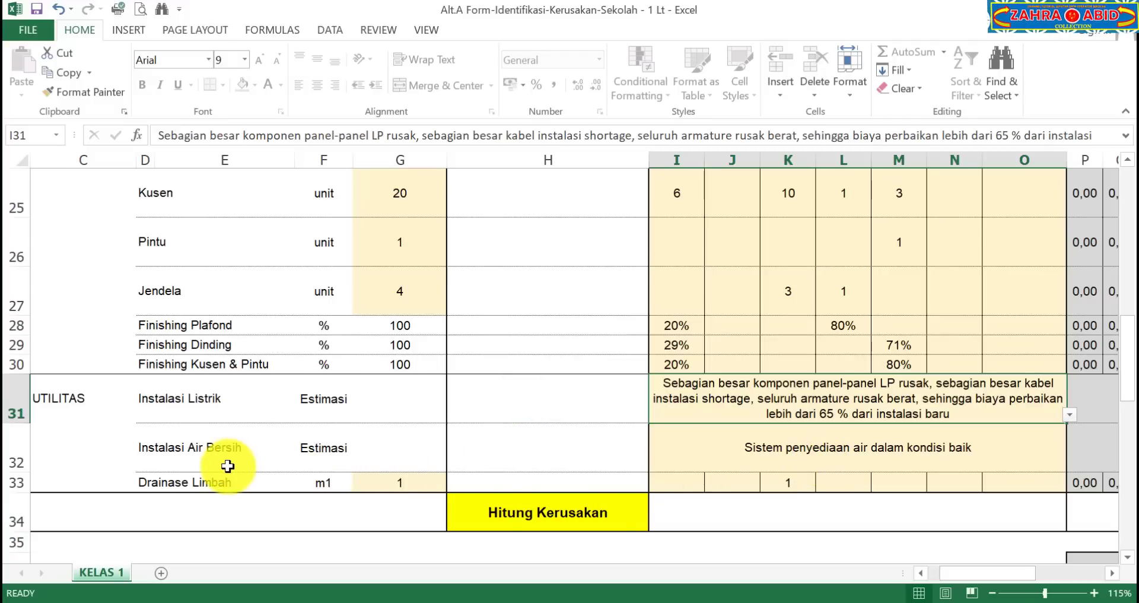
{"action": "left_click", "coordinate": [950, 460]}
{"action": "left_click", "coordinate": [1069, 463]}
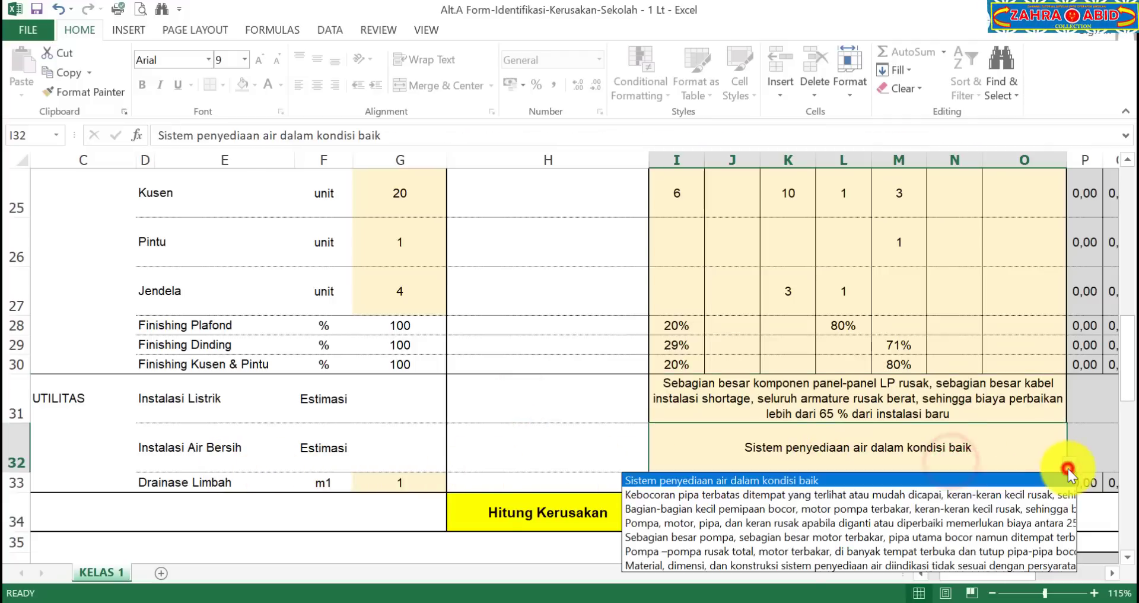
{"action": "left_click", "coordinate": [569, 426]}
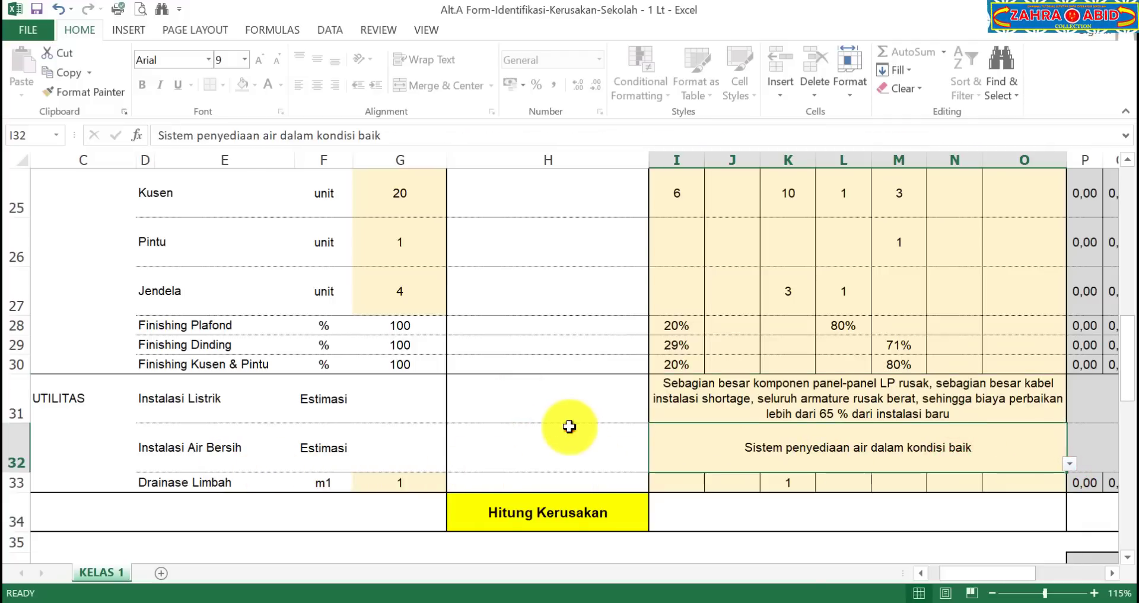
- Check Drainase Limbah's total component volume and its Tahap 2 entry against the damage level headings
{"action": "left_click", "coordinate": [415, 478]}
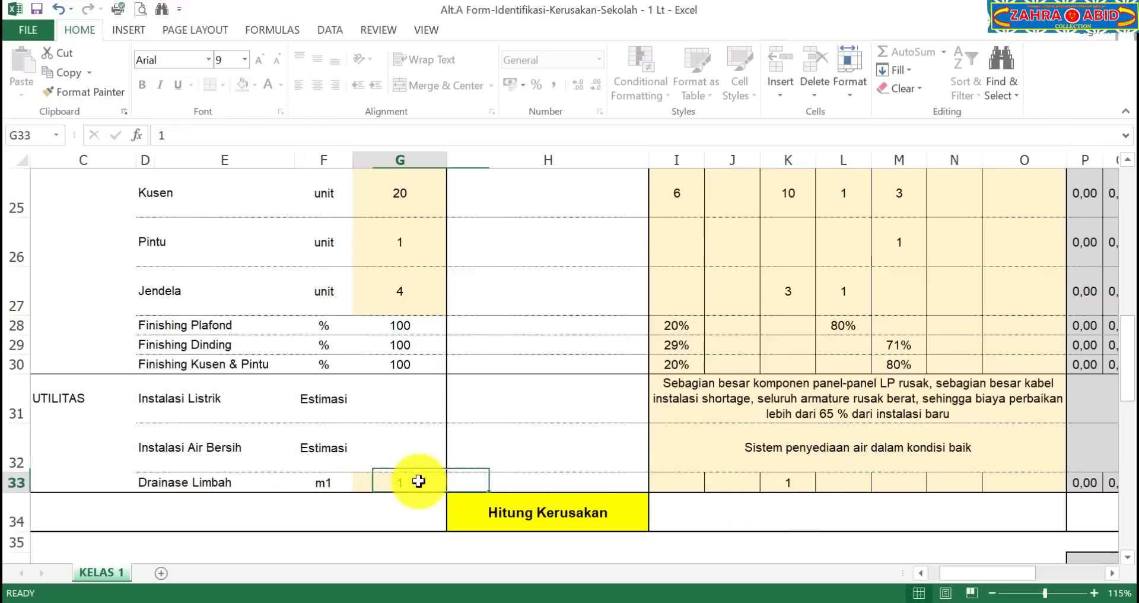
{"action": "left_click", "coordinate": [774, 484]}
{"action": "scroll", "coordinate": [781, 488], "scroll_direction": "up", "scroll_amount": 5}
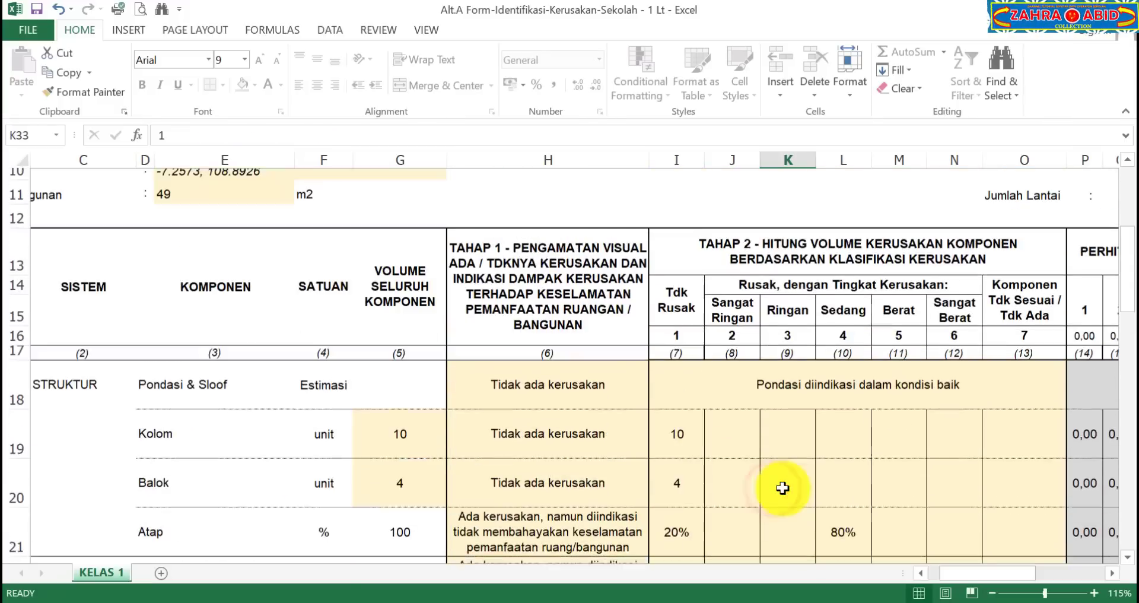
{"action": "scroll", "coordinate": [782, 488], "scroll_direction": "down", "scroll_amount": 4}
{"action": "scroll", "coordinate": [783, 488], "scroll_direction": "down", "scroll_amount": 1}
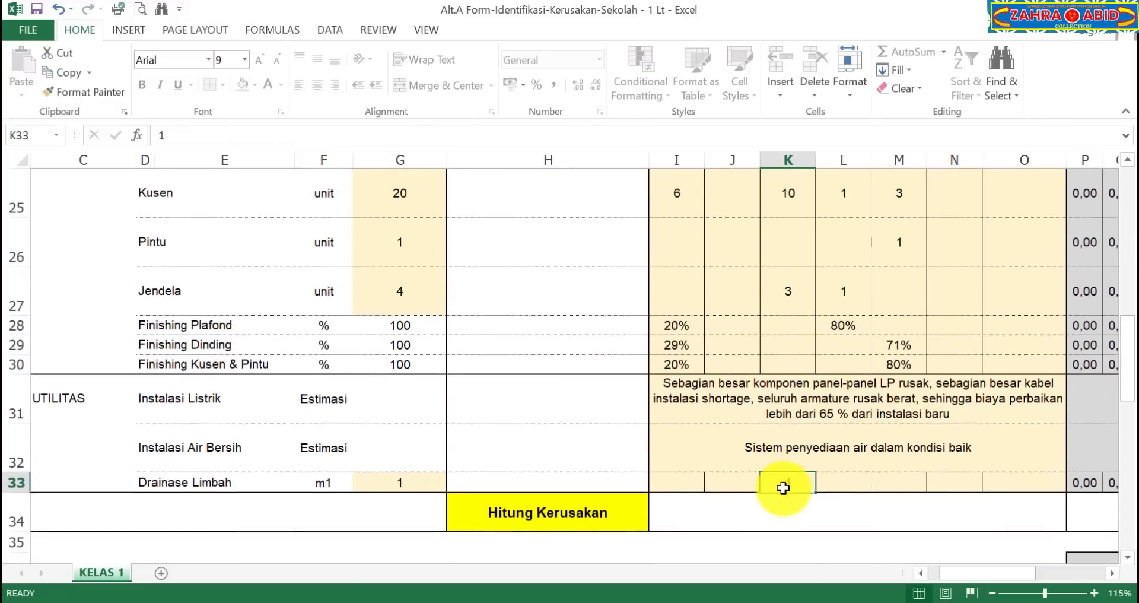
- Compare the form's total damage value and conclusion with the Kondisi Ruang entry for Ruang Kelas 1 in Dapodik, and return to Excel
{"action": "scroll", "coordinate": [784, 486], "scroll_direction": "down", "scroll_amount": 2, "text": "ctrl"}
{"action": "left_click", "coordinate": [1112, 573]}
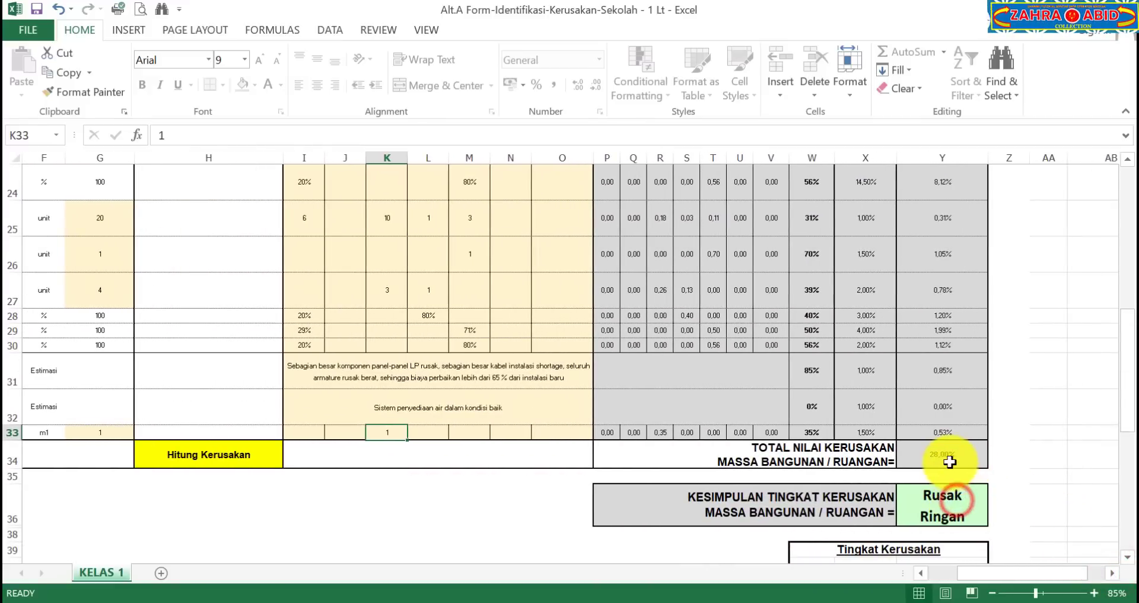
{"action": "scroll", "coordinate": [946, 463], "scroll_direction": "up", "scroll_amount": 1, "text": "ctrl"}
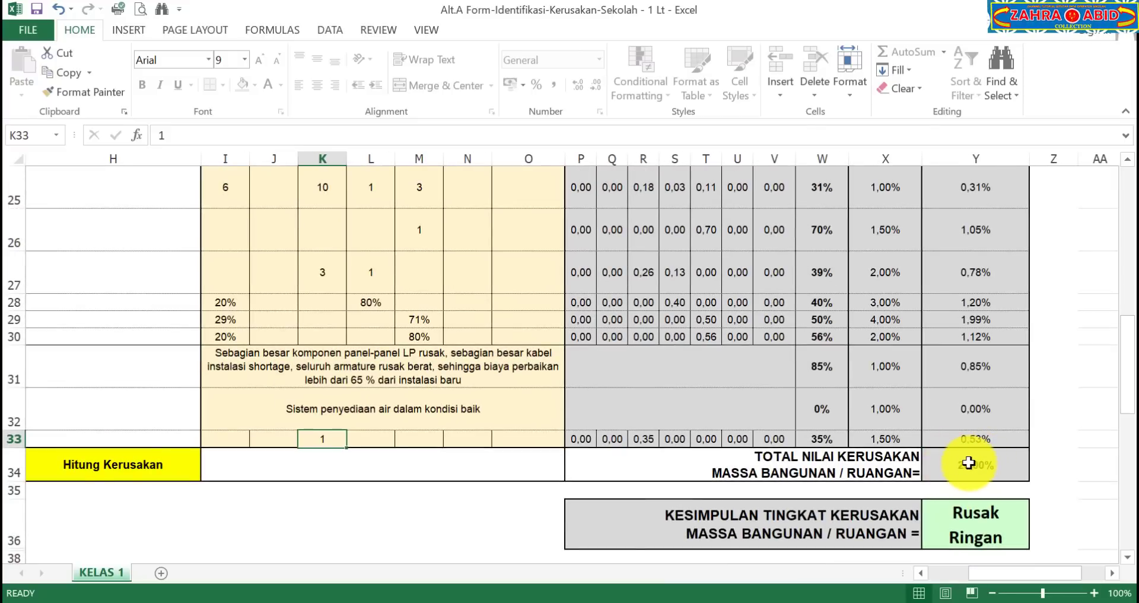
{"action": "left_click", "coordinate": [305, 596]}
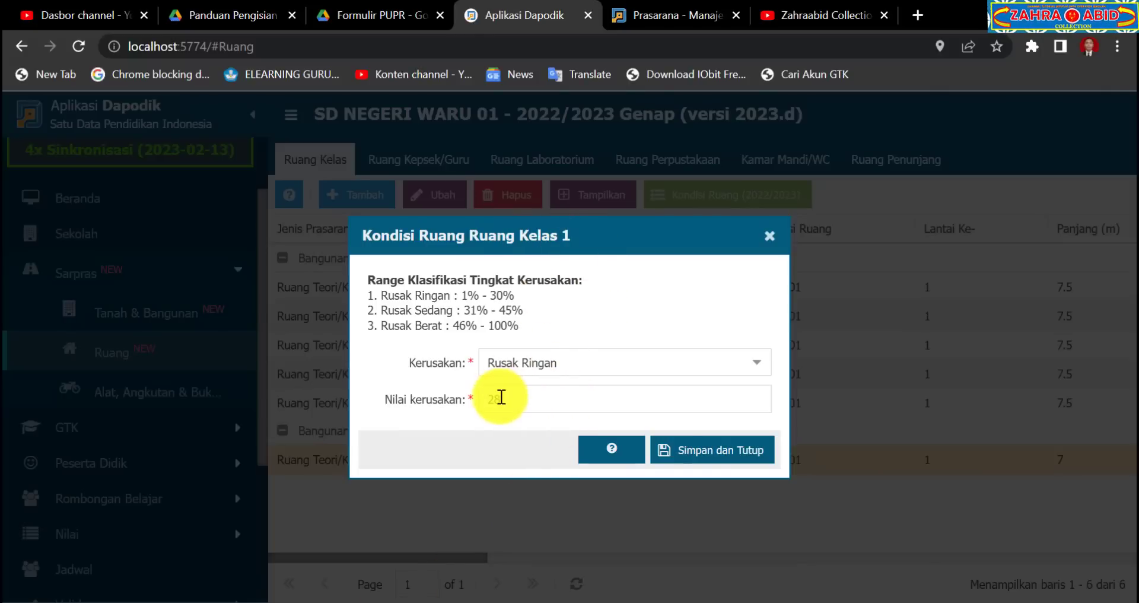
{"action": "left_click", "coordinate": [418, 598]}
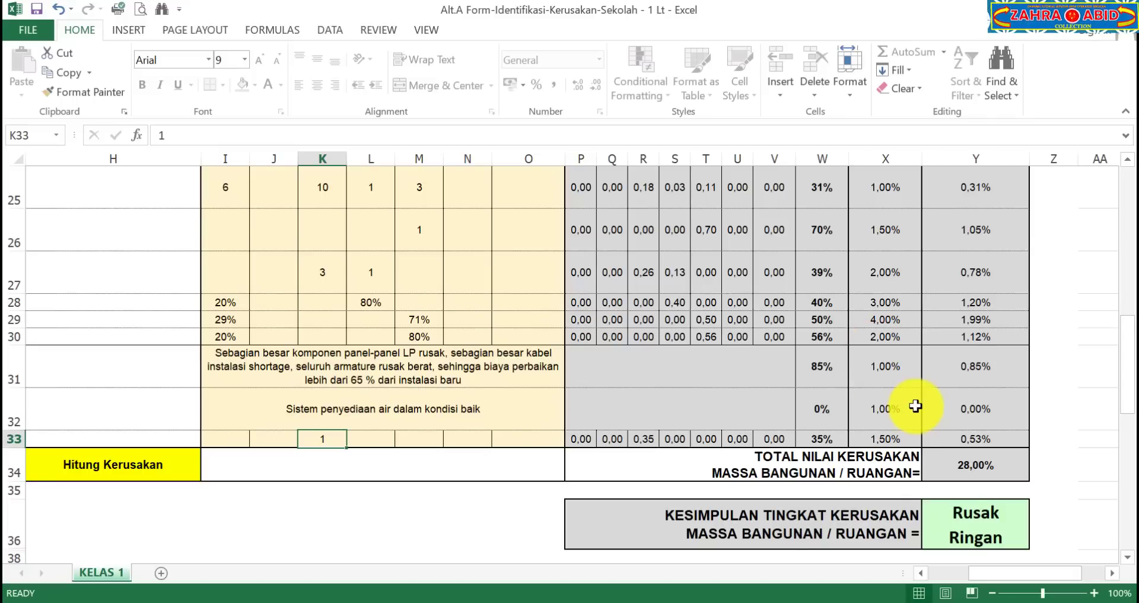
- View the survey team and agency approval signatures, and return to the damage level conclusion
{"action": "scroll", "coordinate": [920, 400], "scroll_direction": "down", "scroll_amount": 6}
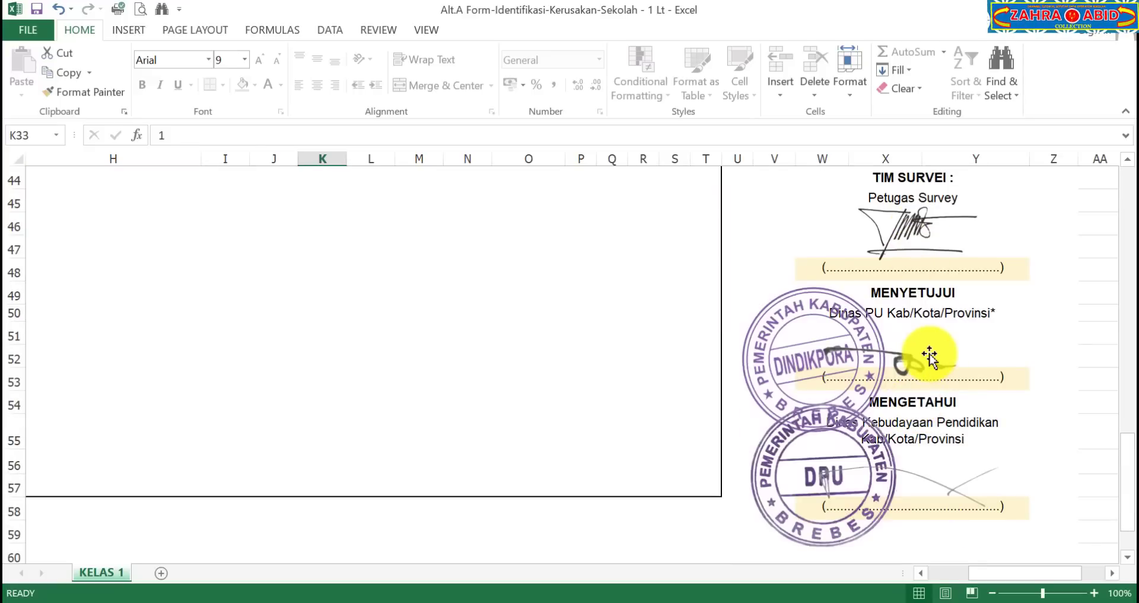
{"action": "scroll", "coordinate": [930, 356], "scroll_direction": "up", "scroll_amount": 4}
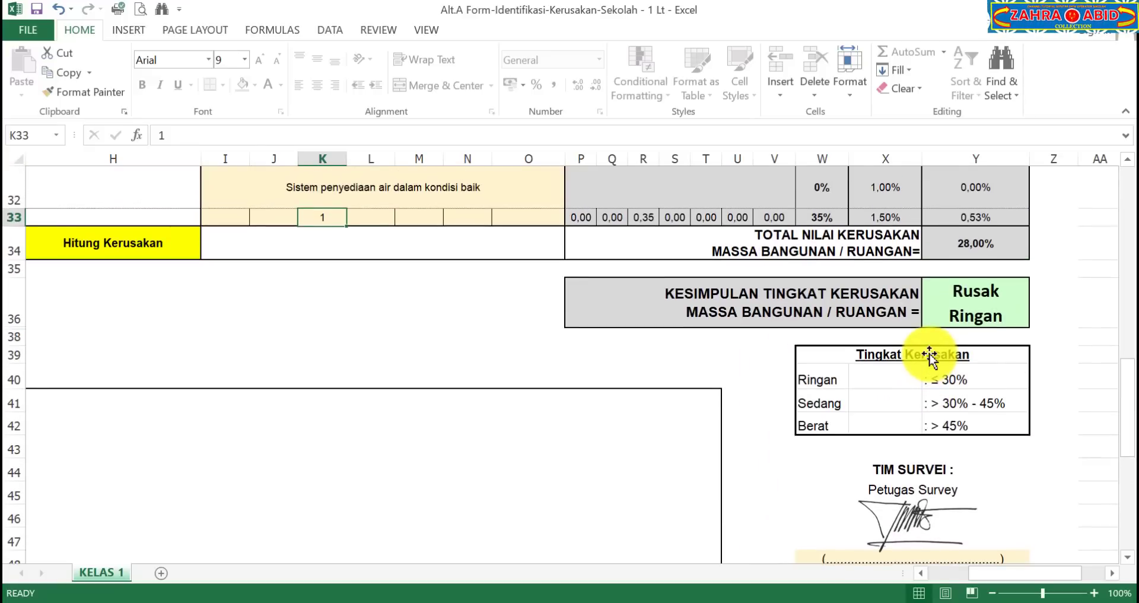
{"action": "scroll", "coordinate": [930, 356], "scroll_direction": "up", "scroll_amount": 1}
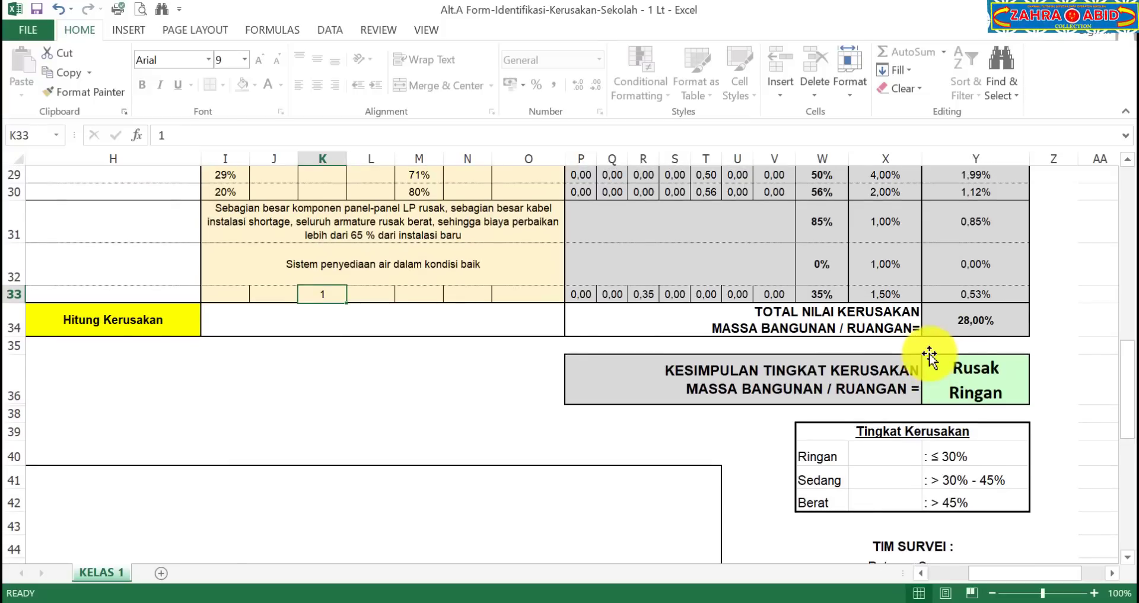
- Examine the damage calculation columns per component, from Pondasi & Sloof down to the building's total damage value
{"action": "scroll", "coordinate": [929, 356], "scroll_direction": "up", "scroll_amount": 3}
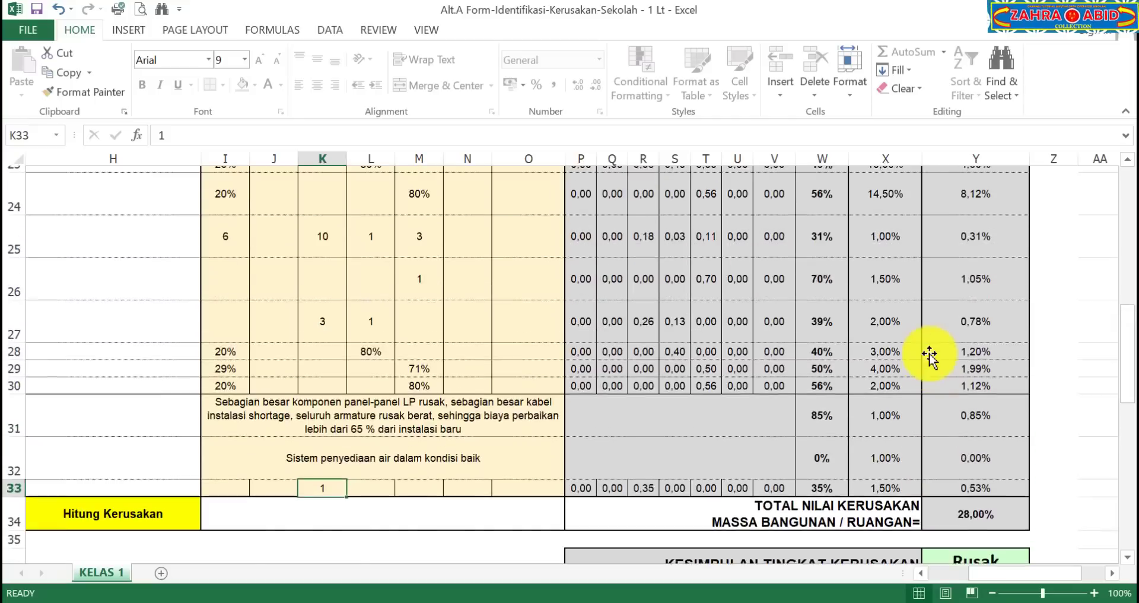
{"action": "left_click", "coordinate": [920, 573]}
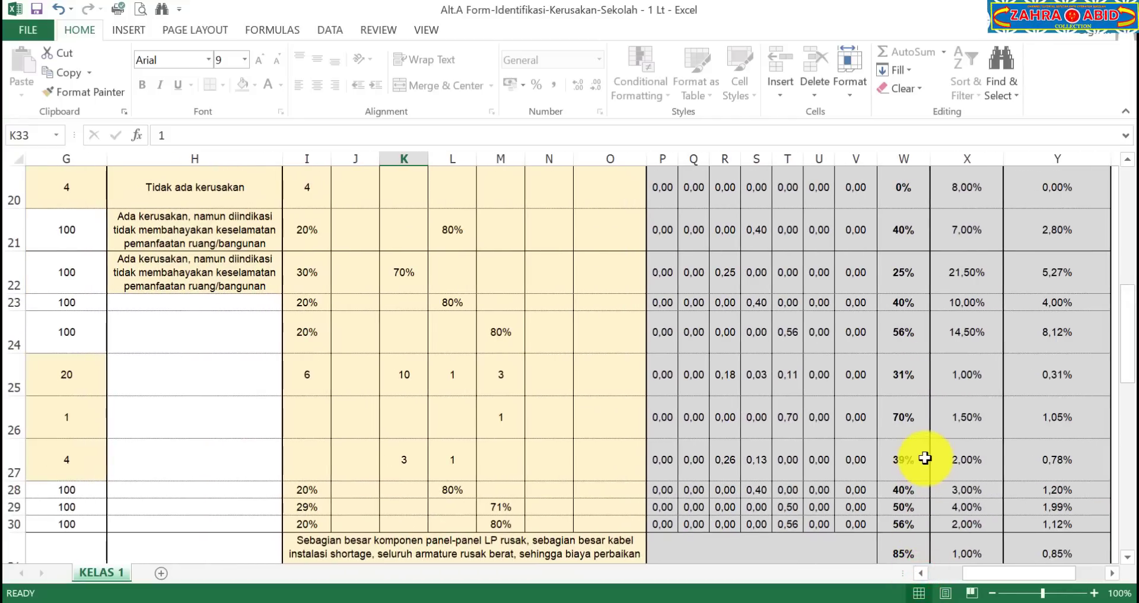
{"action": "scroll", "coordinate": [900, 368], "scroll_direction": "up", "scroll_amount": 2}
{"action": "scroll", "coordinate": [900, 368], "scroll_direction": "up", "scroll_amount": 2}
{"action": "scroll", "coordinate": [900, 368], "scroll_direction": "down", "scroll_amount": 3}
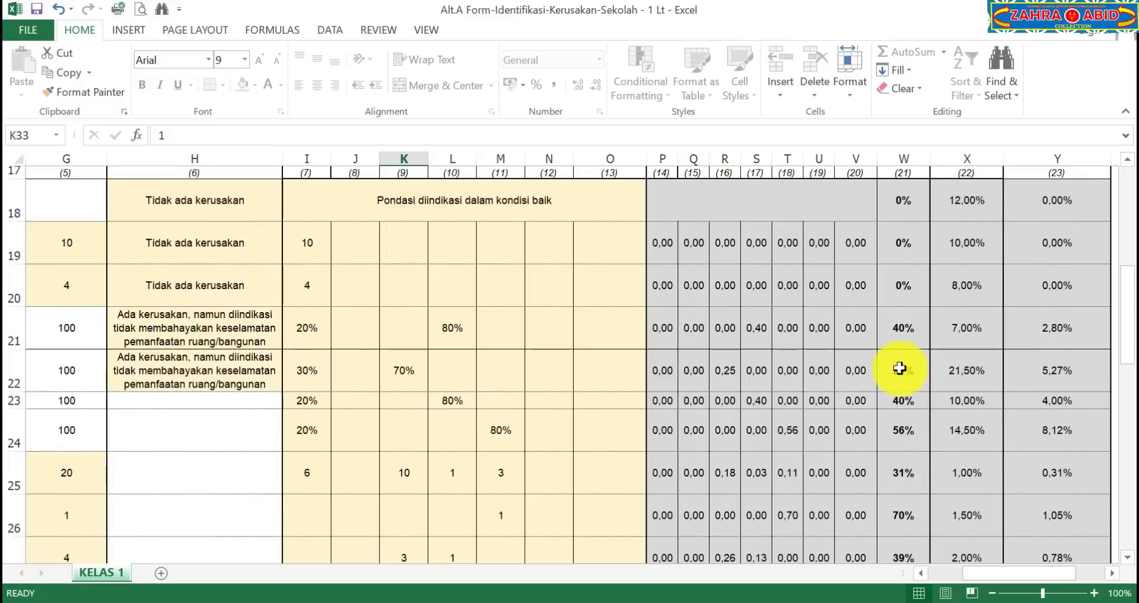
{"action": "scroll", "coordinate": [842, 497], "scroll_direction": "down", "scroll_amount": 2}
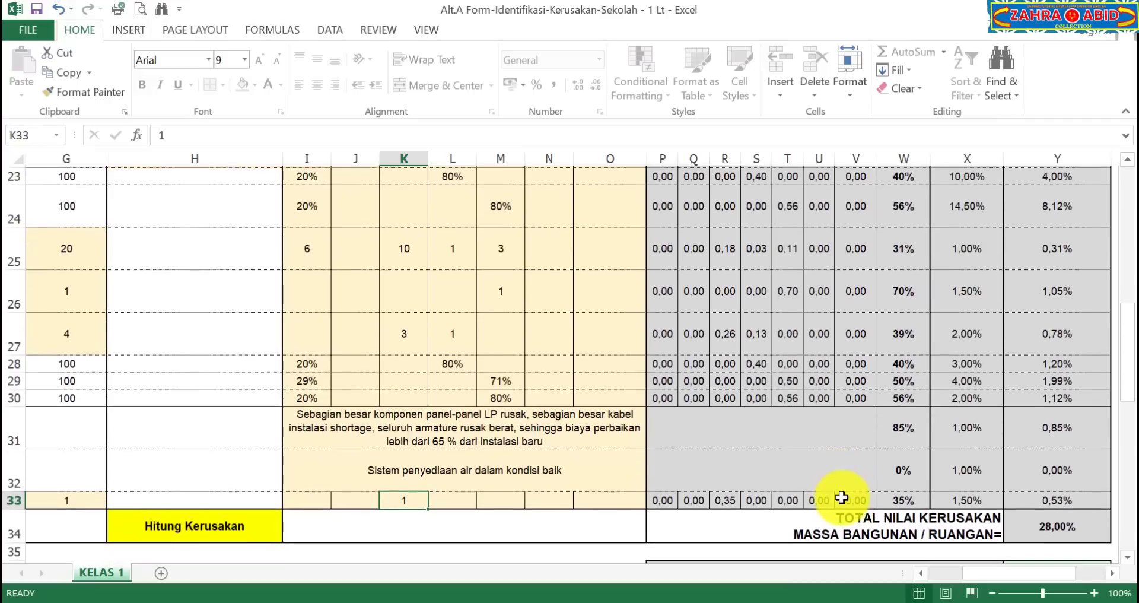
- Review the Tahap 1 and Tahap 2 sections and the building identity fields at the start of the form
{"action": "left_click", "coordinate": [919, 573]}
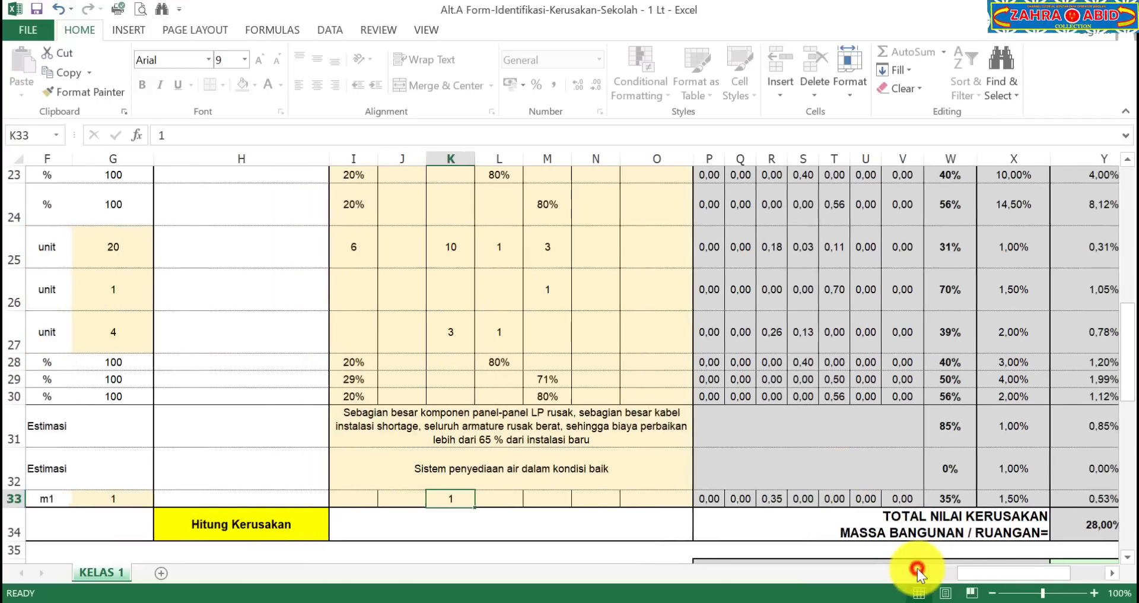
{"action": "left_click", "coordinate": [920, 572]}
{"action": "scroll", "coordinate": [783, 486], "scroll_direction": "up", "scroll_amount": 2}
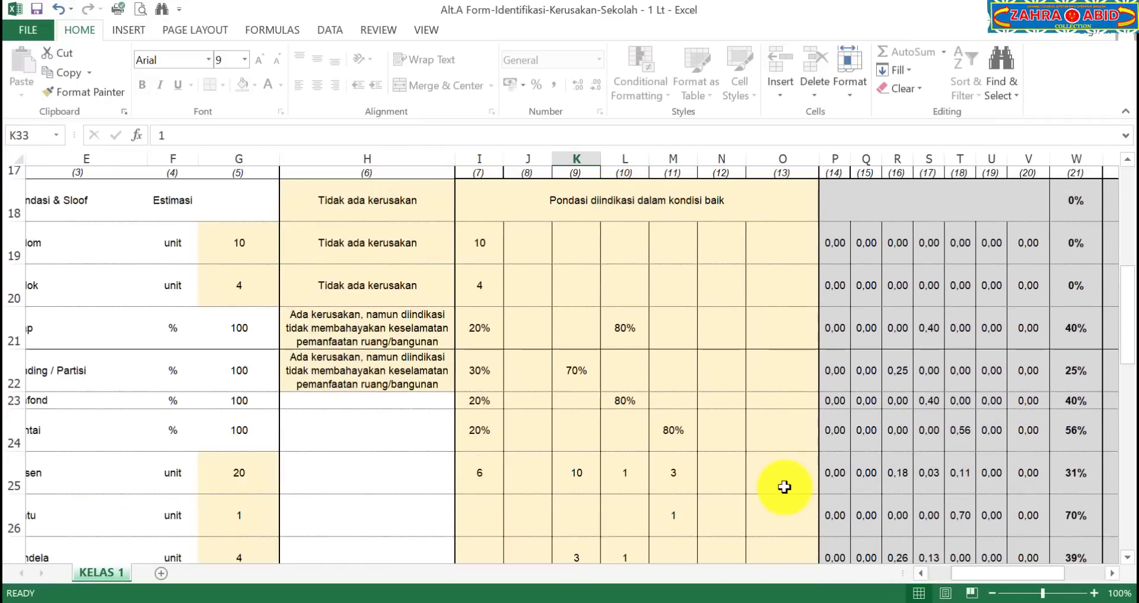
{"action": "scroll", "coordinate": [784, 486], "scroll_direction": "up", "scroll_amount": 2}
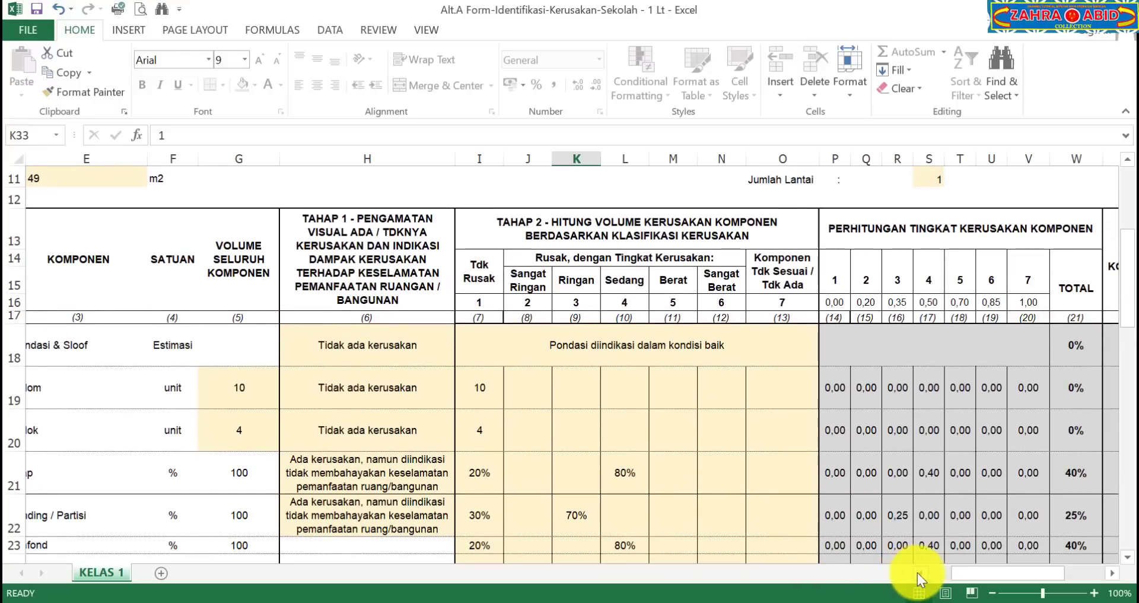
{"action": "left_click", "coordinate": [920, 573]}
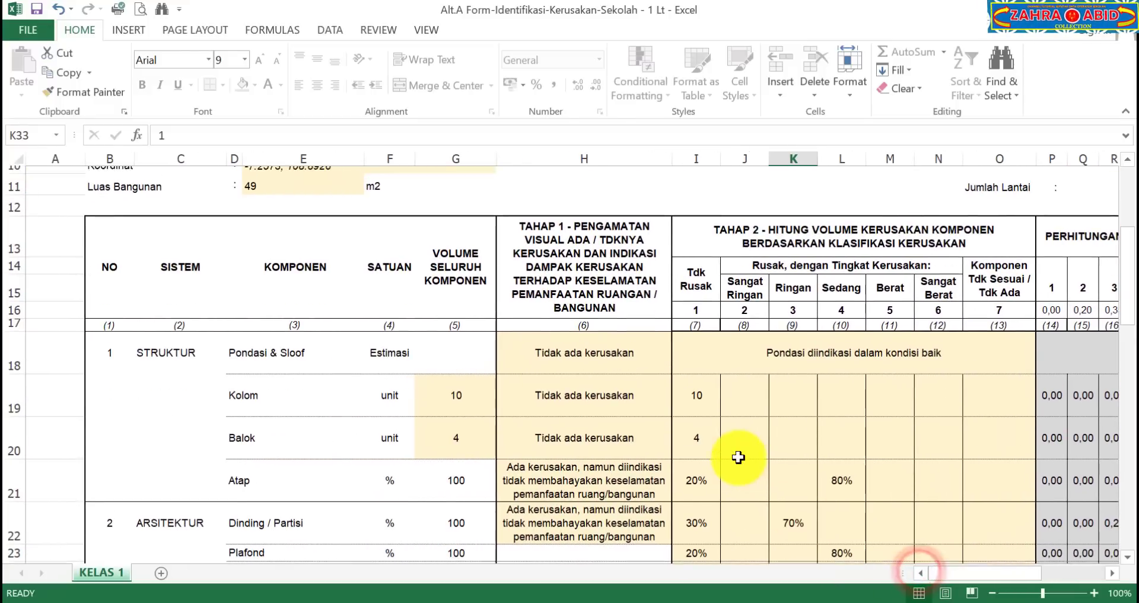
{"action": "scroll", "coordinate": [738, 457], "scroll_direction": "up", "scroll_amount": 2}
{"action": "scroll", "coordinate": [738, 457], "scroll_direction": "up", "scroll_amount": 1}
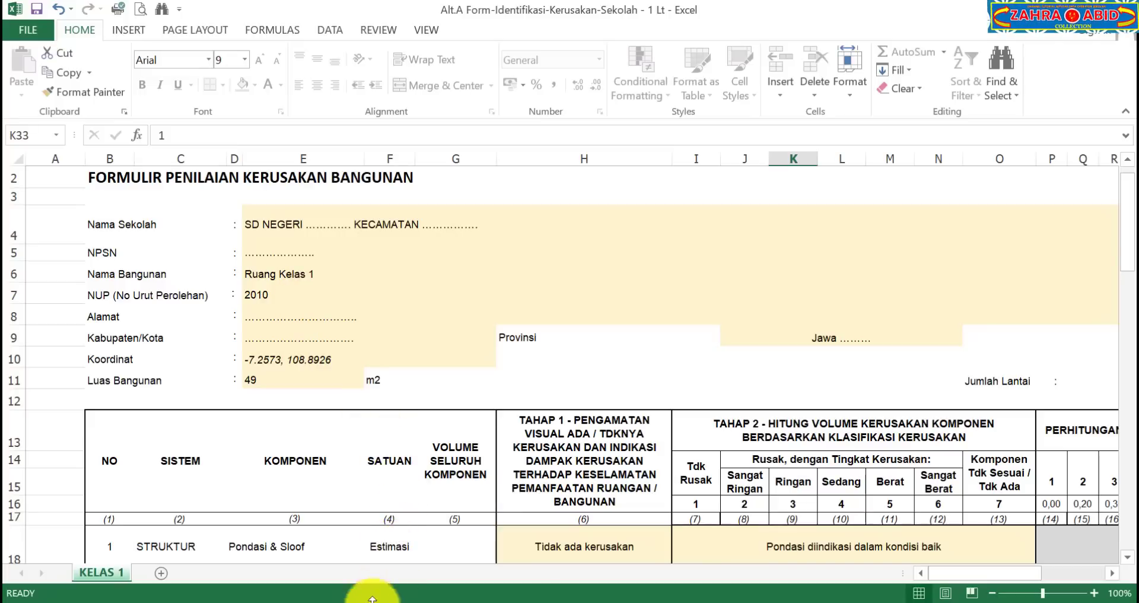
- Switch to the Prasarana page of Manajemen Dapodik in the browser and view its Bangunan table
{"action": "left_click", "coordinate": [298, 602]}
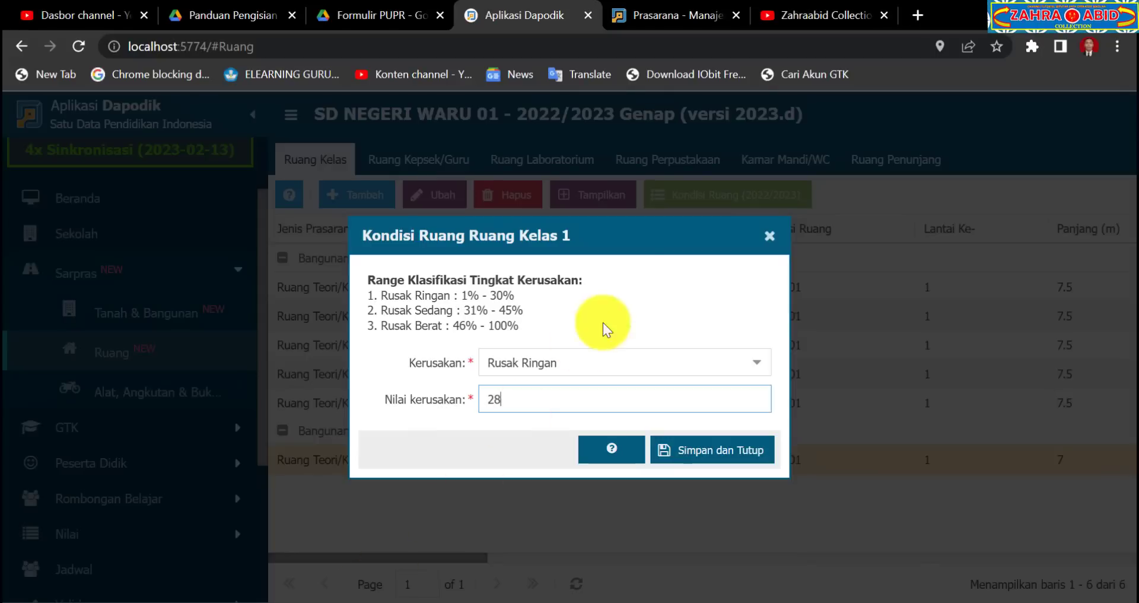
{"action": "left_click", "coordinate": [667, 17]}
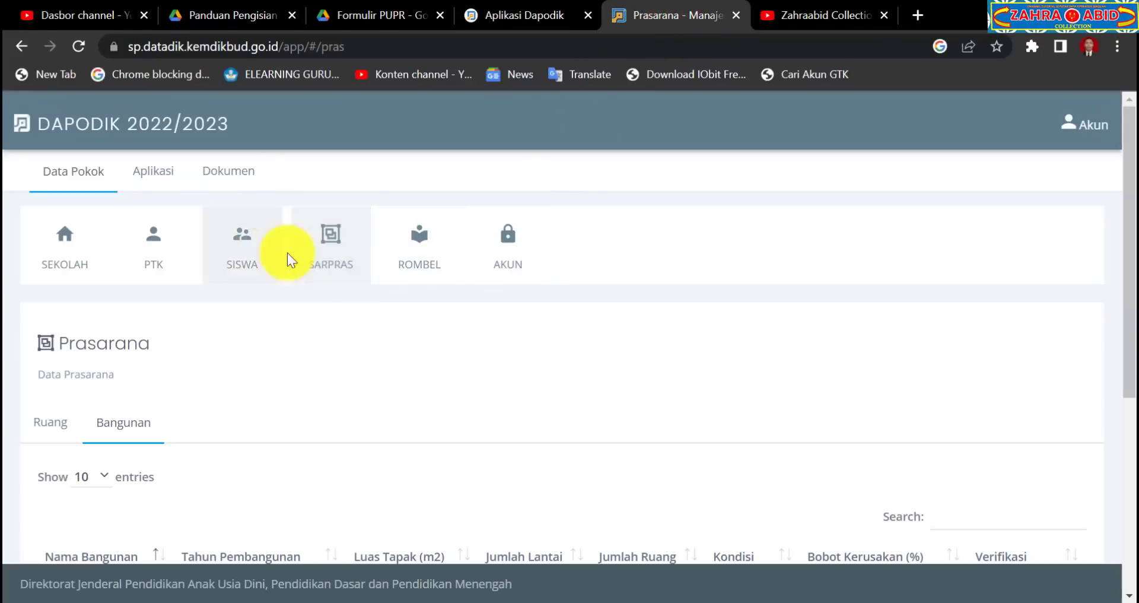
{"action": "scroll", "coordinate": [842, 507], "scroll_direction": "down", "scroll_amount": 3}
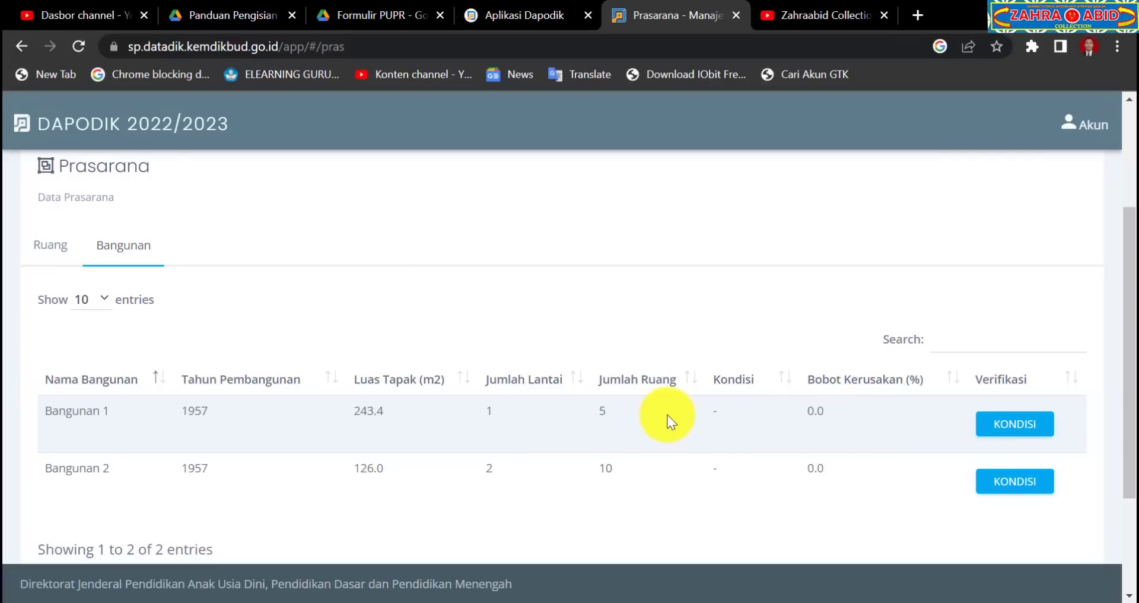
- Compare the Excel form's total damage value and conclusion with the building condition columns on the Prasarana page
{"action": "left_click", "coordinate": [422, 602]}
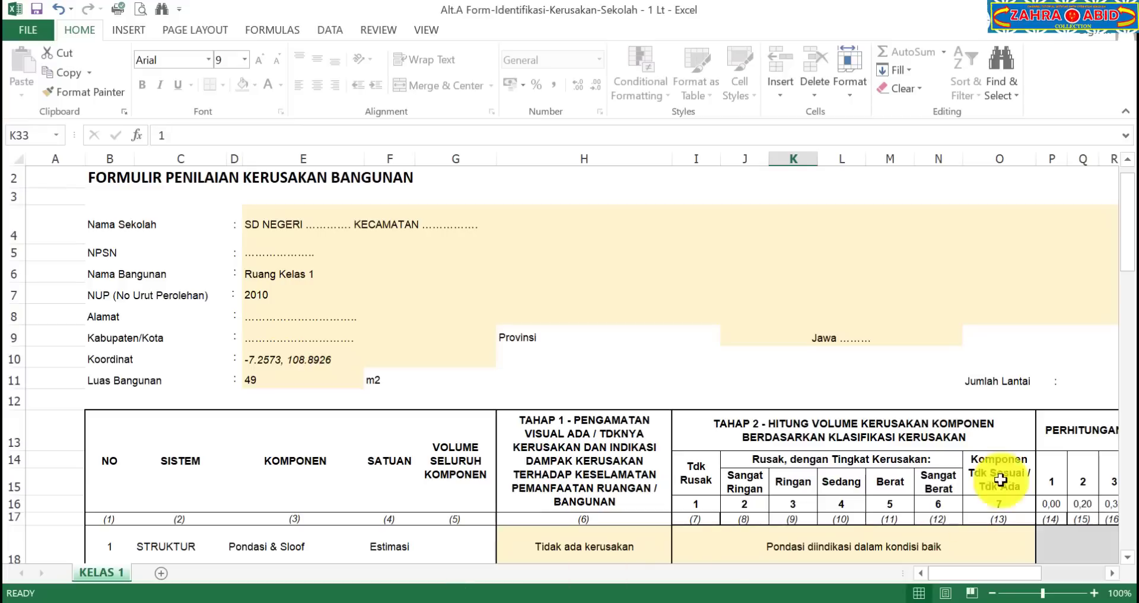
{"action": "scroll", "coordinate": [997, 469], "scroll_direction": "down", "scroll_amount": 8}
{"action": "left_click", "coordinate": [1097, 573]}
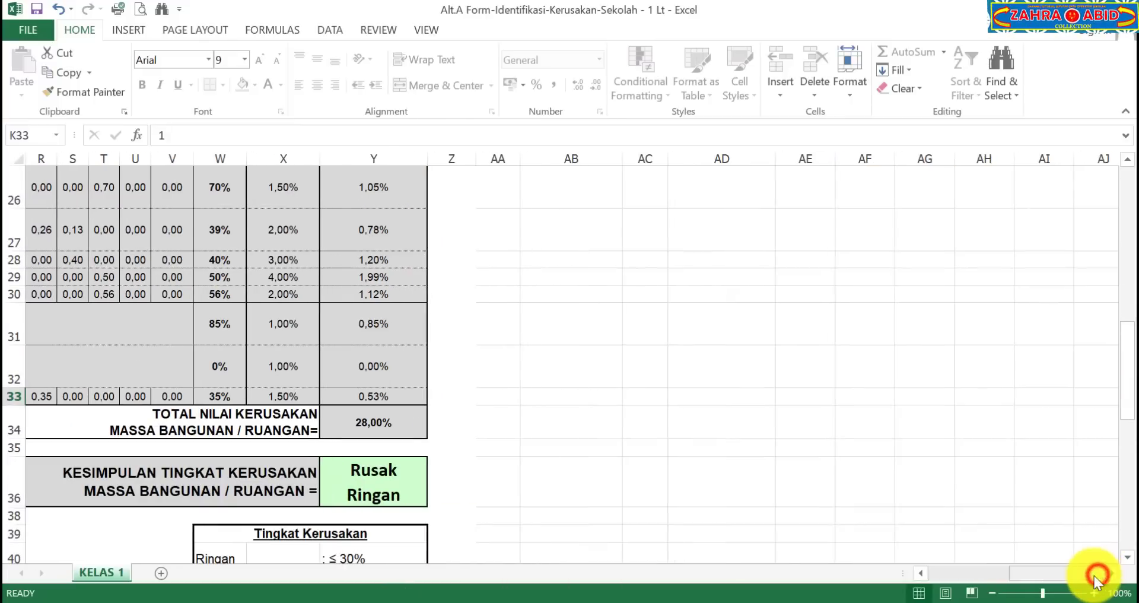
{"action": "left_click", "coordinate": [313, 601]}
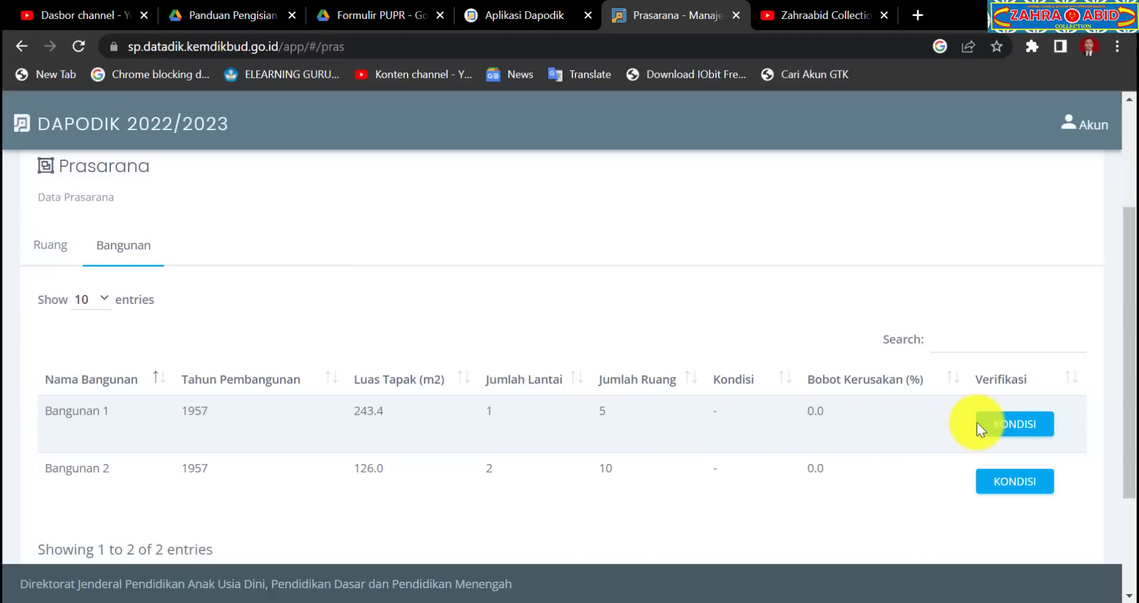
- Open the condition information of Bangunan 1 and view its Kerusakan (%) field and Berkas Penilaian section
{"action": "left_click", "coordinate": [992, 426]}
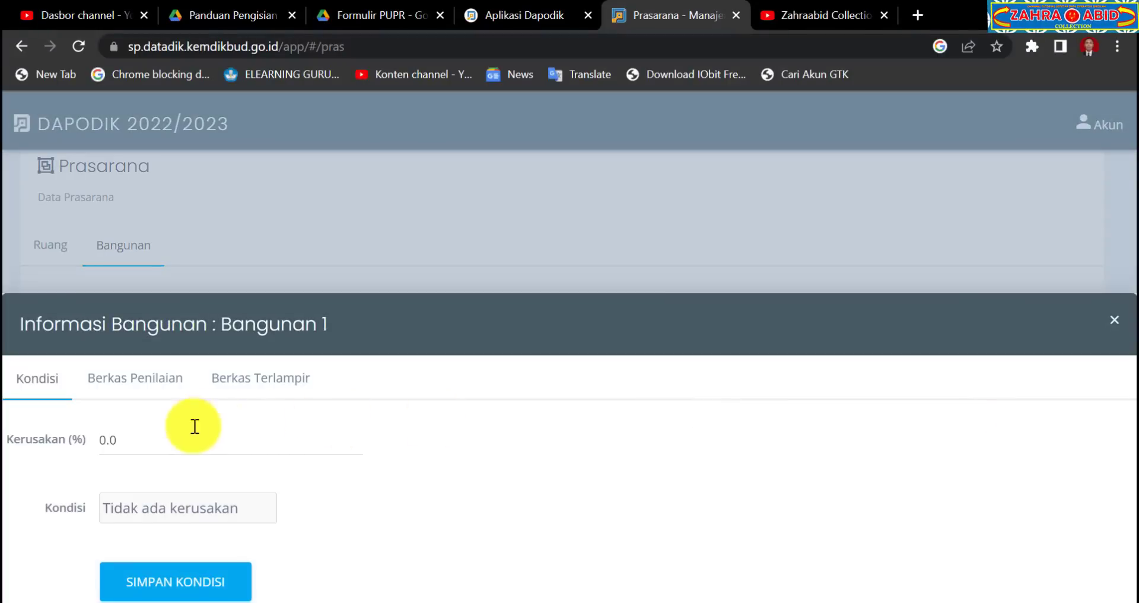
{"action": "left_click", "coordinate": [182, 435]}
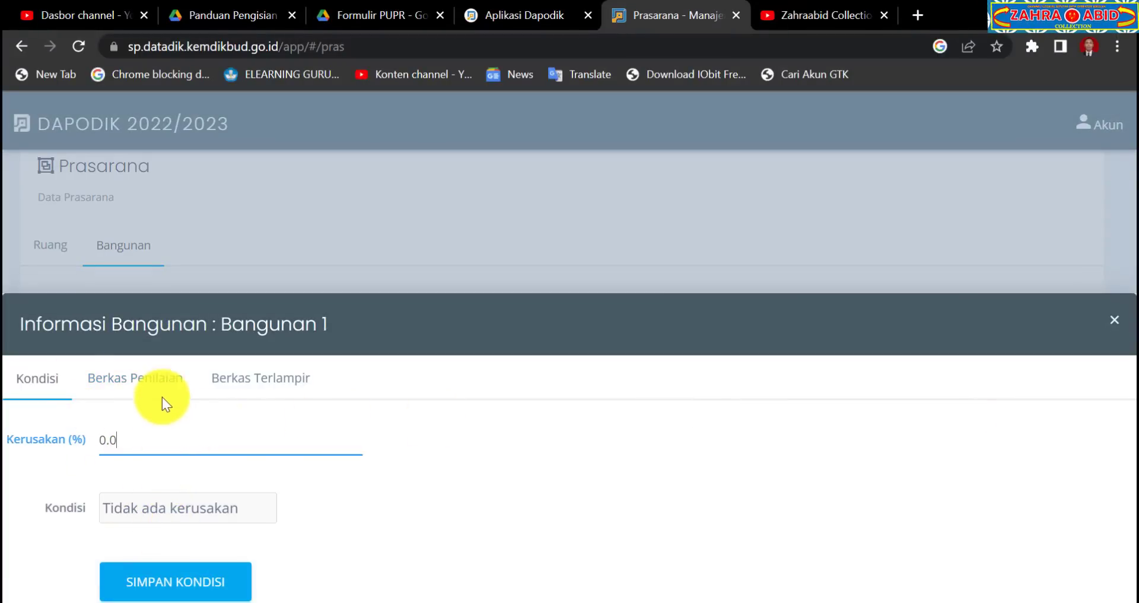
{"action": "left_click", "coordinate": [149, 382]}
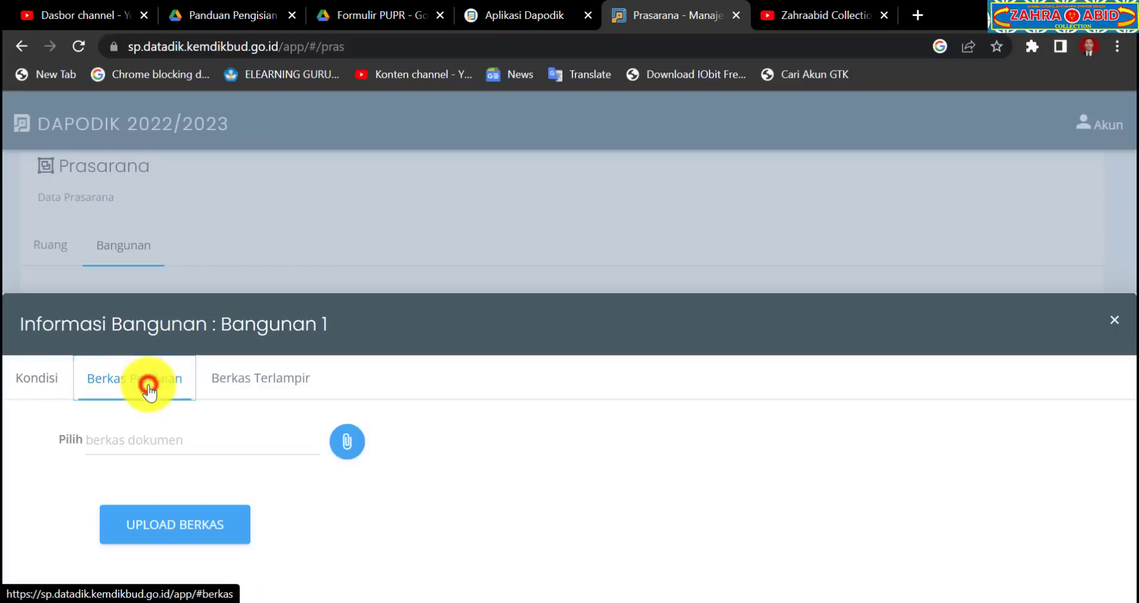
- Try to attach the PDF "Penyesuaian Panduan Penilaian Kerusakan A5 (rev 2020.10.21)+cover (1)" from Downloads as Bangunan 1's assessment file
{"action": "left_click", "coordinate": [345, 440]}
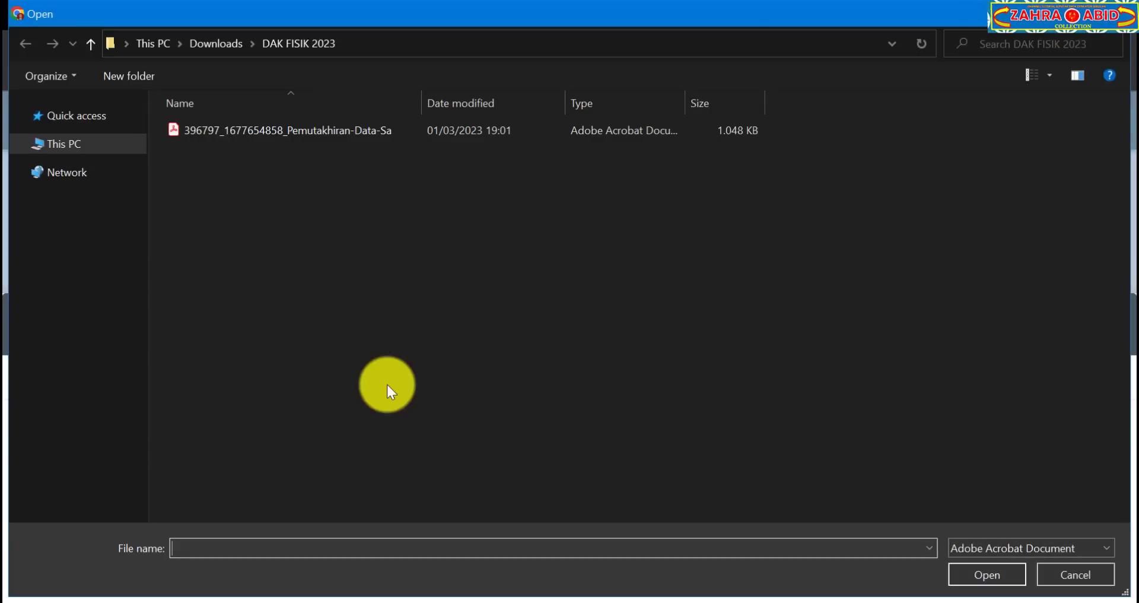
{"action": "left_click", "coordinate": [127, 230]}
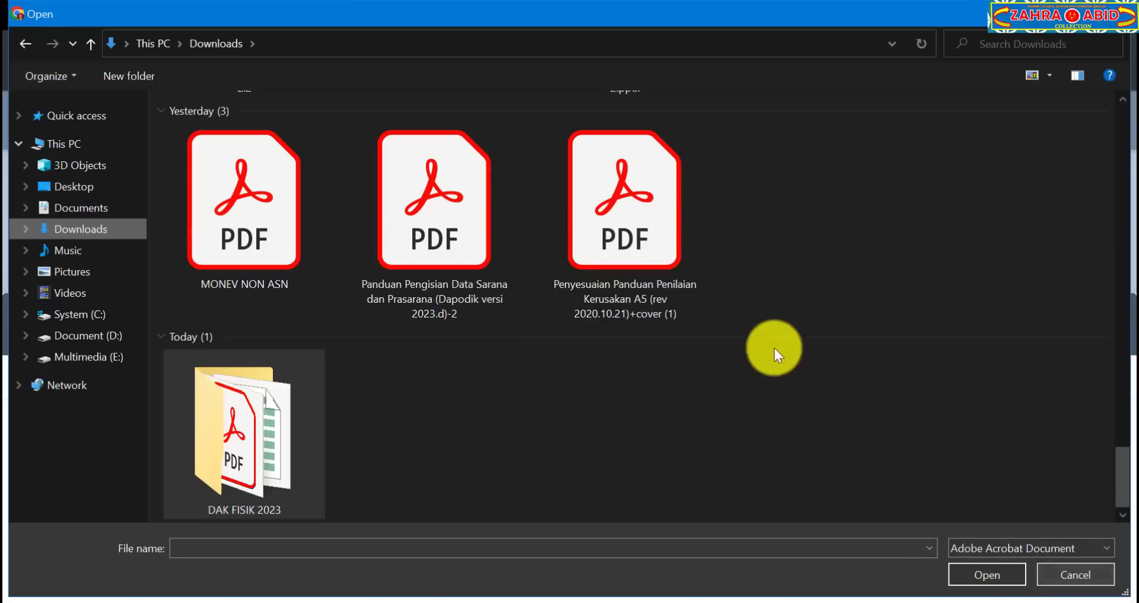
{"action": "left_click", "coordinate": [688, 306]}
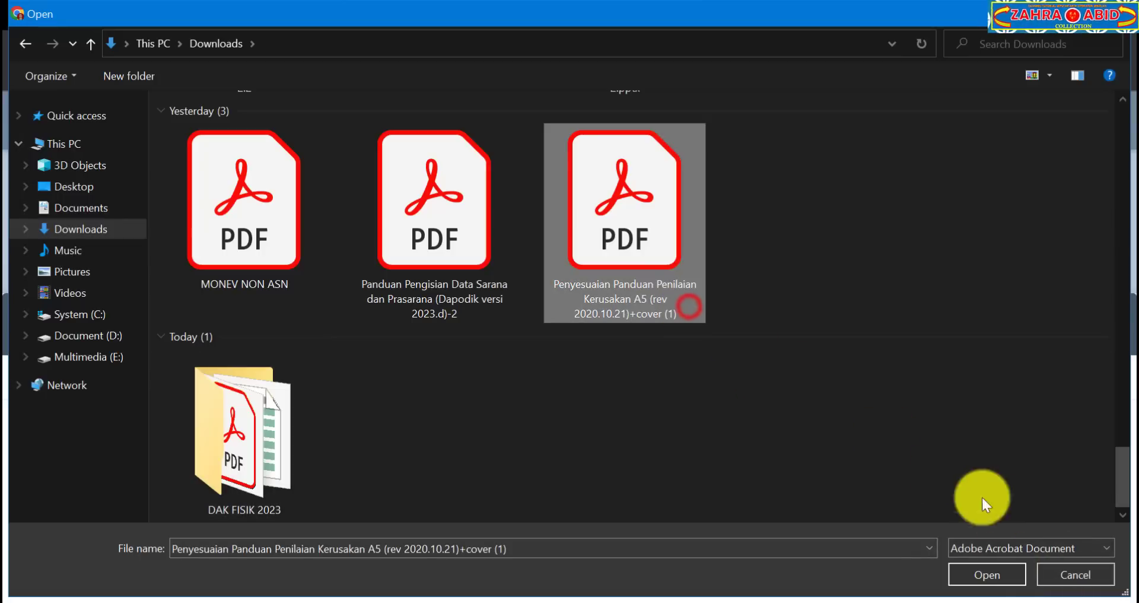
{"action": "left_click", "coordinate": [1064, 569]}
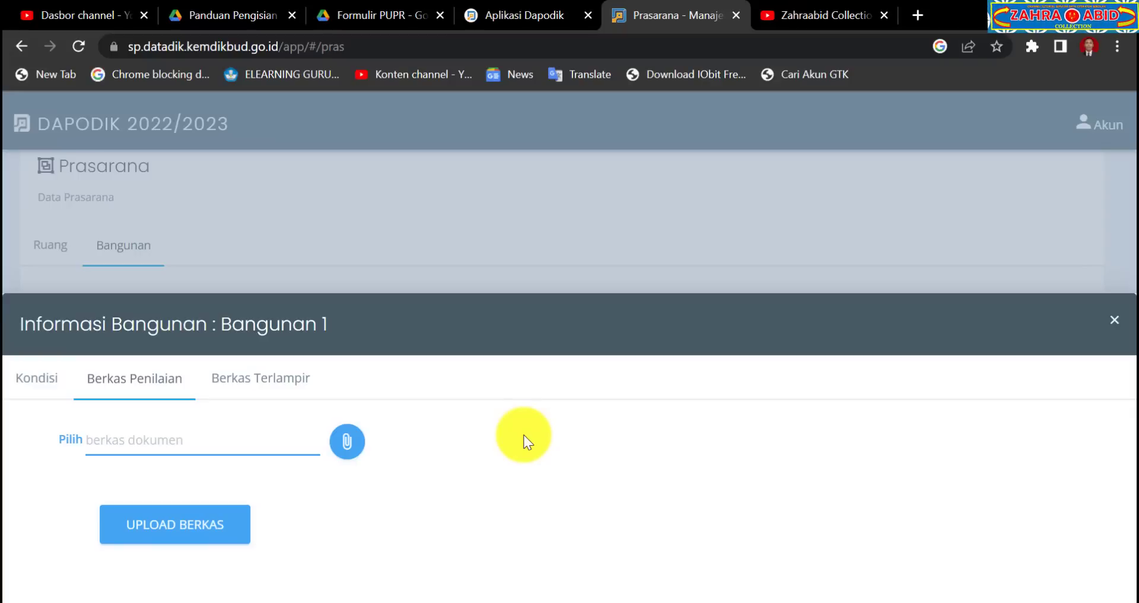
{"action": "left_click", "coordinate": [1112, 322]}
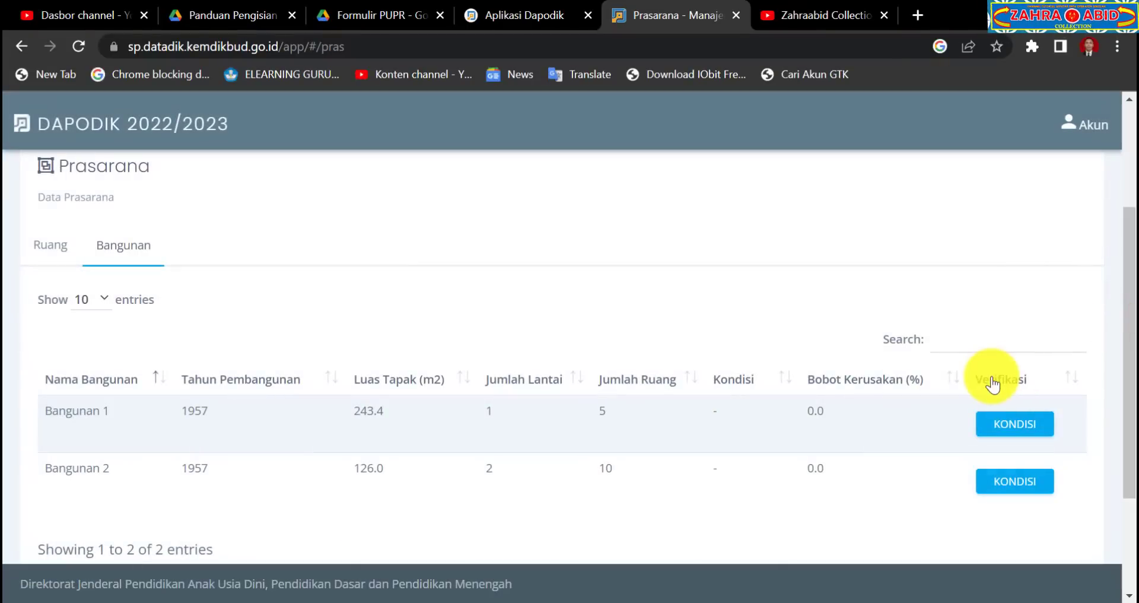
- Switch to the Excel damage form and review it from the total damage value back to the component names and volumes
{"action": "left_click", "coordinate": [429, 602]}
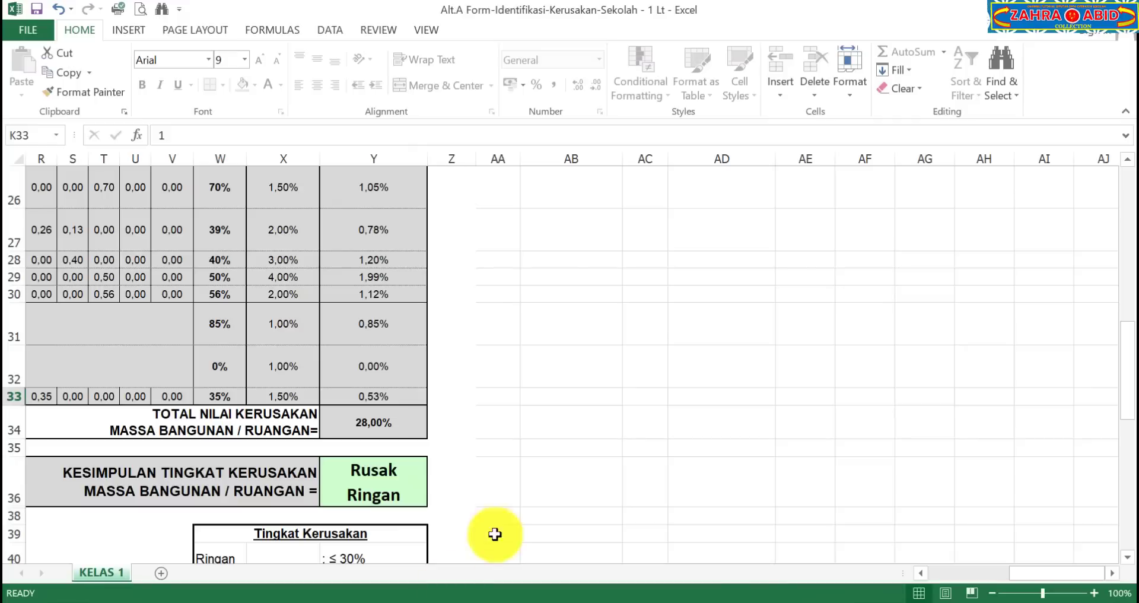
{"action": "left_click", "coordinate": [920, 572]}
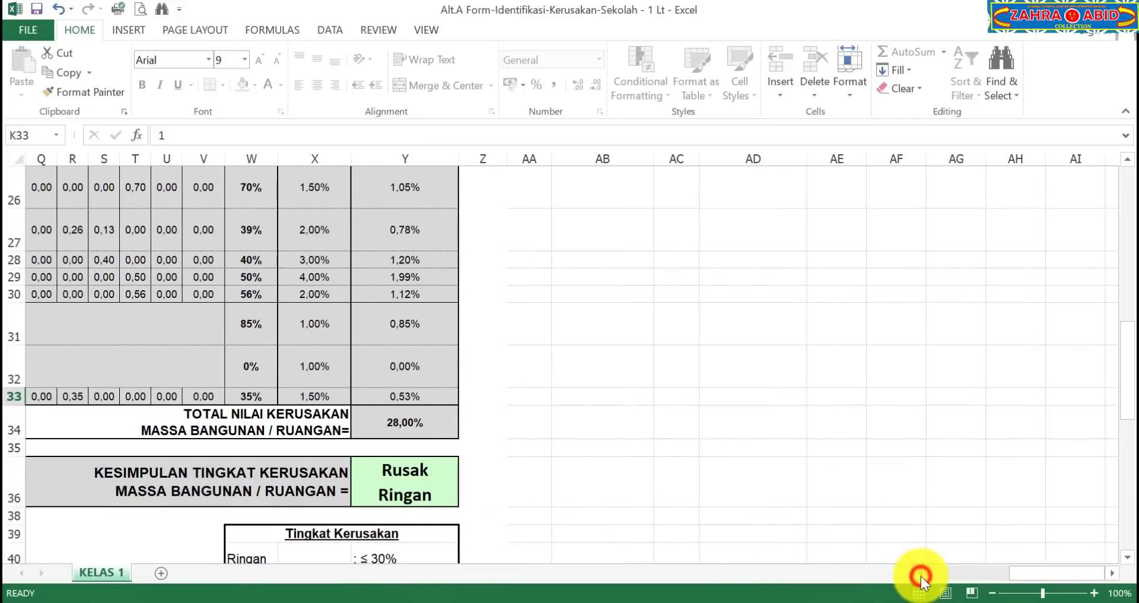
{"action": "left_click_drag", "start_coordinate": [920, 574], "coordinate": [920, 575]}
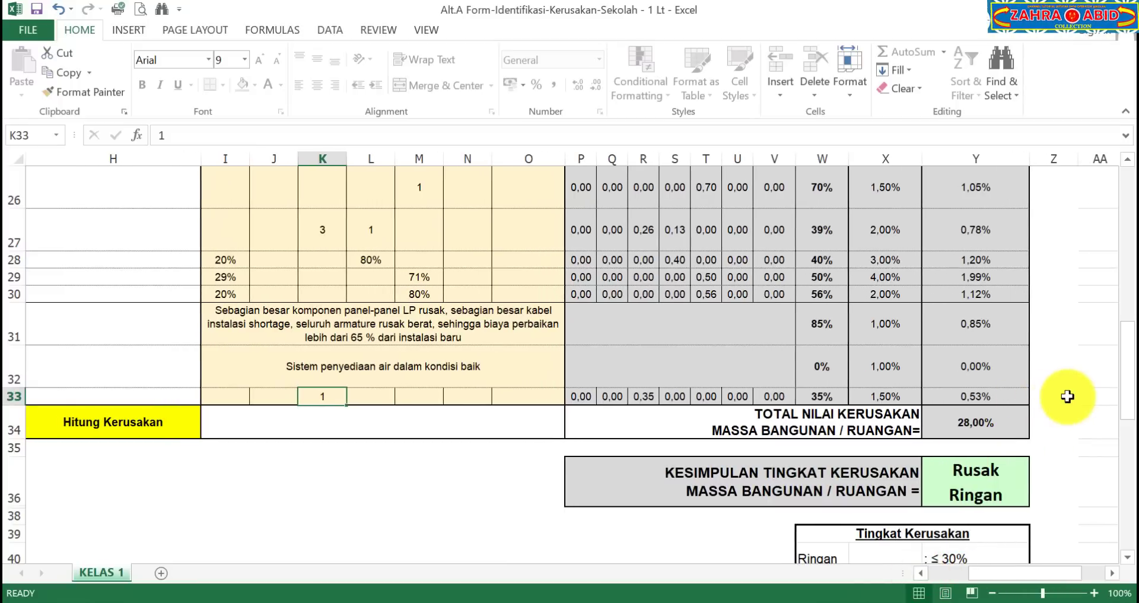
{"action": "scroll", "coordinate": [1068, 396], "scroll_direction": "up", "scroll_amount": 3}
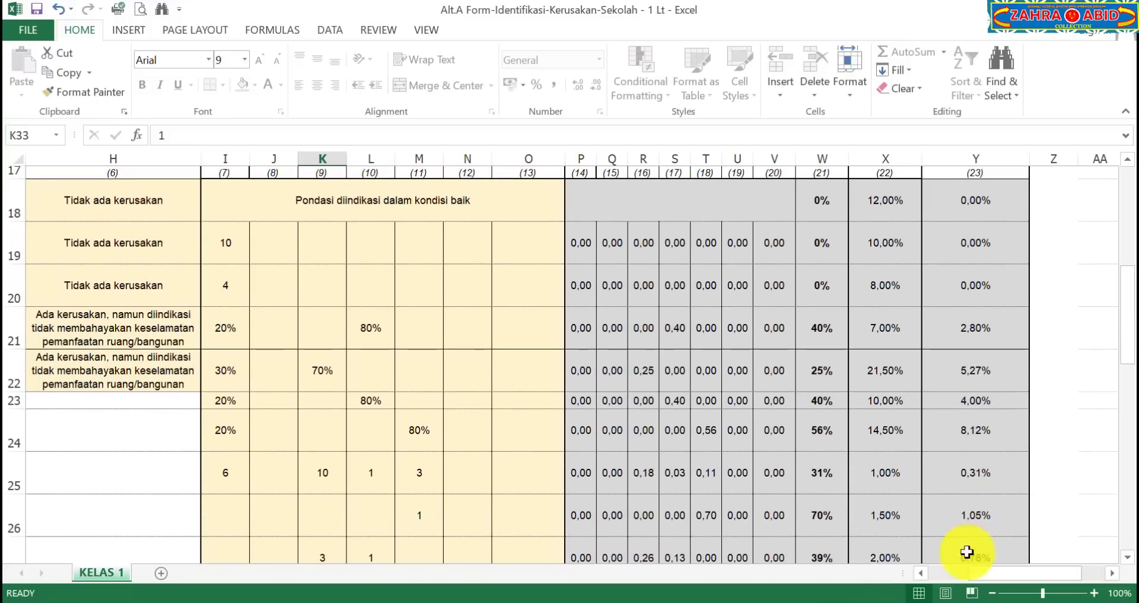
{"action": "left_click", "coordinate": [920, 575]}
{"action": "left_click", "coordinate": [920, 575]}
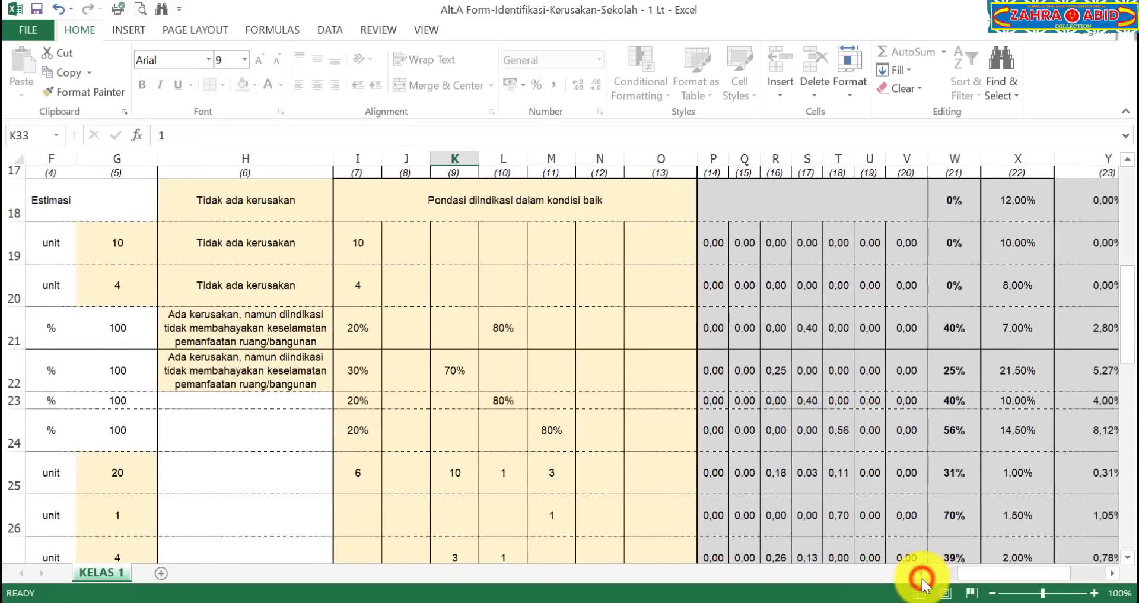
{"action": "left_click", "coordinate": [921, 576]}
{"action": "left_click", "coordinate": [920, 576]}
{"action": "left_click", "coordinate": [921, 573]}
{"action": "left_click", "coordinate": [922, 573]}
{"action": "left_click", "coordinate": [921, 573]}
{"action": "left_click", "coordinate": [924, 576]}
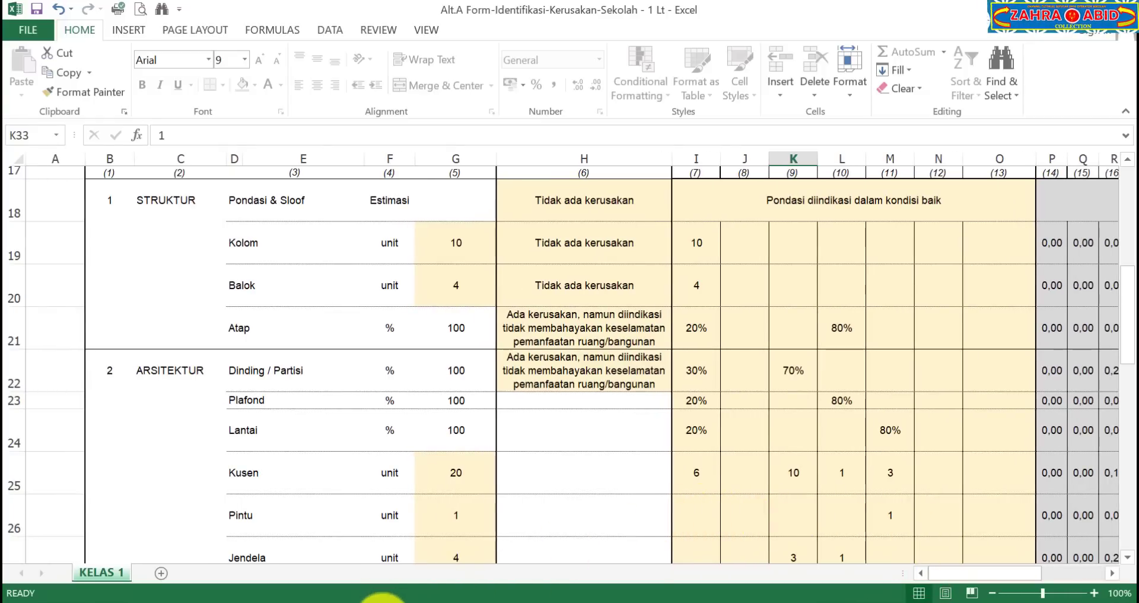
- View the opening pages of the damage assessment guidebook in Acrobat Reader and return to the Prasarana page in the browser
{"action": "mouse_move", "coordinate": [382, 598]}
{"action": "left_click", "coordinate": [400, 564]}
{"action": "scroll", "coordinate": [517, 492], "scroll_direction": "up", "scroll_amount": 3}
{"action": "left_click_drag", "start_coordinate": [907, 242], "coordinate": [908, 122]}
{"action": "scroll", "coordinate": [781, 297], "scroll_direction": "down", "scroll_amount": 5}
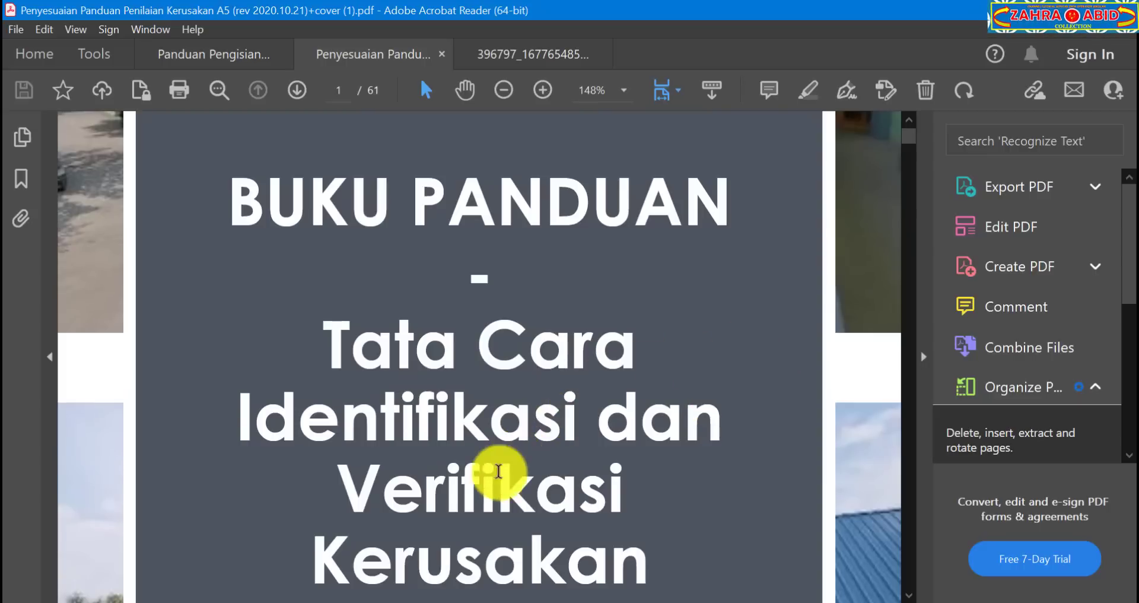
{"action": "left_click", "coordinate": [293, 599]}
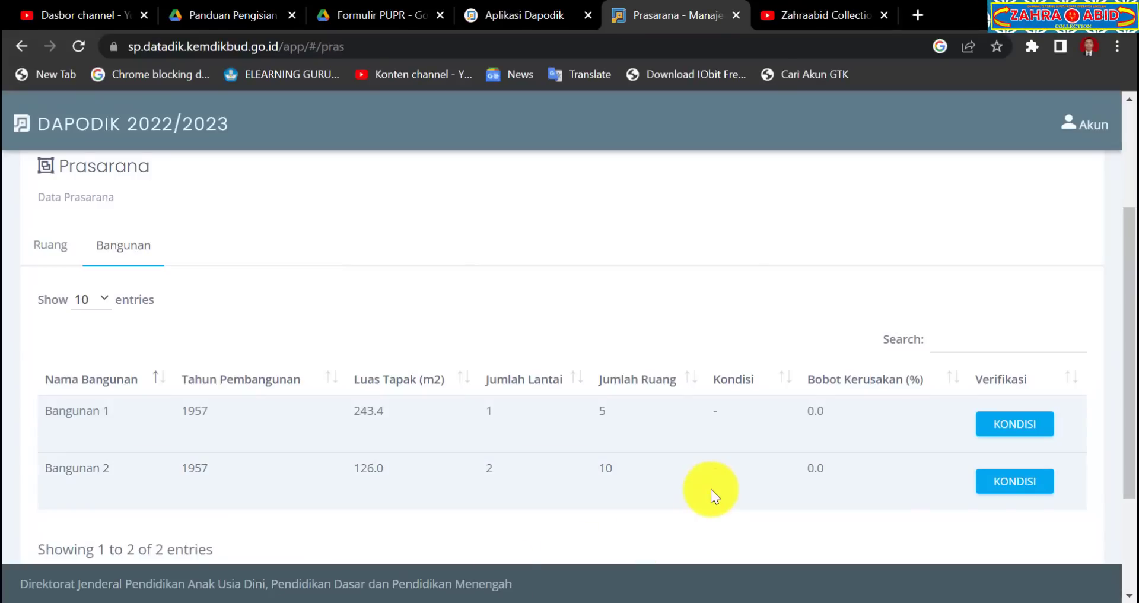
{"action": "scroll", "coordinate": [603, 315], "scroll_direction": "up", "scroll_amount": 3}
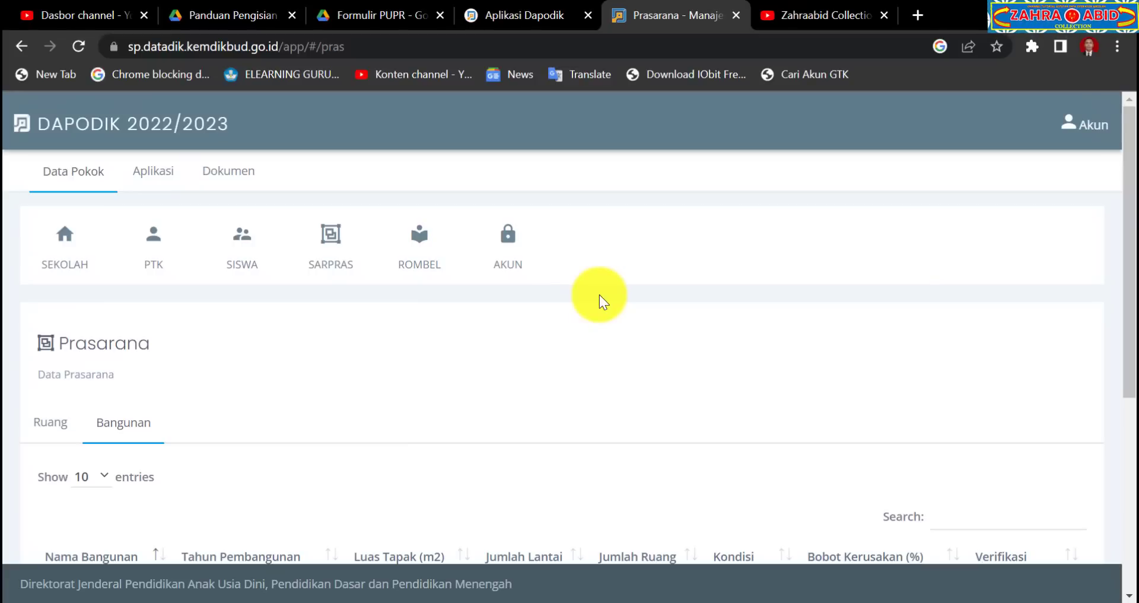
- Switch to the Zahraabid Collection channel on YouTube and browse its list of uploaded videos
{"action": "left_click", "coordinate": [825, 15]}
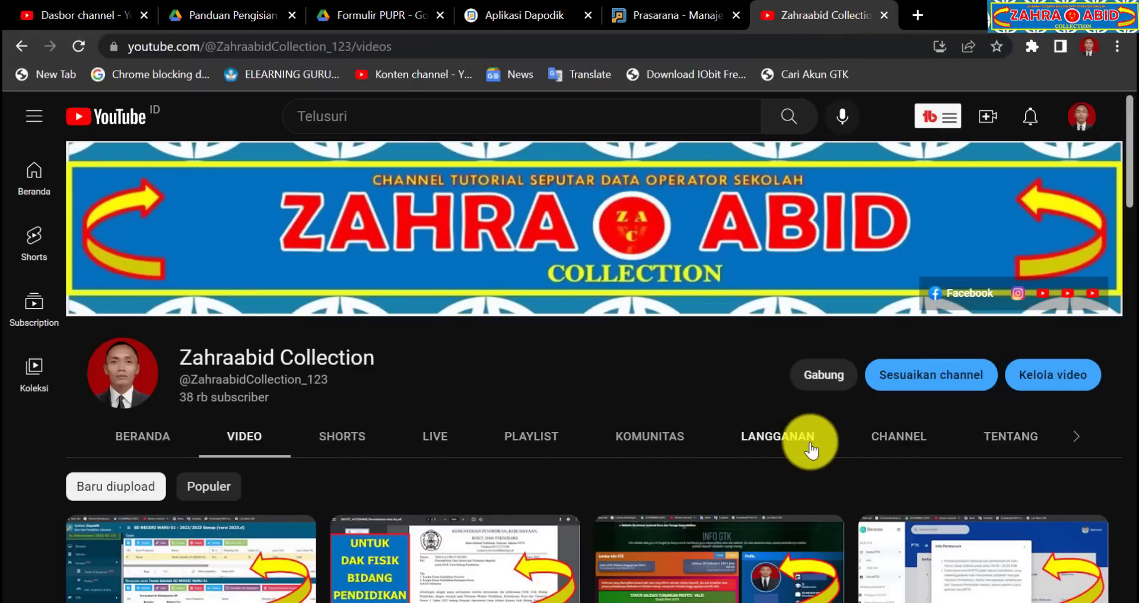
{"action": "scroll", "coordinate": [812, 451], "scroll_direction": "down", "scroll_amount": 4}
{"action": "scroll", "coordinate": [810, 451], "scroll_direction": "up", "scroll_amount": 4}
{"action": "scroll", "coordinate": [810, 451], "scroll_direction": "down", "scroll_amount": 4}
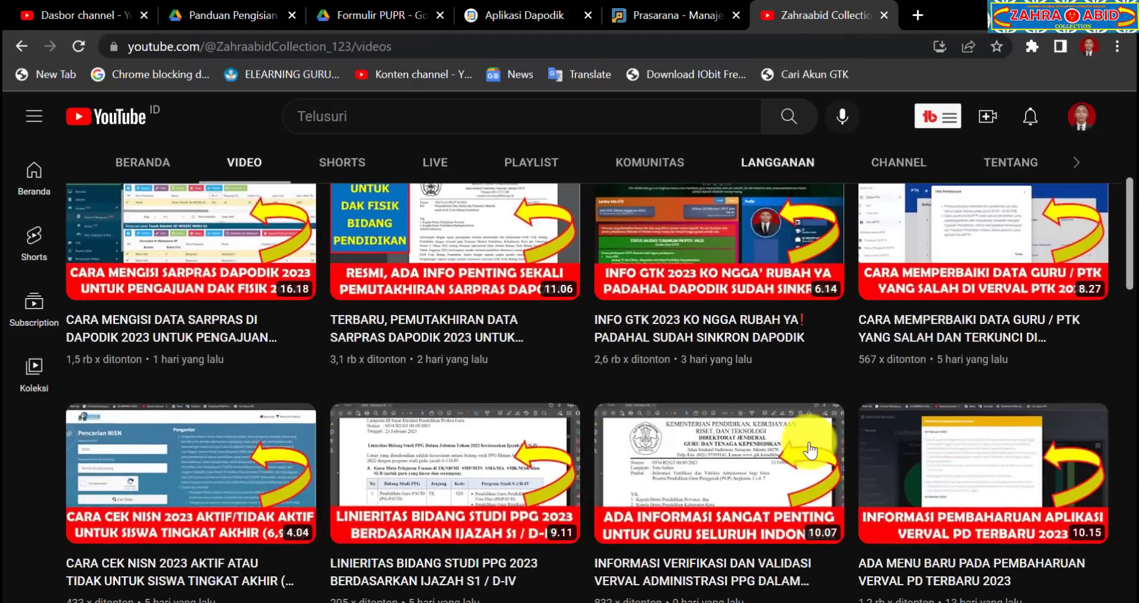
{"action": "scroll", "coordinate": [810, 450], "scroll_direction": "up", "scroll_amount": 4}
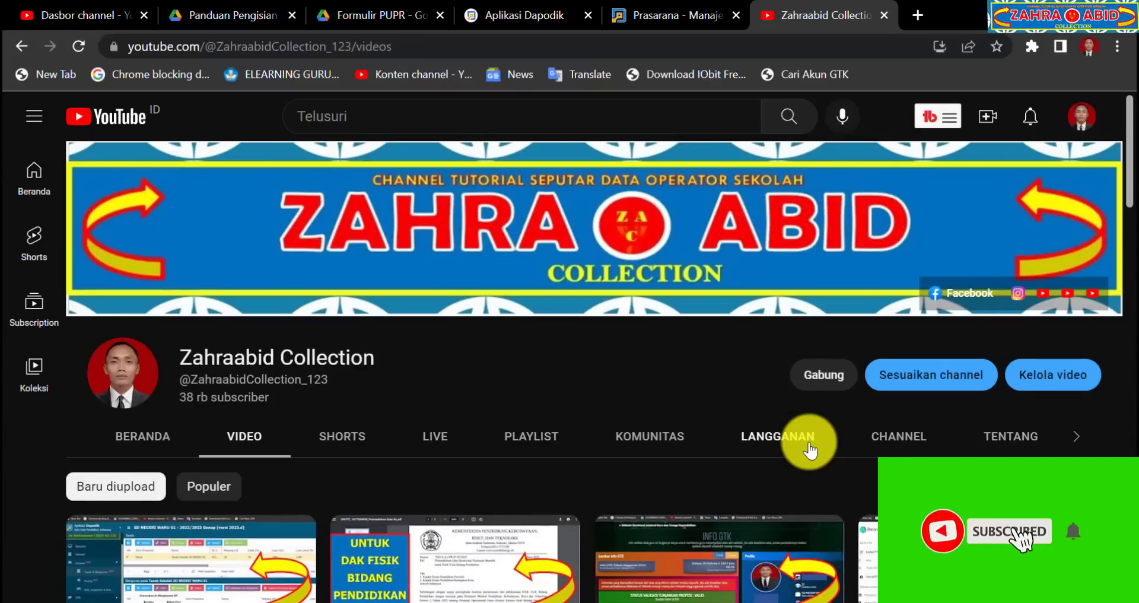